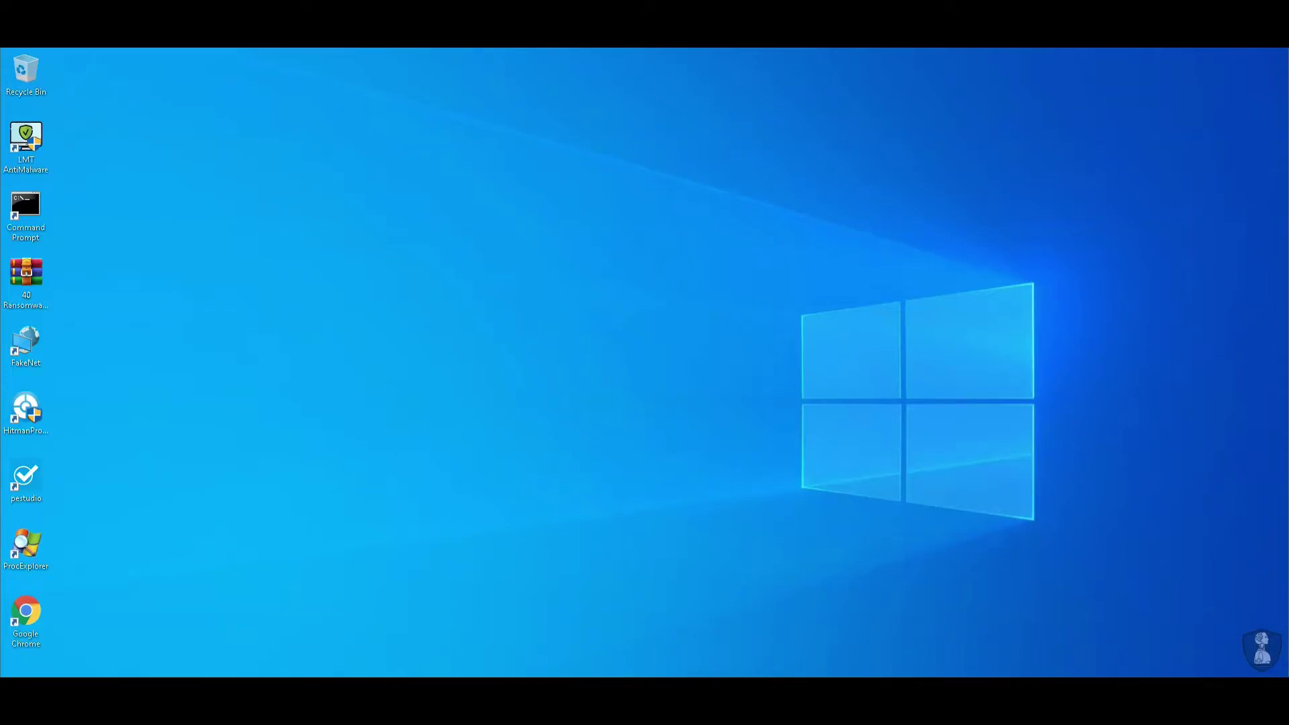
- Launch LMT AntiMalware and view the Malware Scanner, Protection and Folder Guard pages
double_click(27, 146)
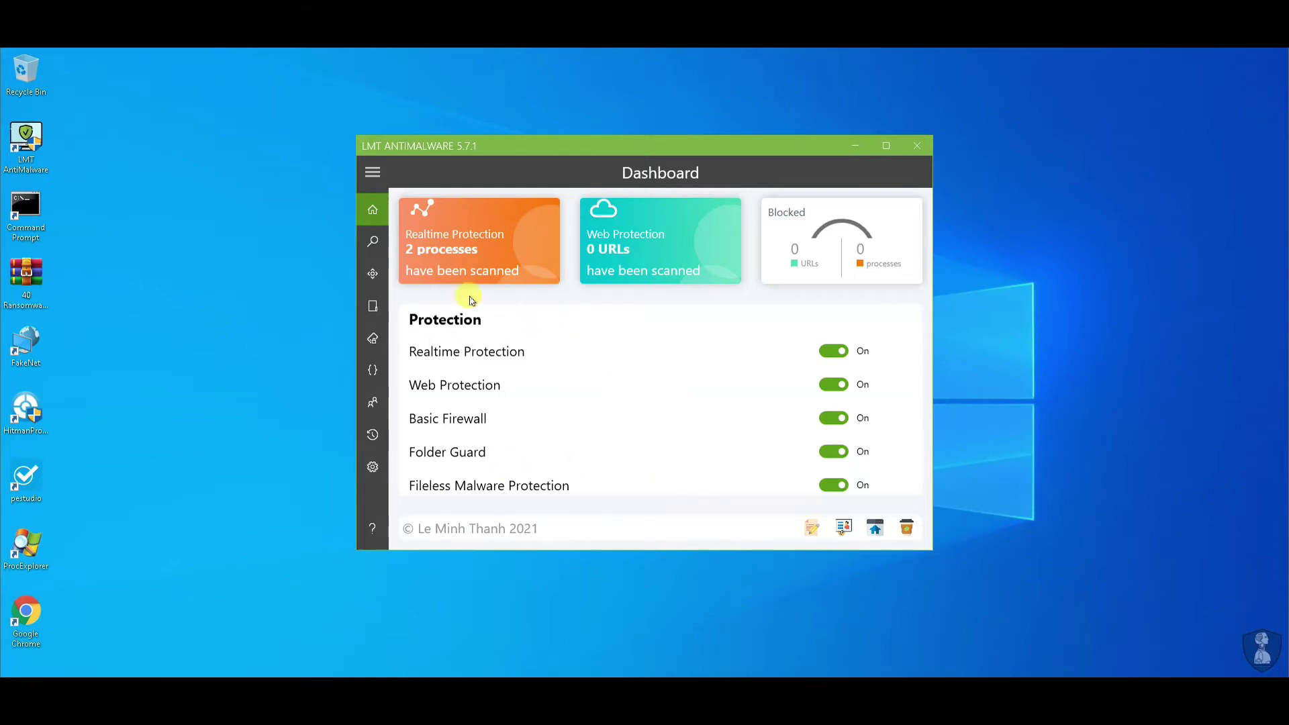
click(373, 173)
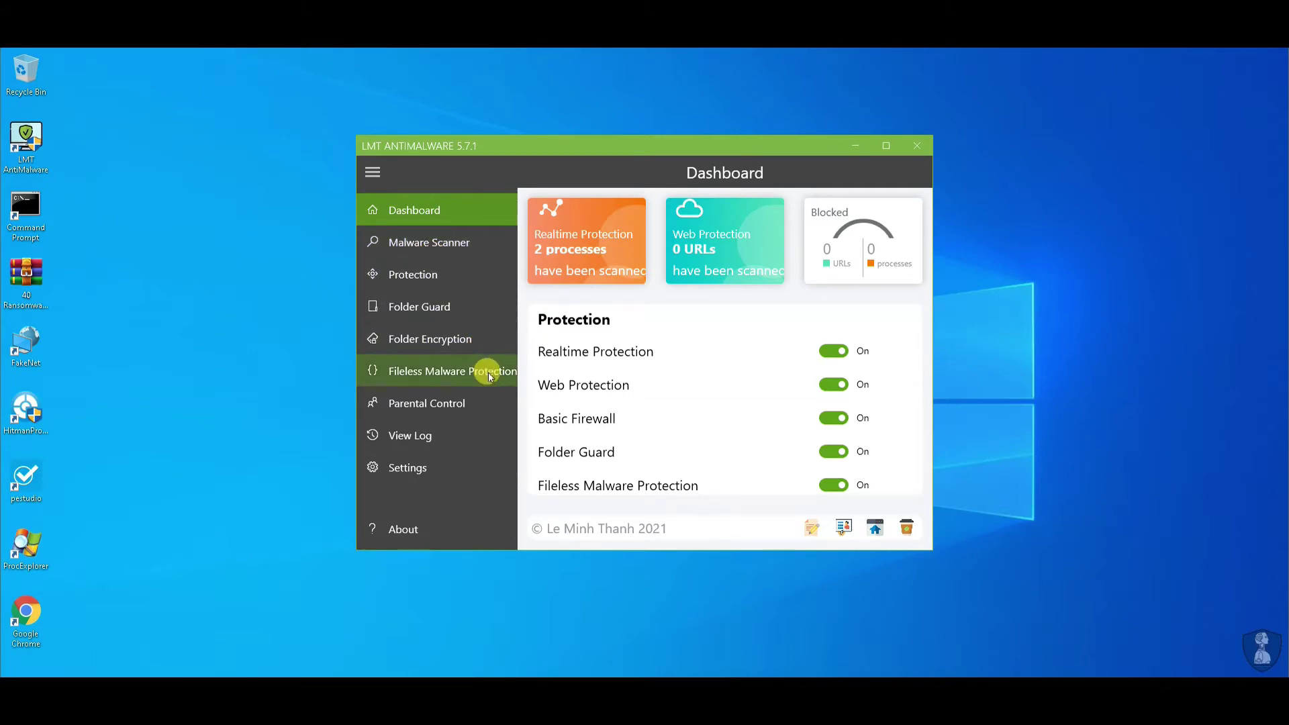
click(472, 243)
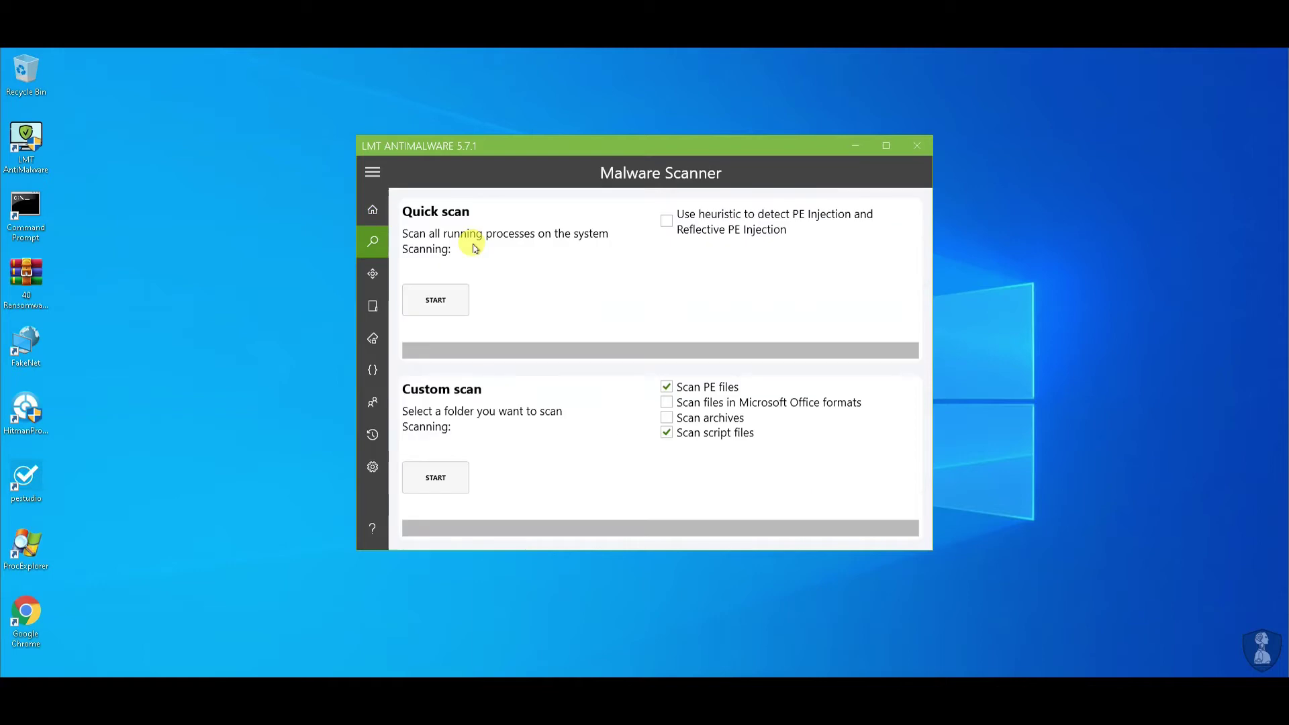
click(373, 277)
click(374, 306)
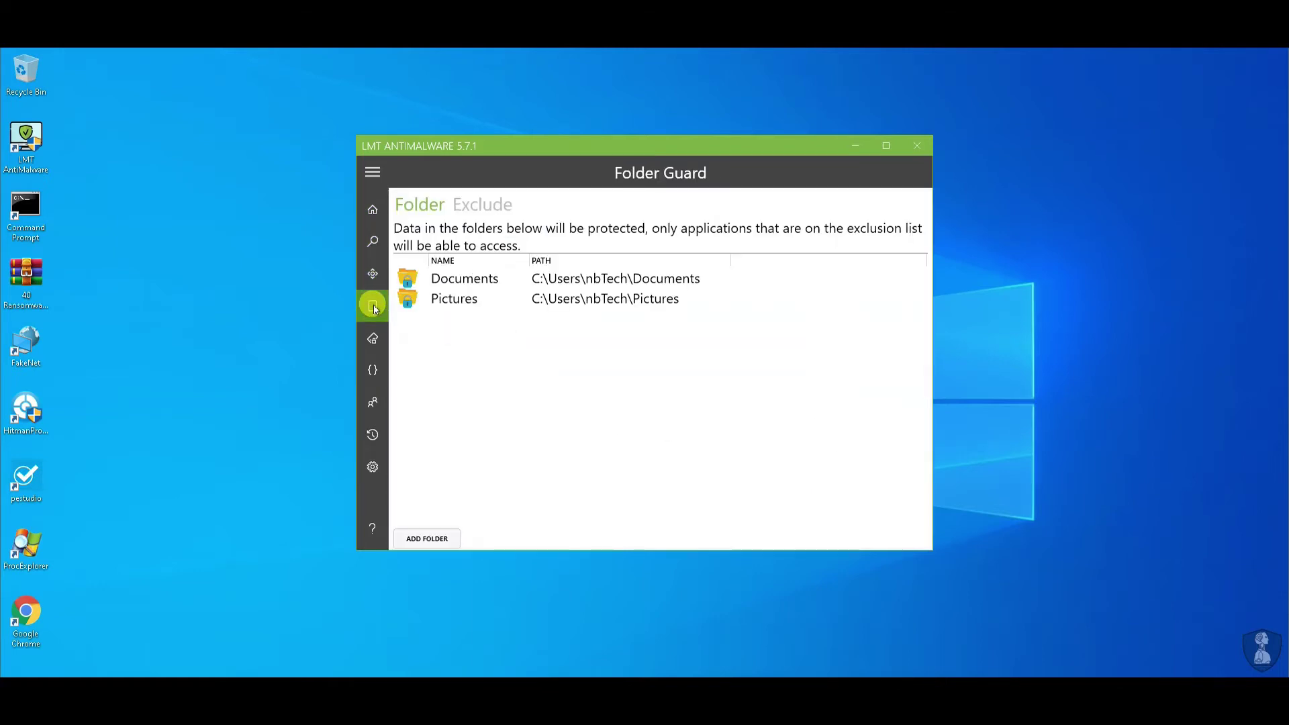
- Check the Folder Encryption exclusions list, then go to the program Settings
mouse_move(379, 315)
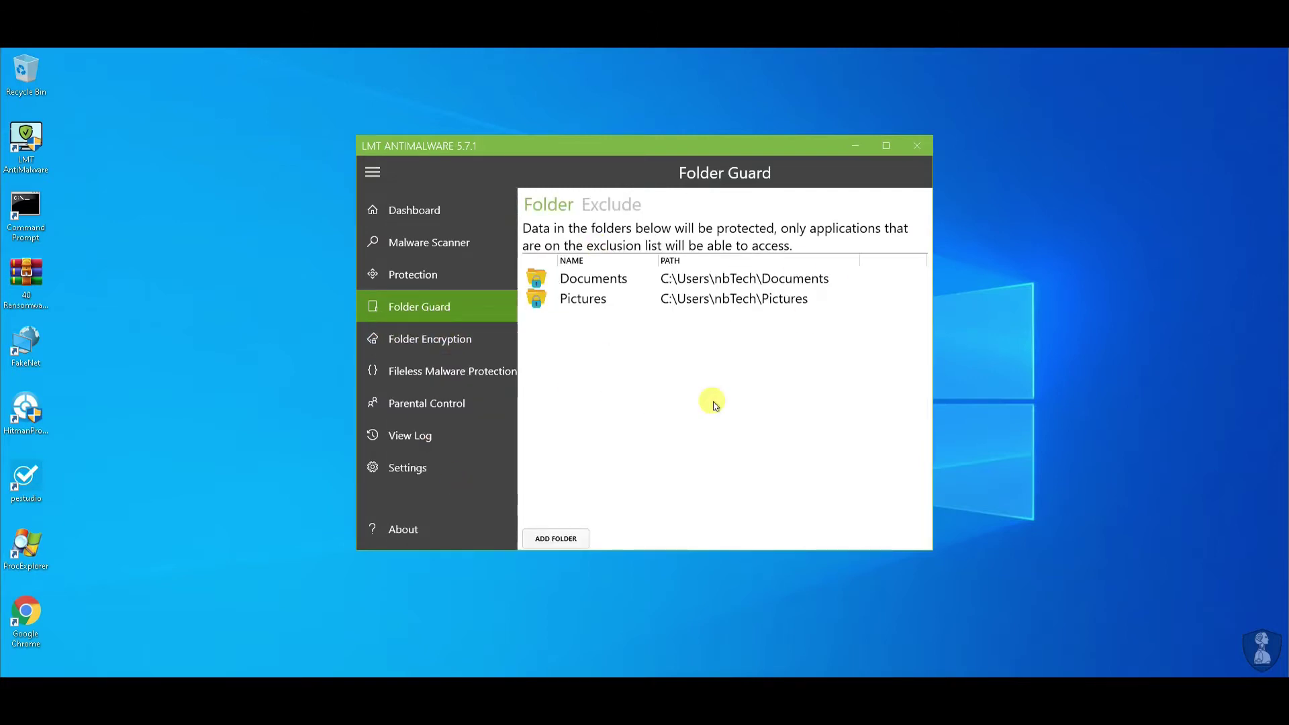
click(454, 338)
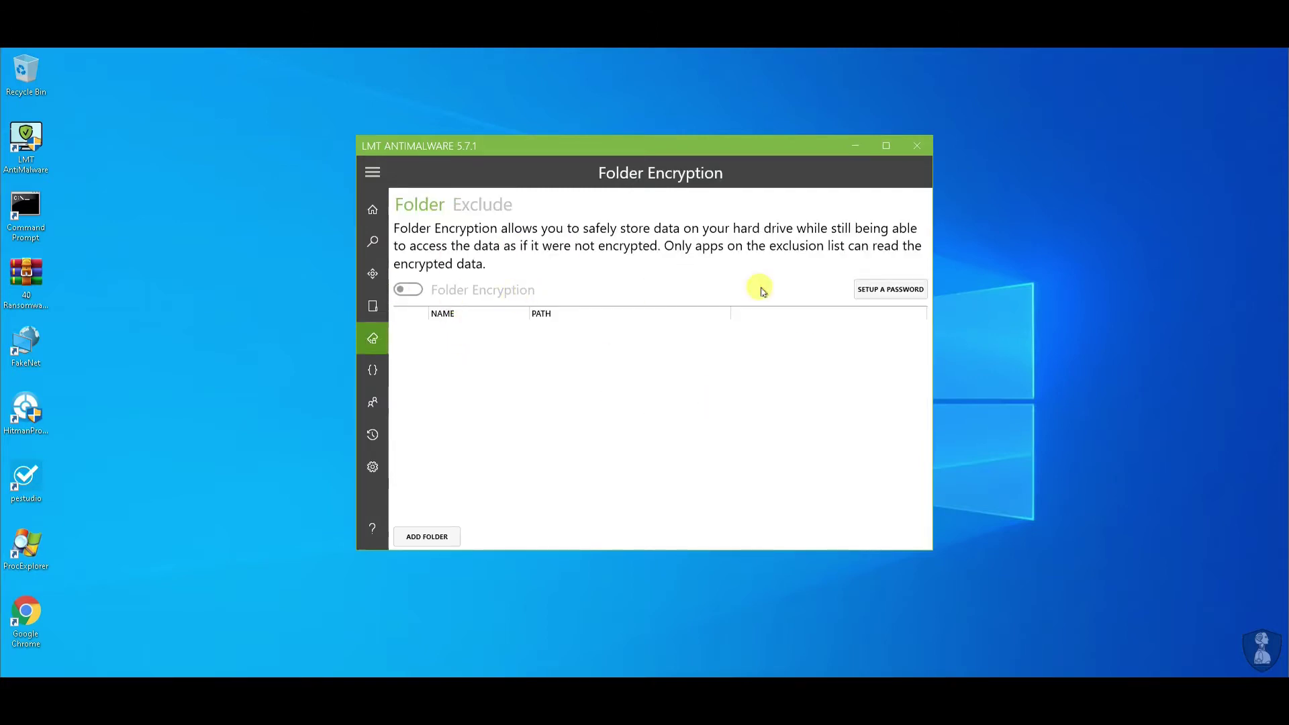
click(483, 205)
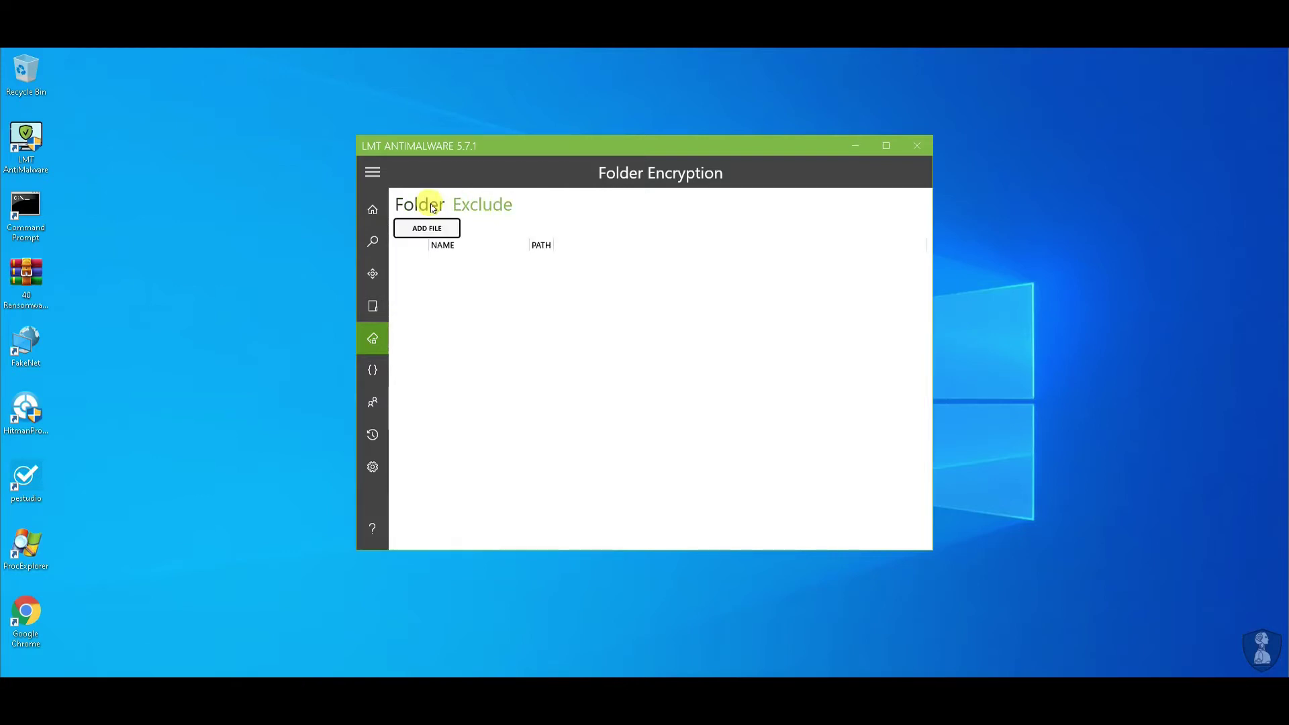
click(373, 467)
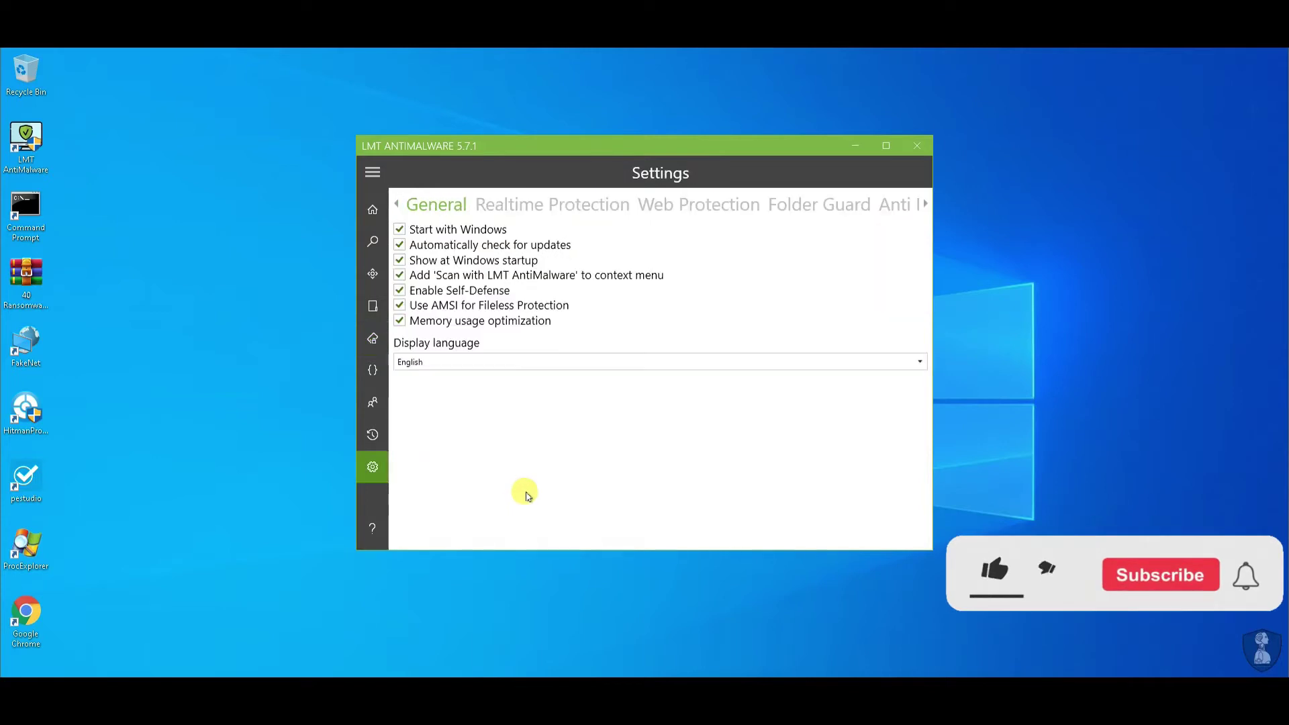
- In the Folder Guard settings, stop allowing file creation in guarded folders
click(532, 204)
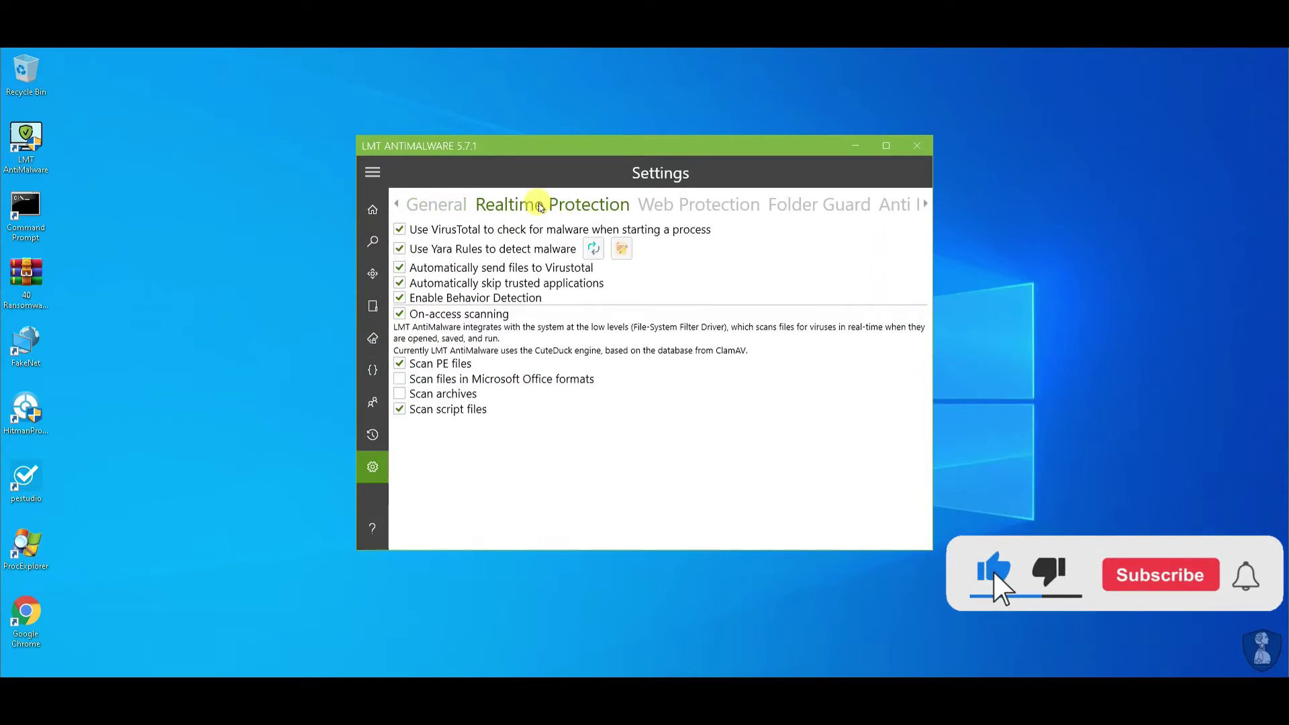
click(685, 204)
click(802, 204)
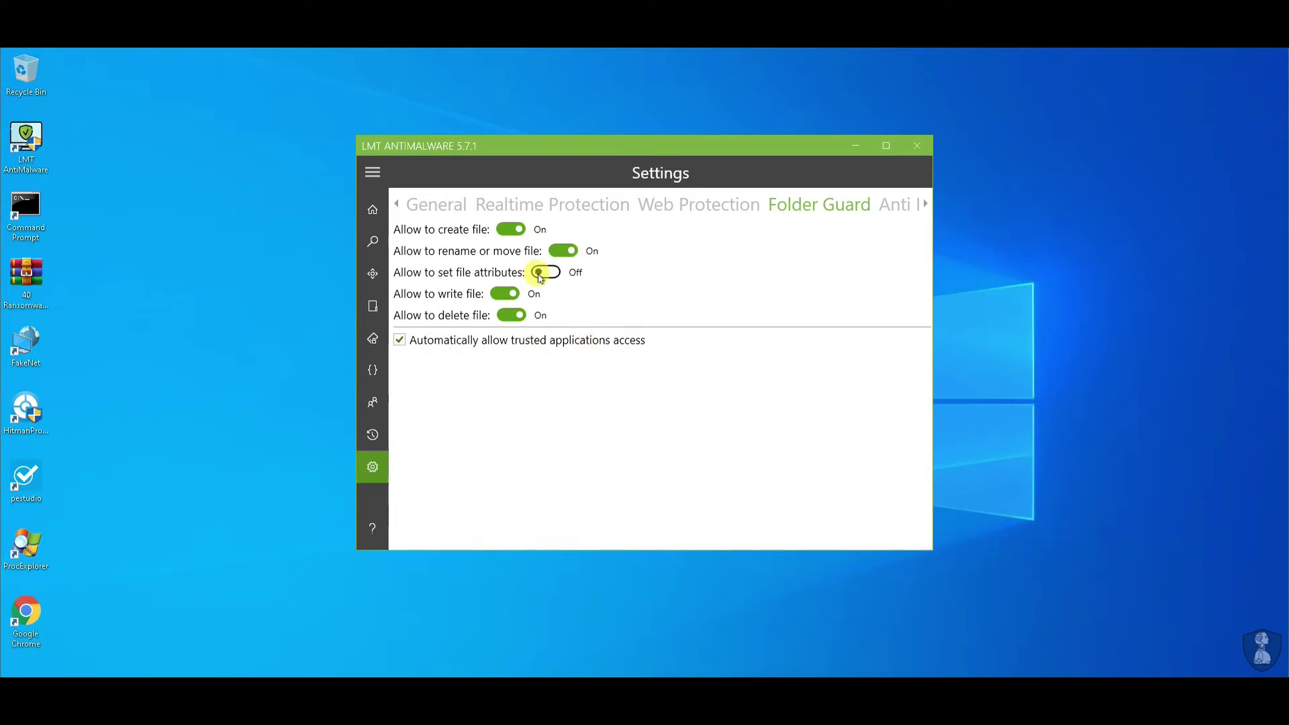
click(510, 229)
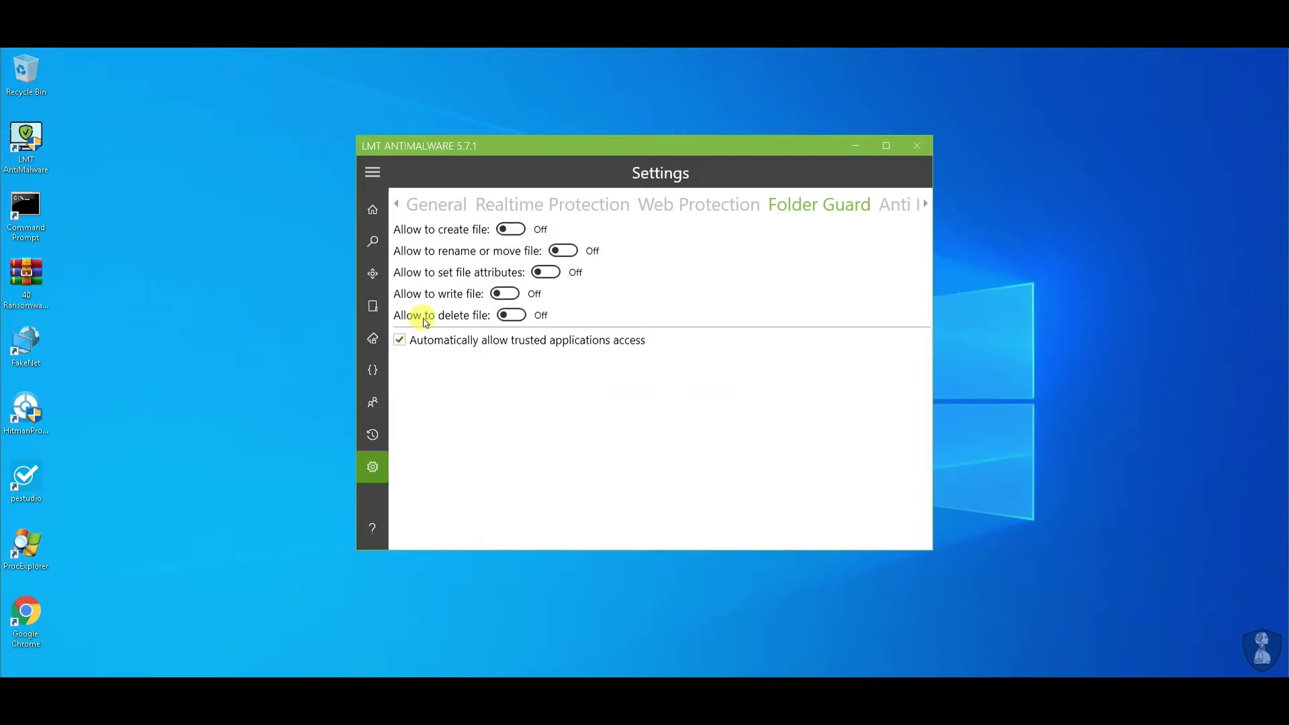
- Look through the Keylogger, Anti Executable and Machine Learning settings
click(925, 204)
click(450, 204)
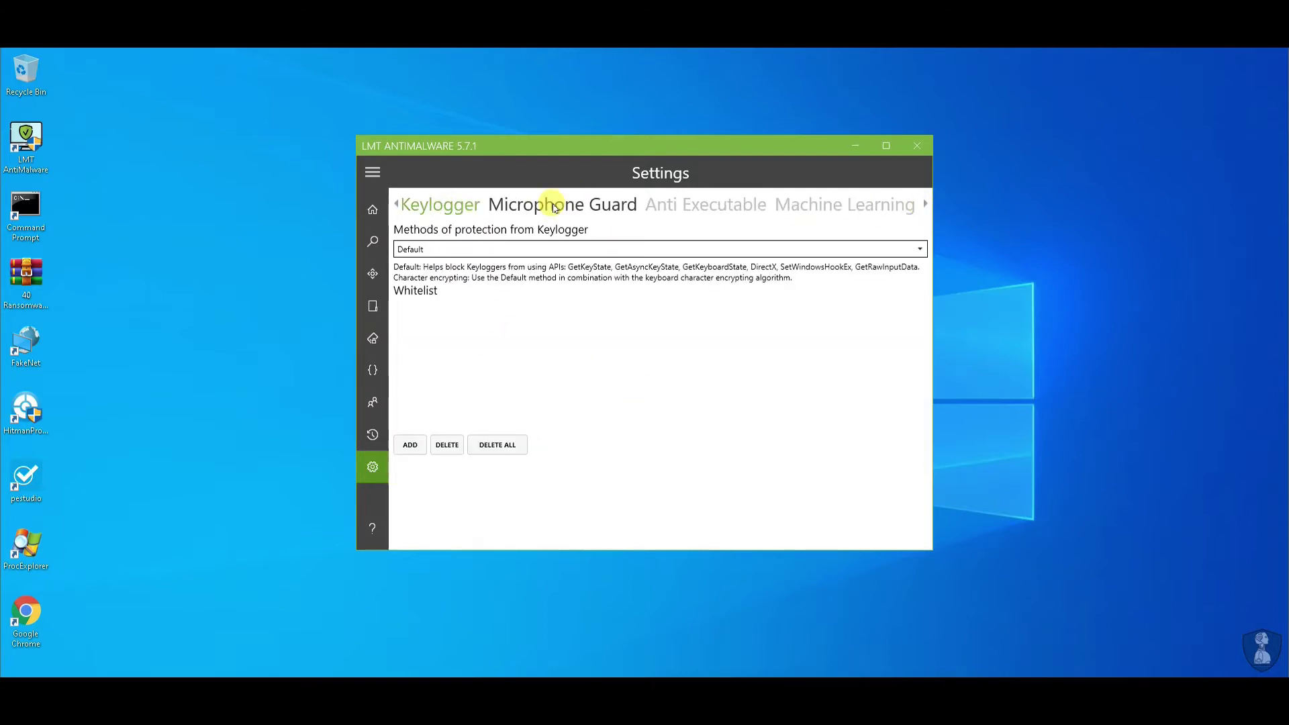
click(709, 207)
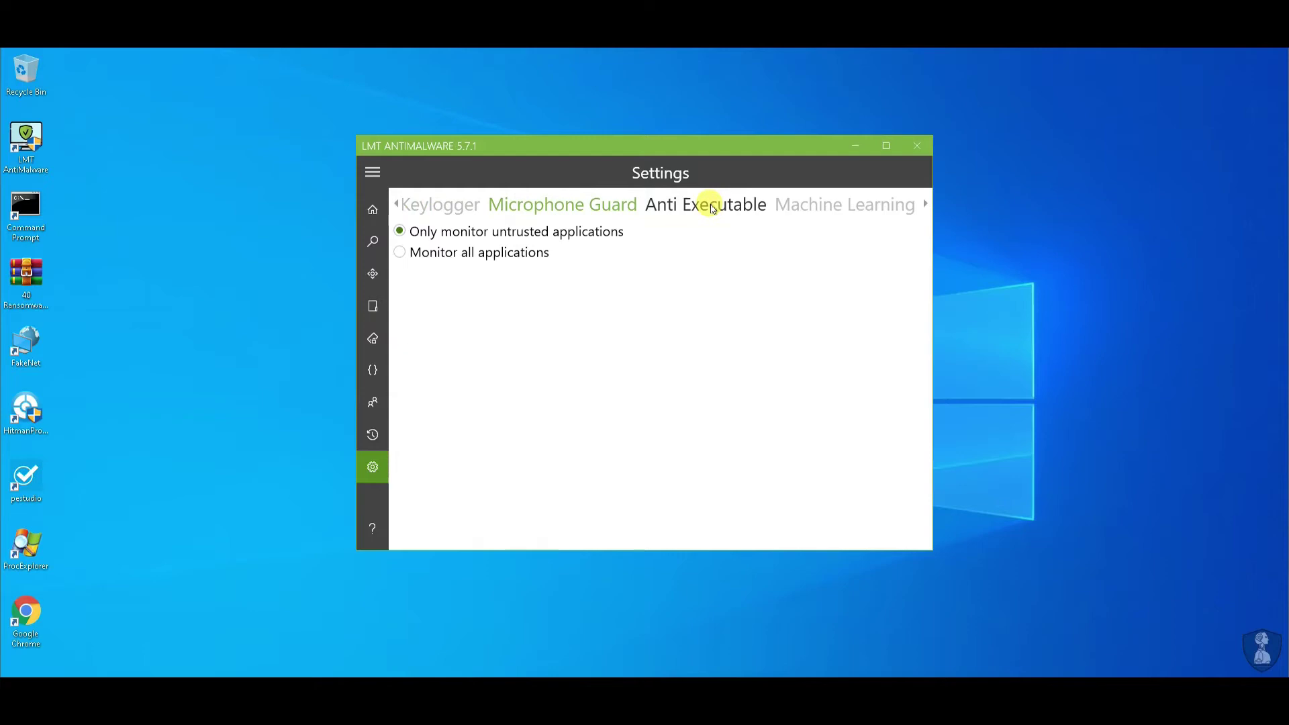
click(806, 214)
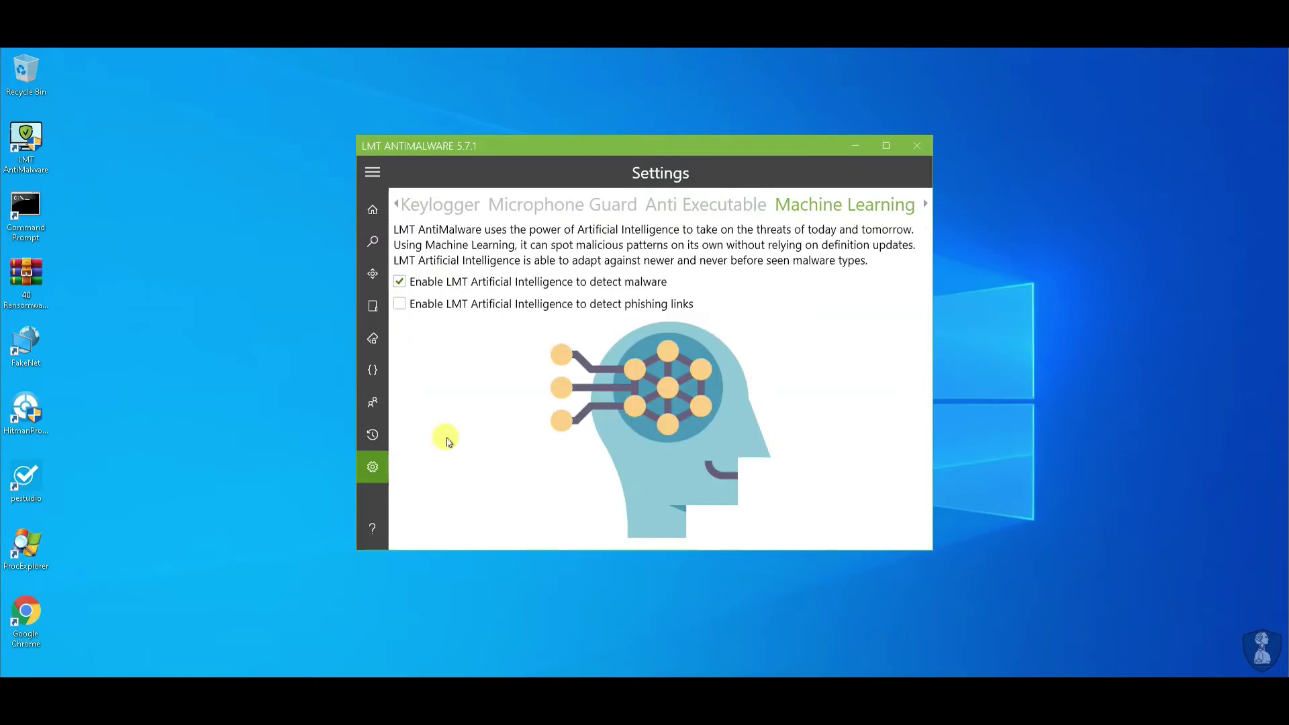
- Switch real-time protection off on the Dashboard and minimize the antimalware window
click(373, 212)
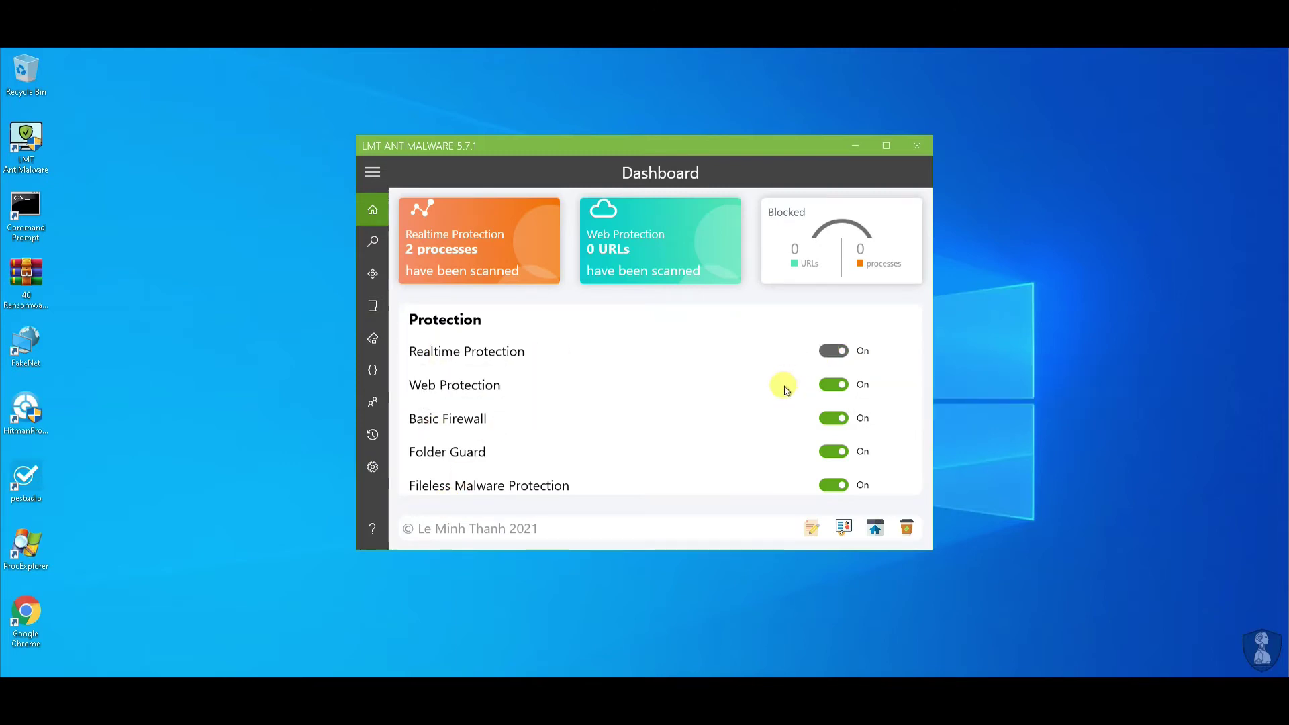
click(833, 350)
click(855, 148)
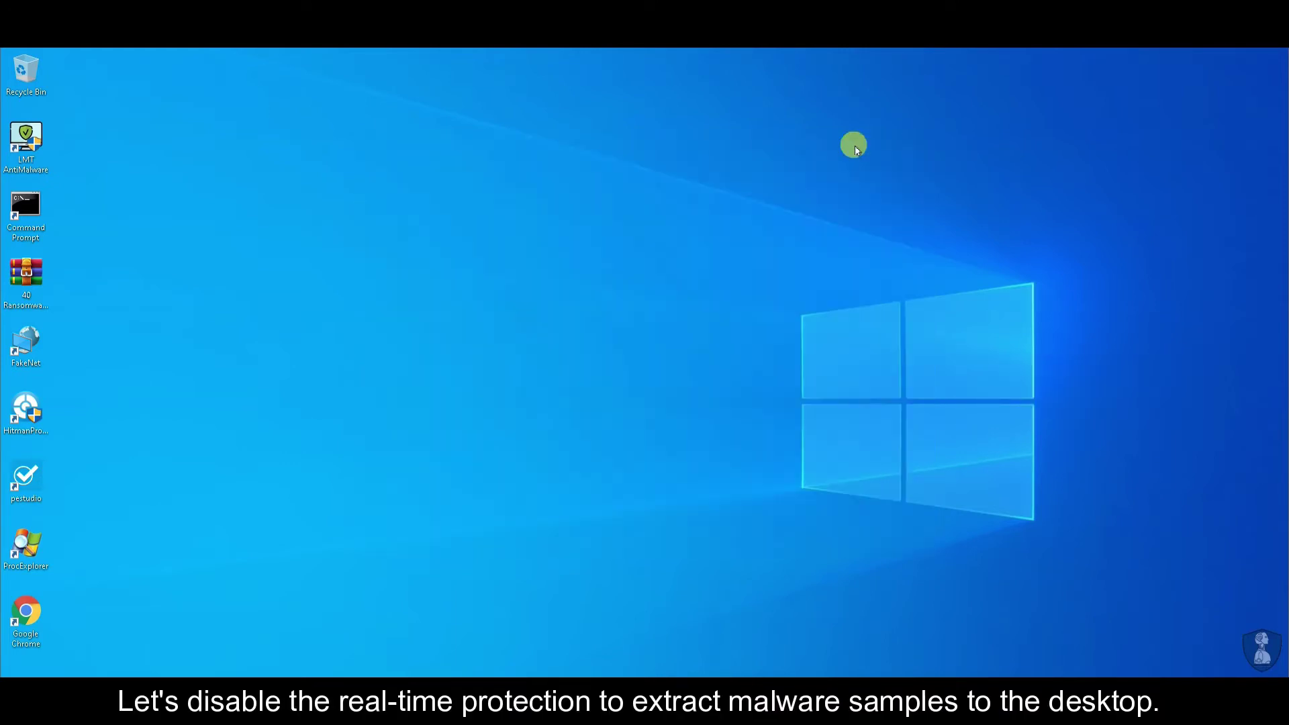
- Extract 40 Ransomware Samples.zip onto the desktop, confirming the archive password
right_click(42, 284)
click(110, 332)
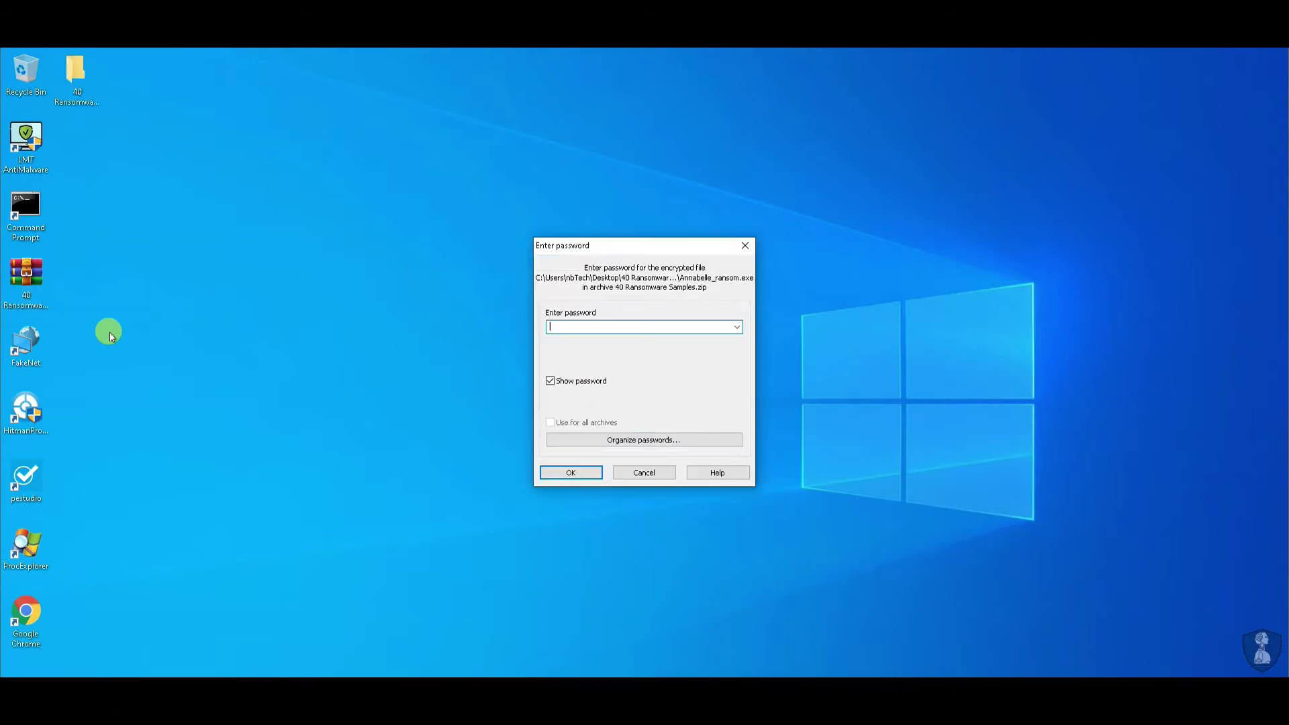
key(Return)
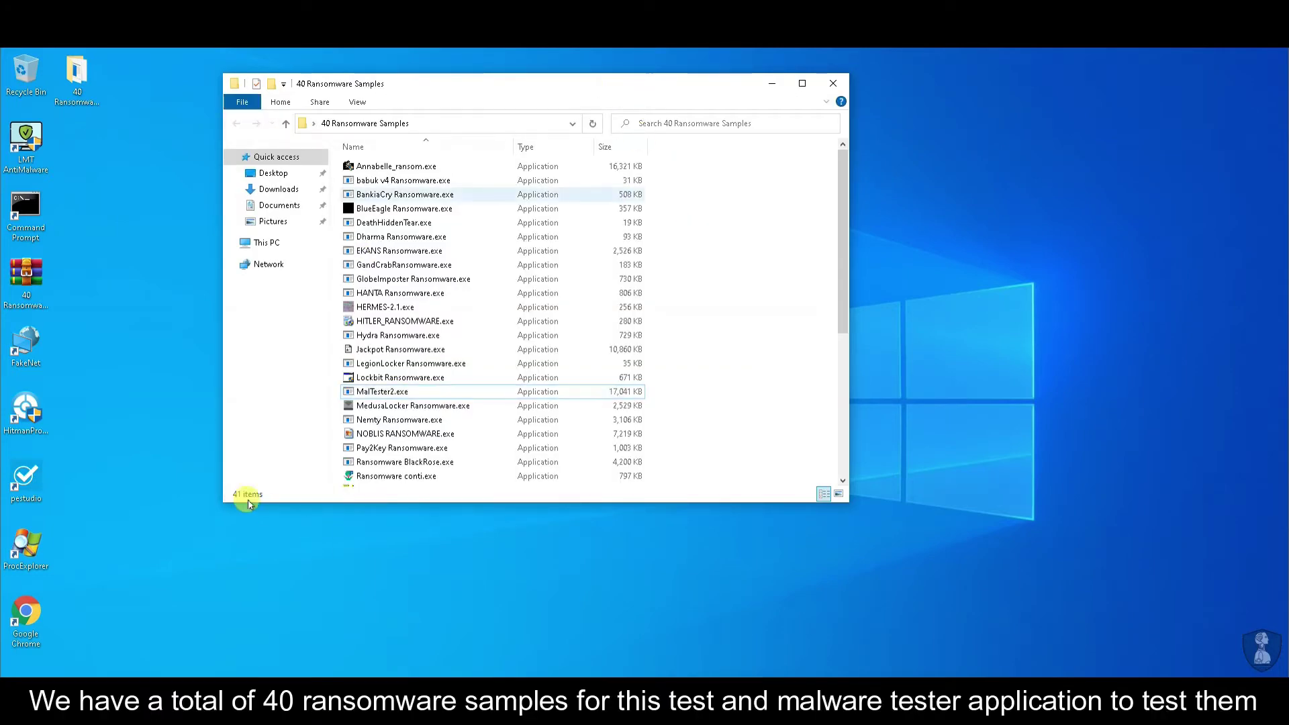
- Shrink the Explorer window, show the Documents folder and move the window down-left
click(396, 394)
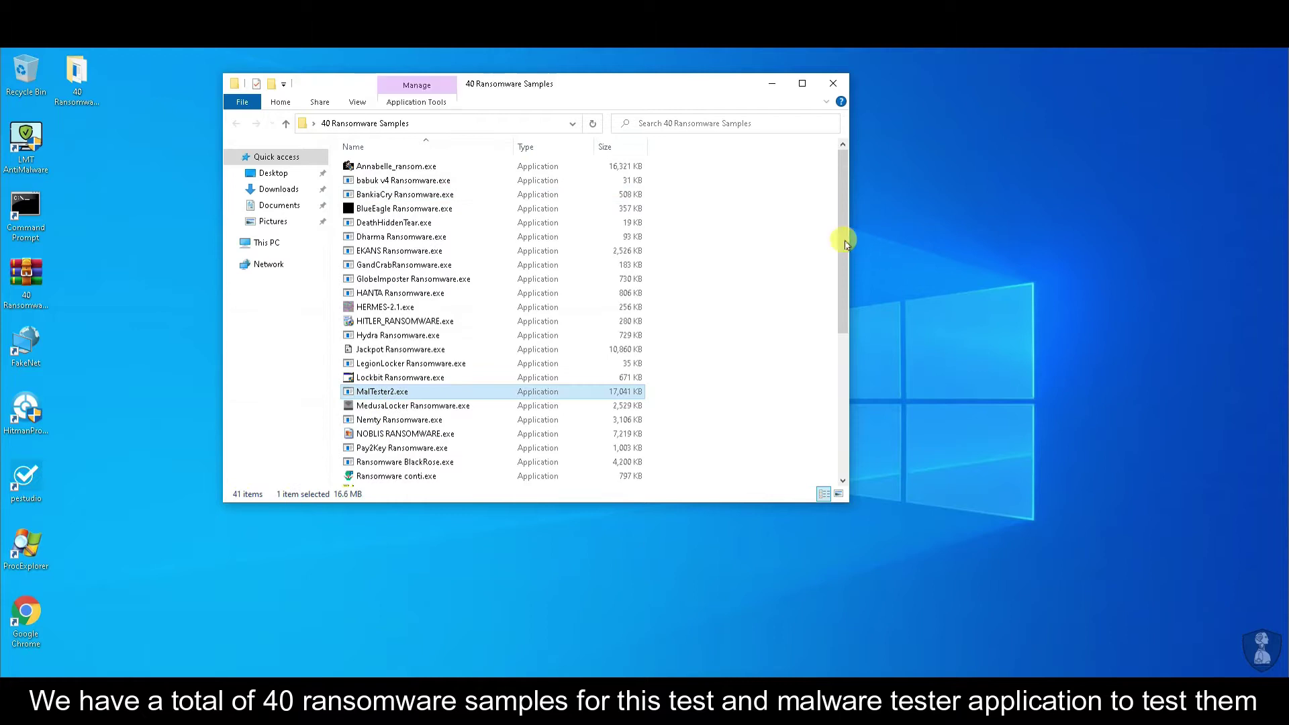
drag(843, 381, 750, 278)
click(749, 282)
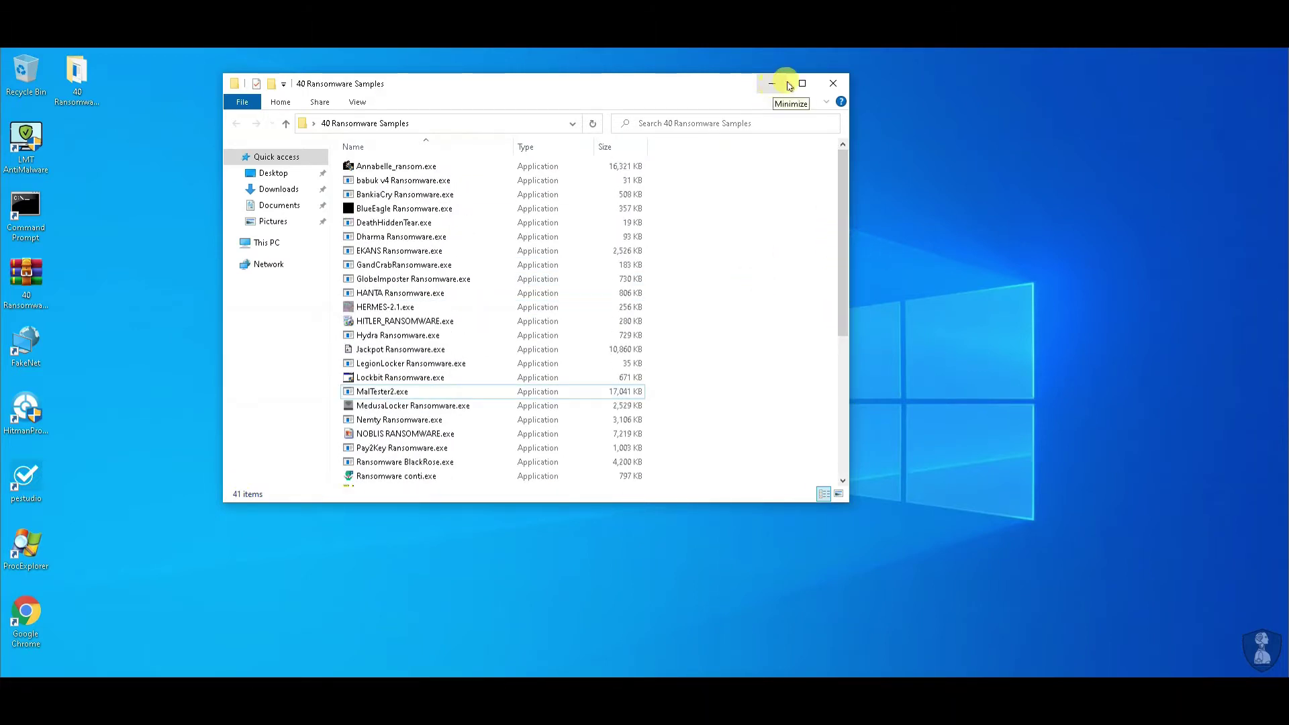
drag(299, 74, 299, 310)
drag(848, 419, 576, 423)
click(279, 443)
drag(370, 363, 222, 485)
- Show the Pictures folder, then re-enable LMT AntiMalware real-time protection and minimize it
click(67, 633)
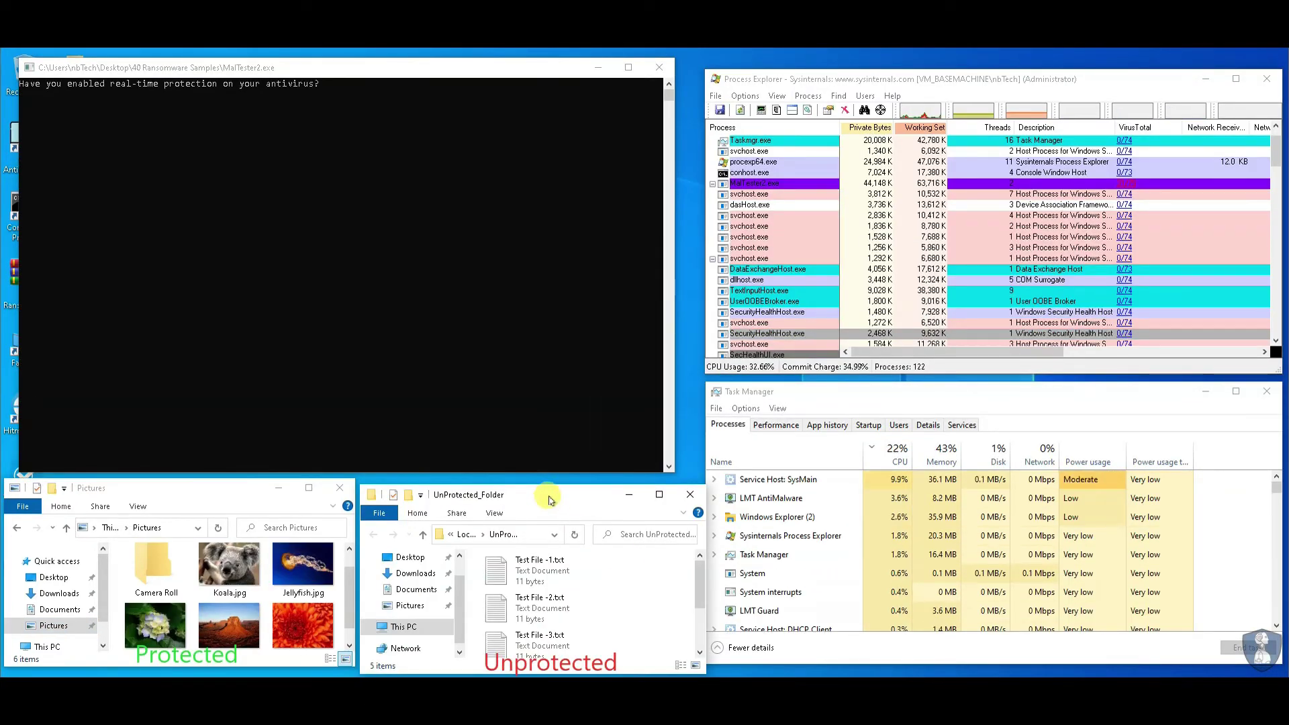
drag(549, 497, 547, 497)
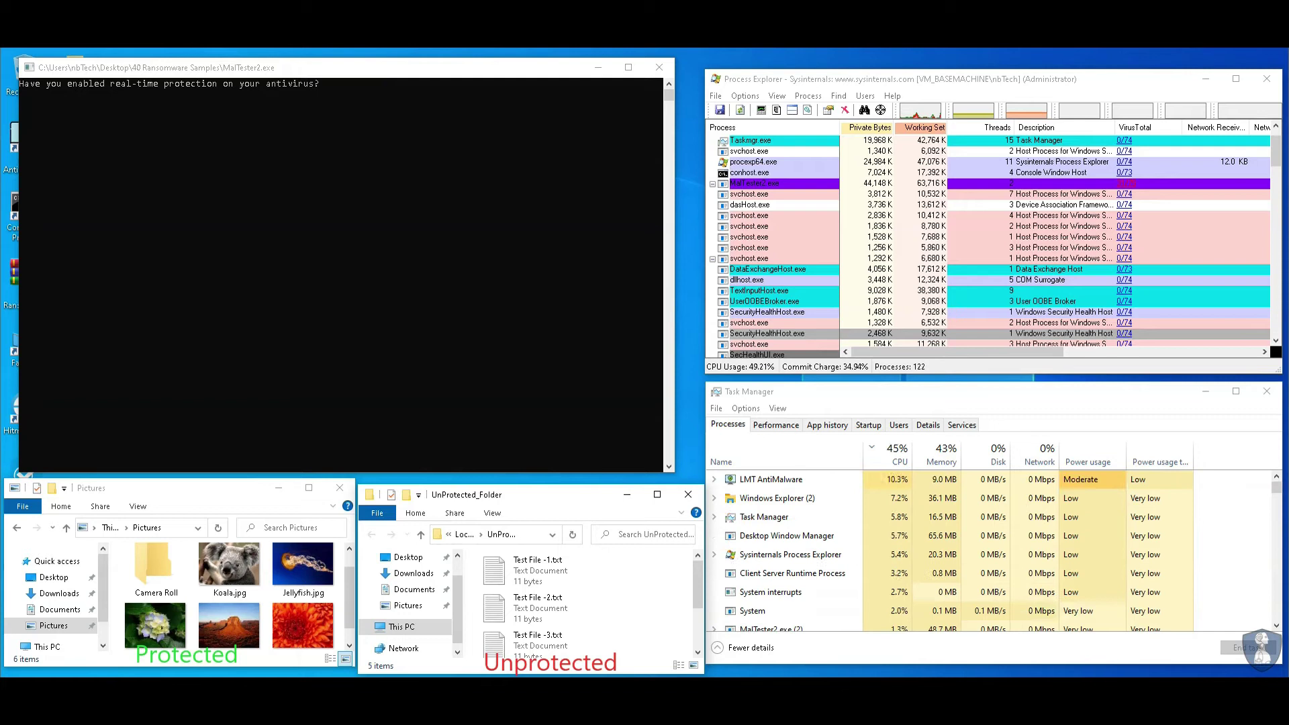
click(381, 690)
click(833, 351)
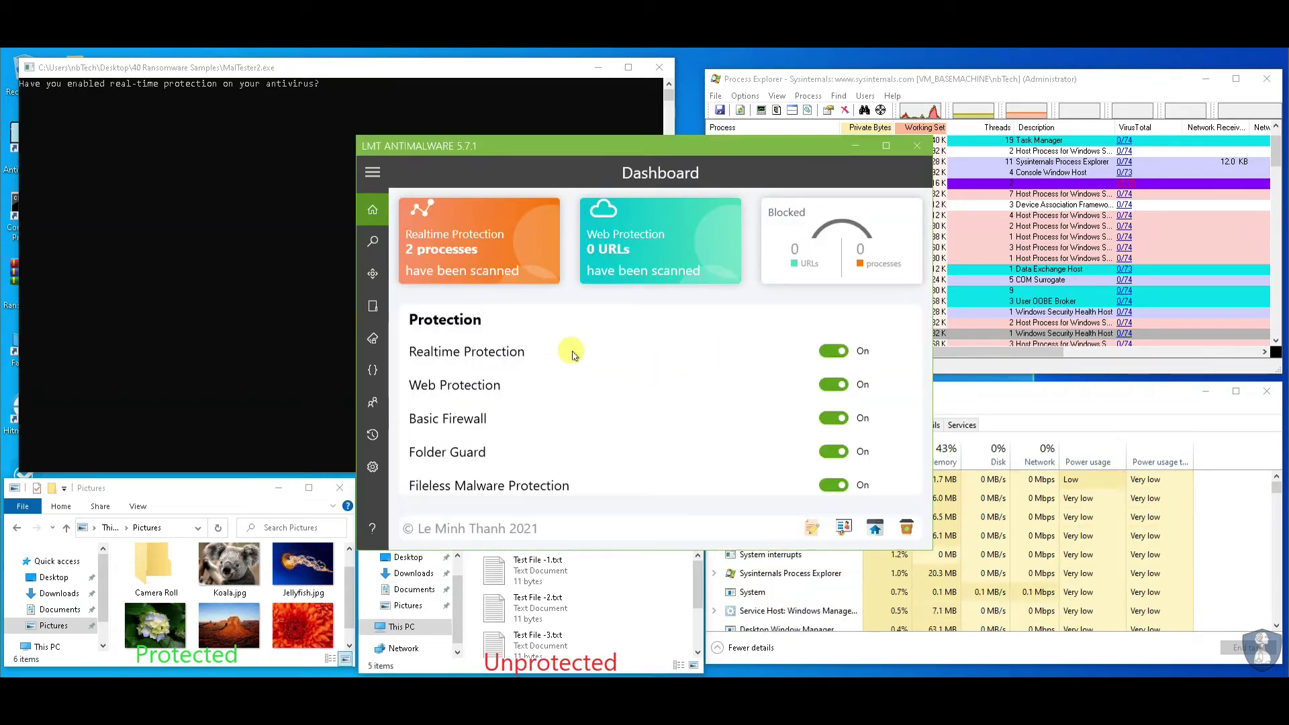
click(855, 146)
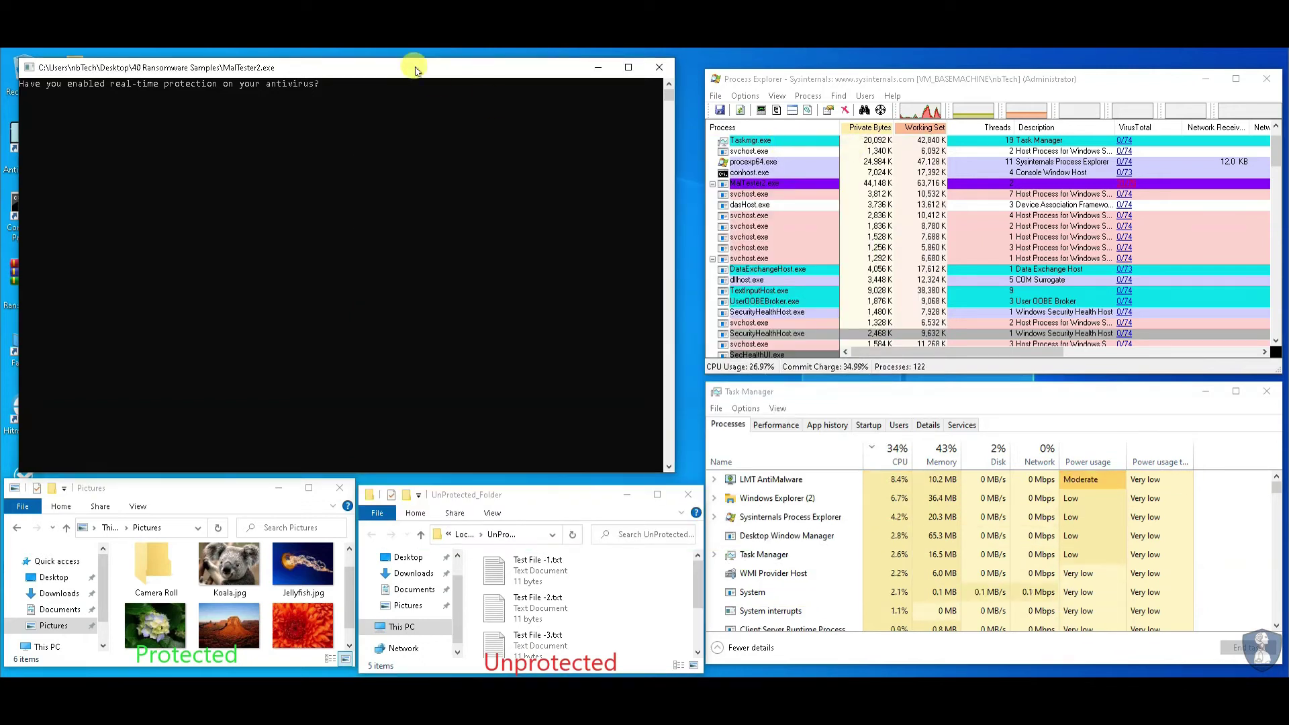
- Start the MalTester run and delete the blocked GandCrab and Wanna cry samples
key(Return)
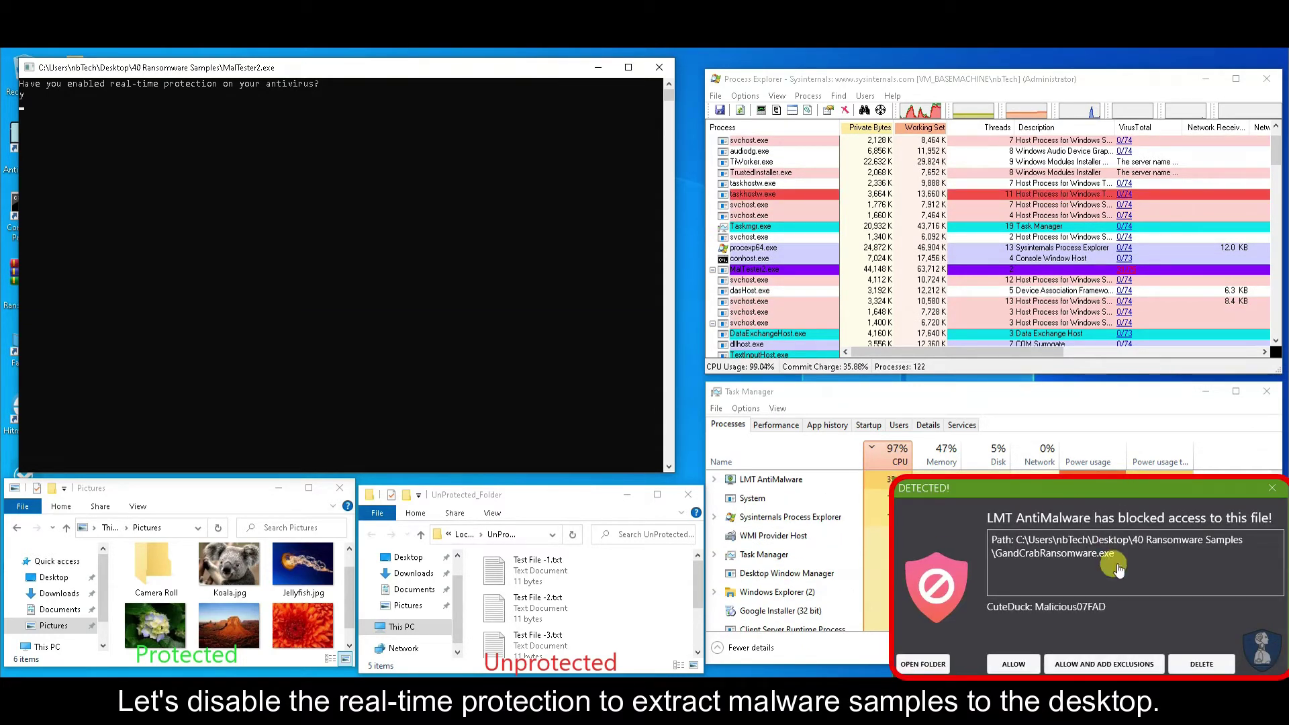
click(1196, 665)
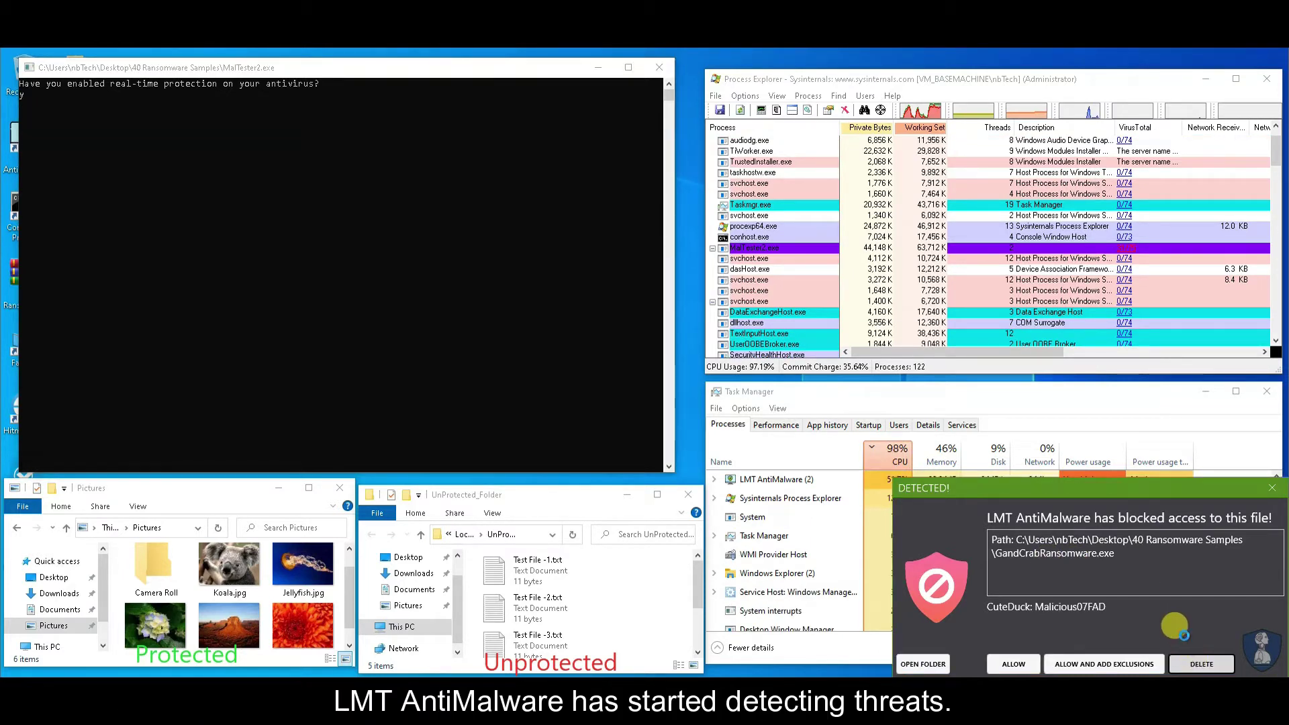
click(667, 413)
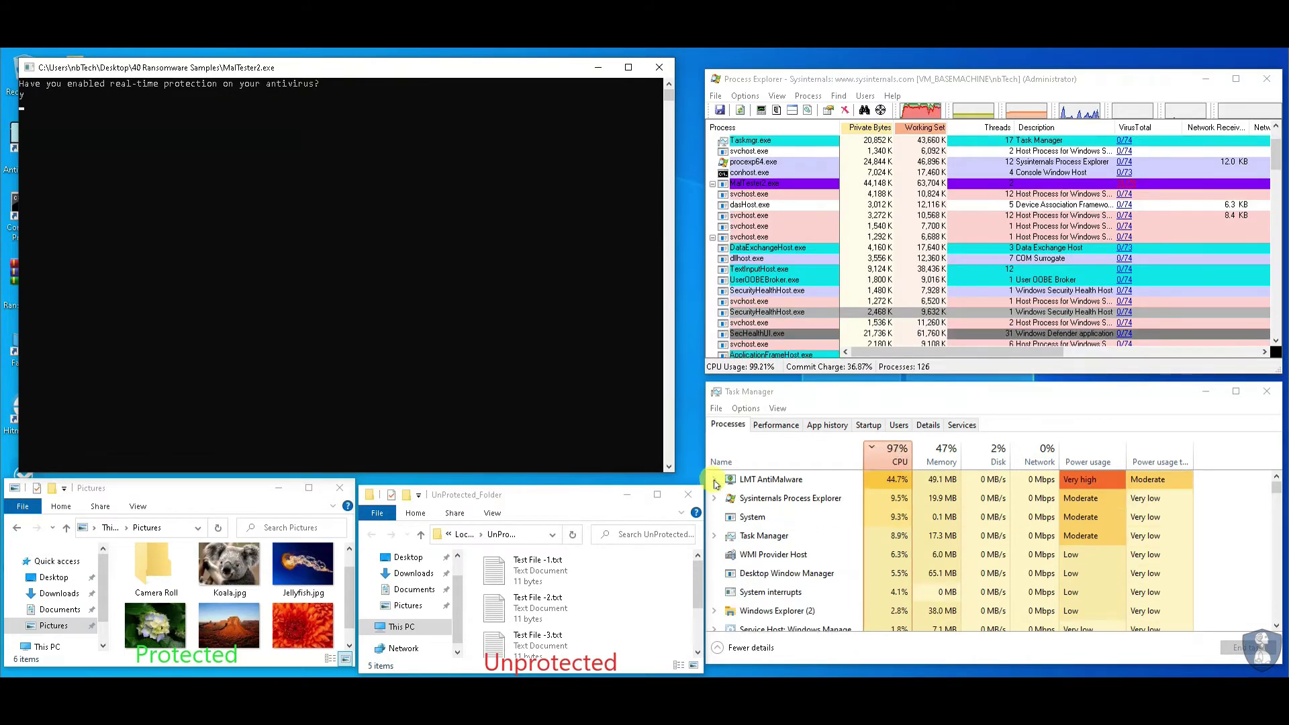
click(1186, 658)
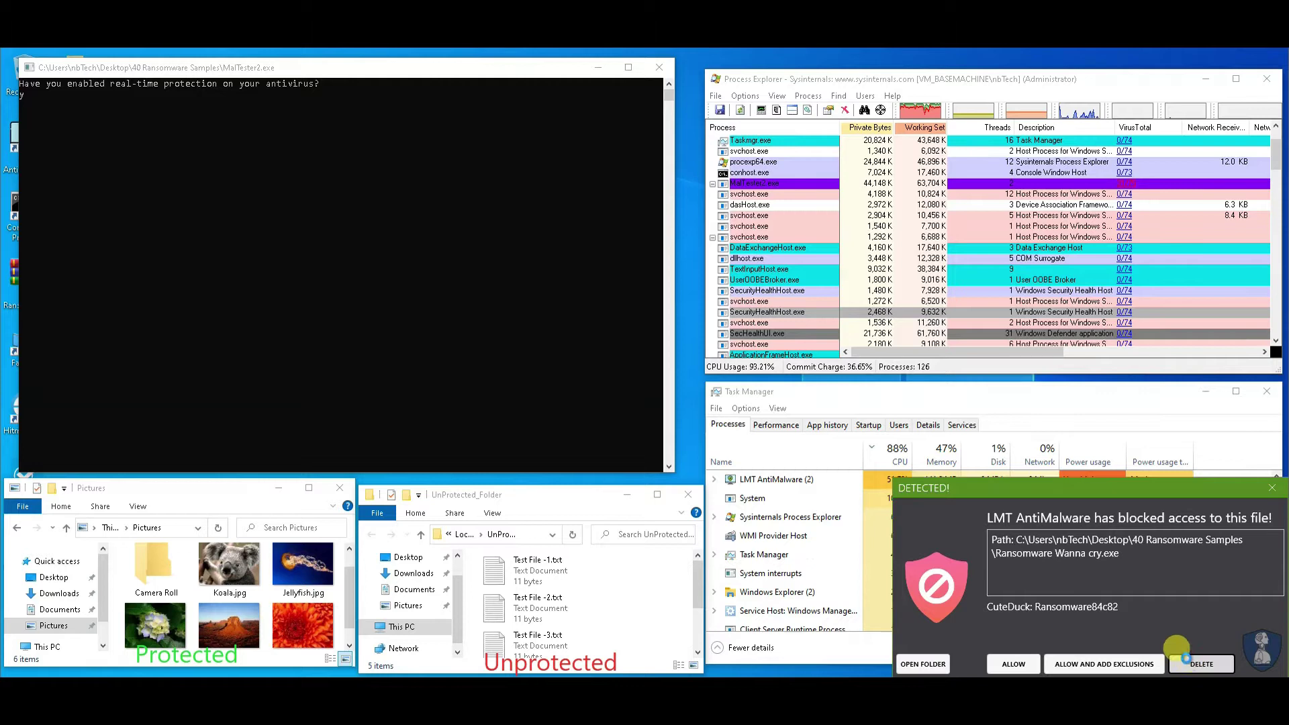
click(670, 425)
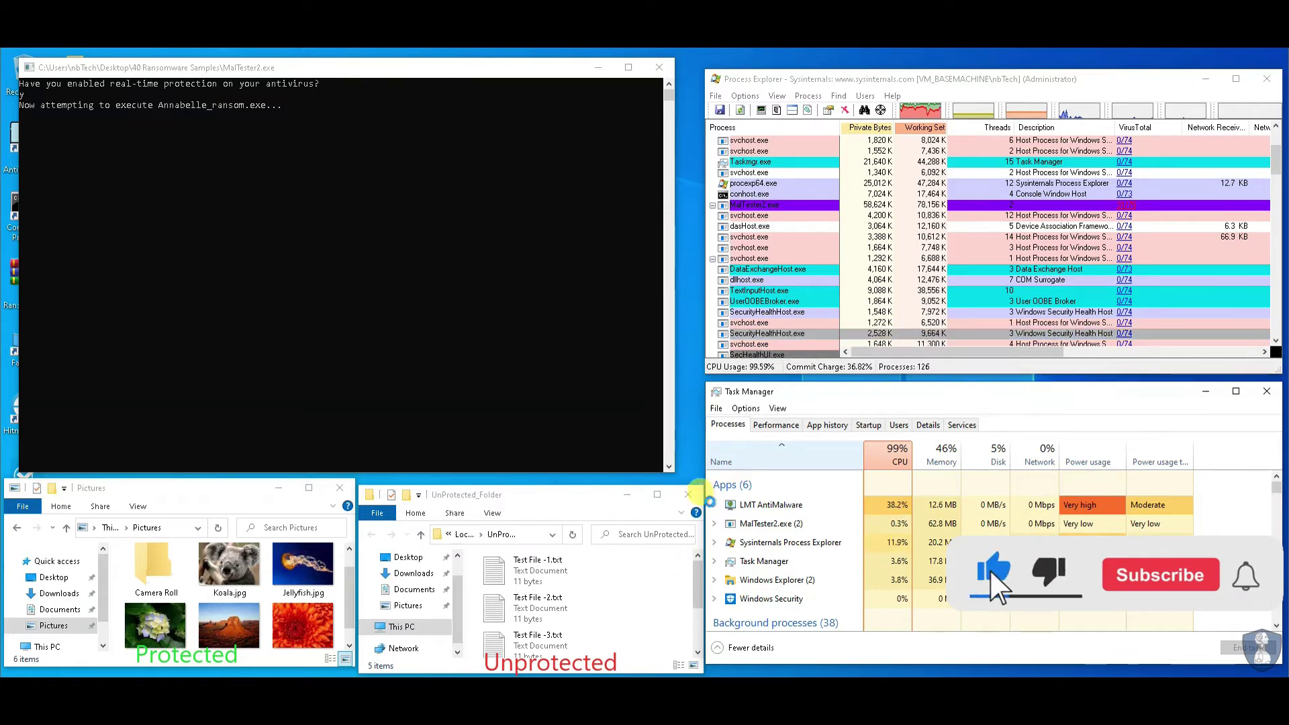
- Expand the LMT AntiMalware and MalTester2 process groups, then delete the BankiaCry sample
click(714, 504)
click(715, 538)
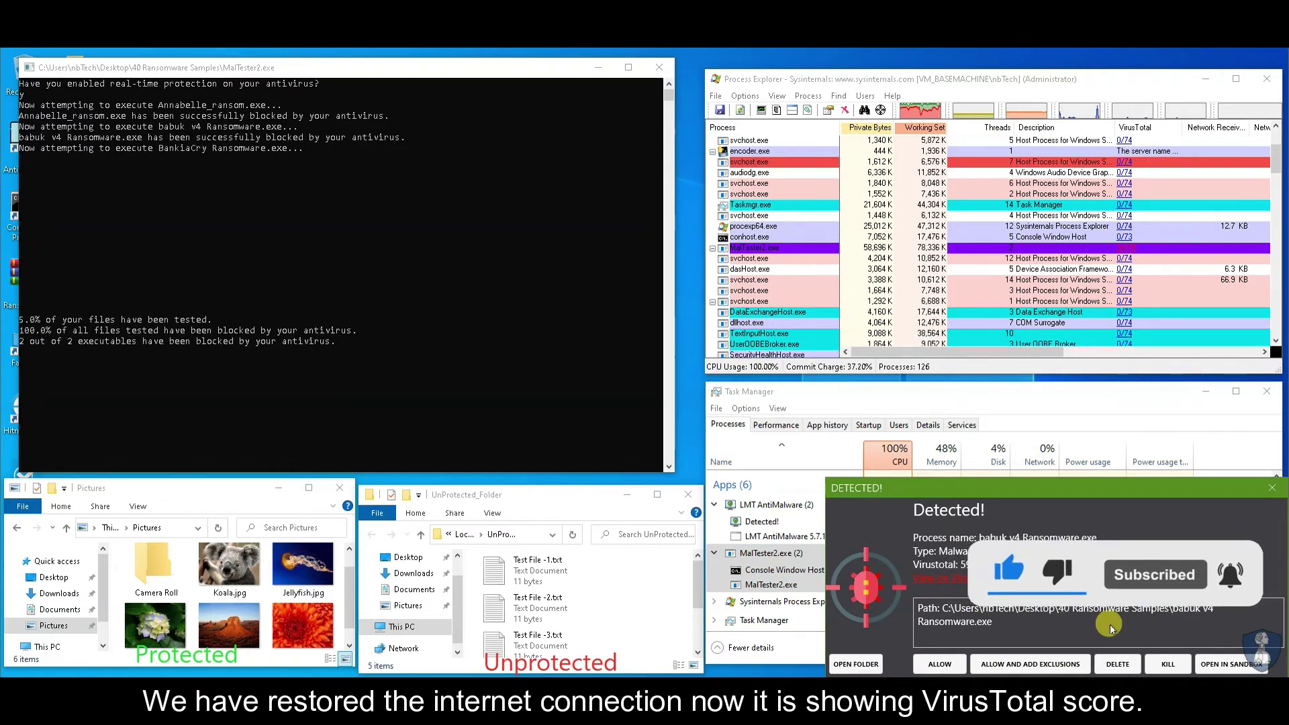
click(1117, 664)
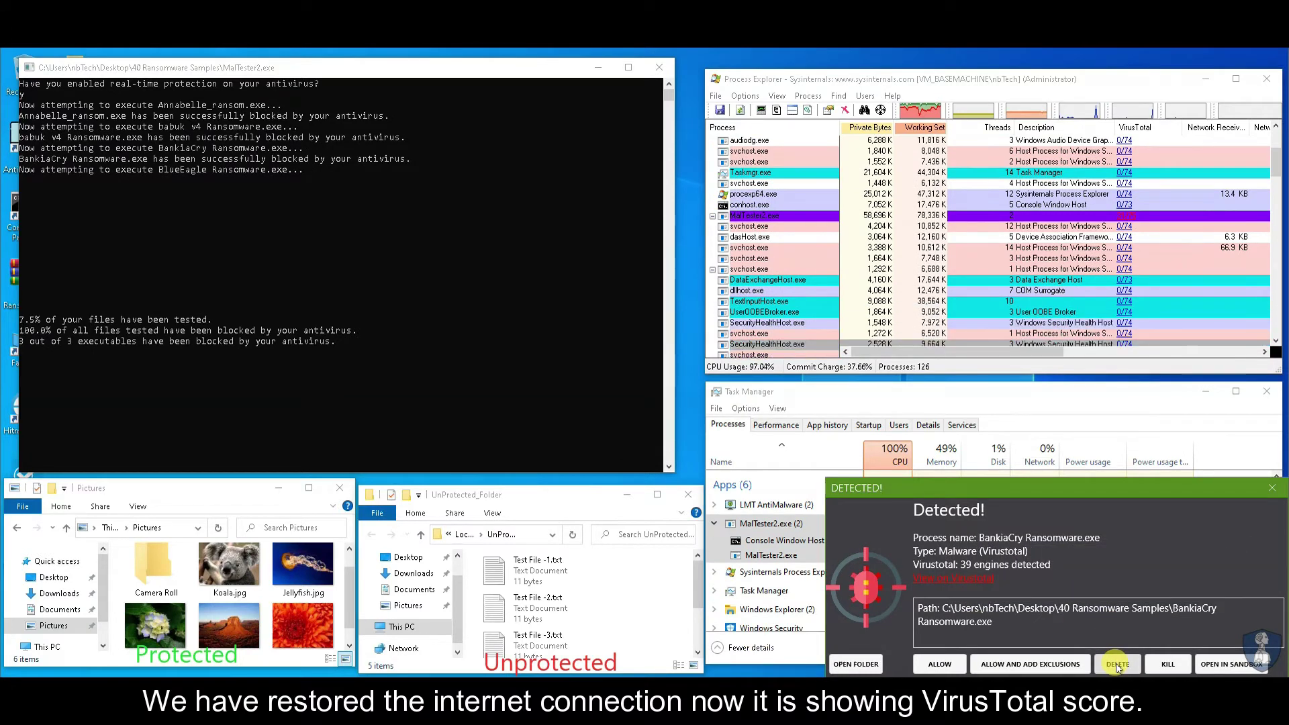
click(1117, 665)
click(682, 418)
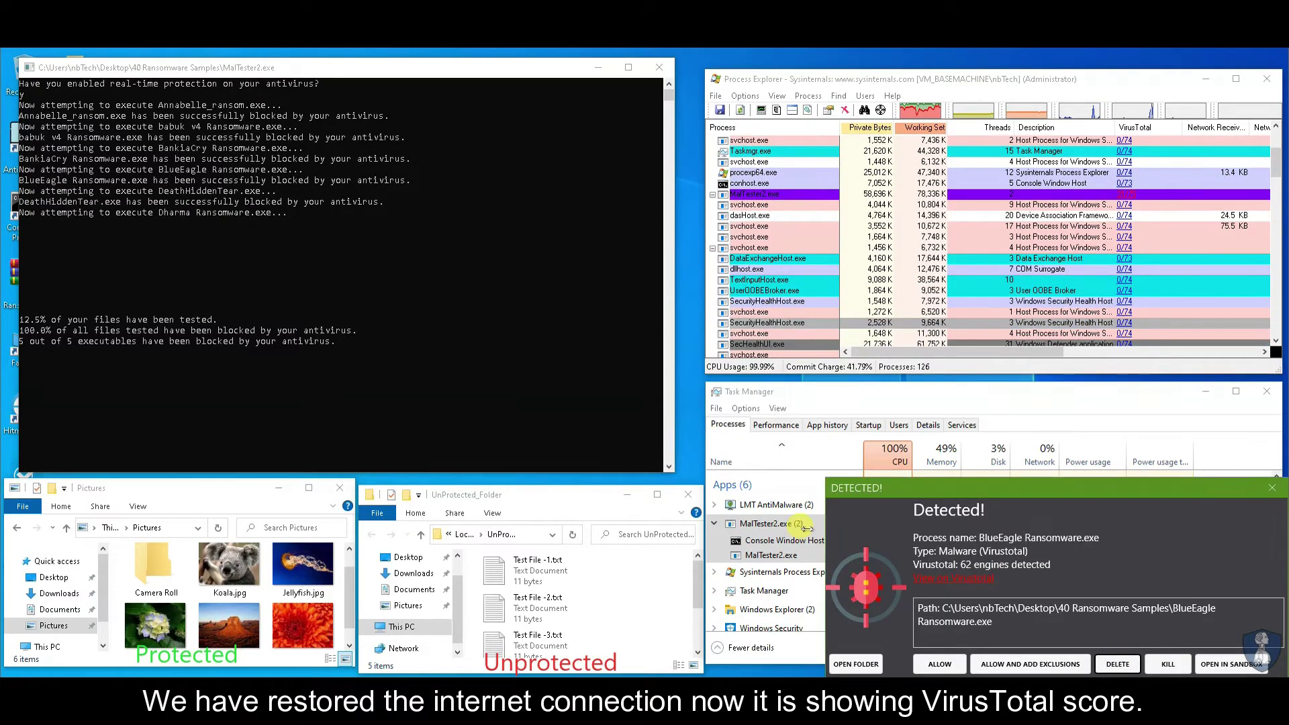
- Delete the detected BlueEagle, EKANS and HANTA samples
click(1117, 664)
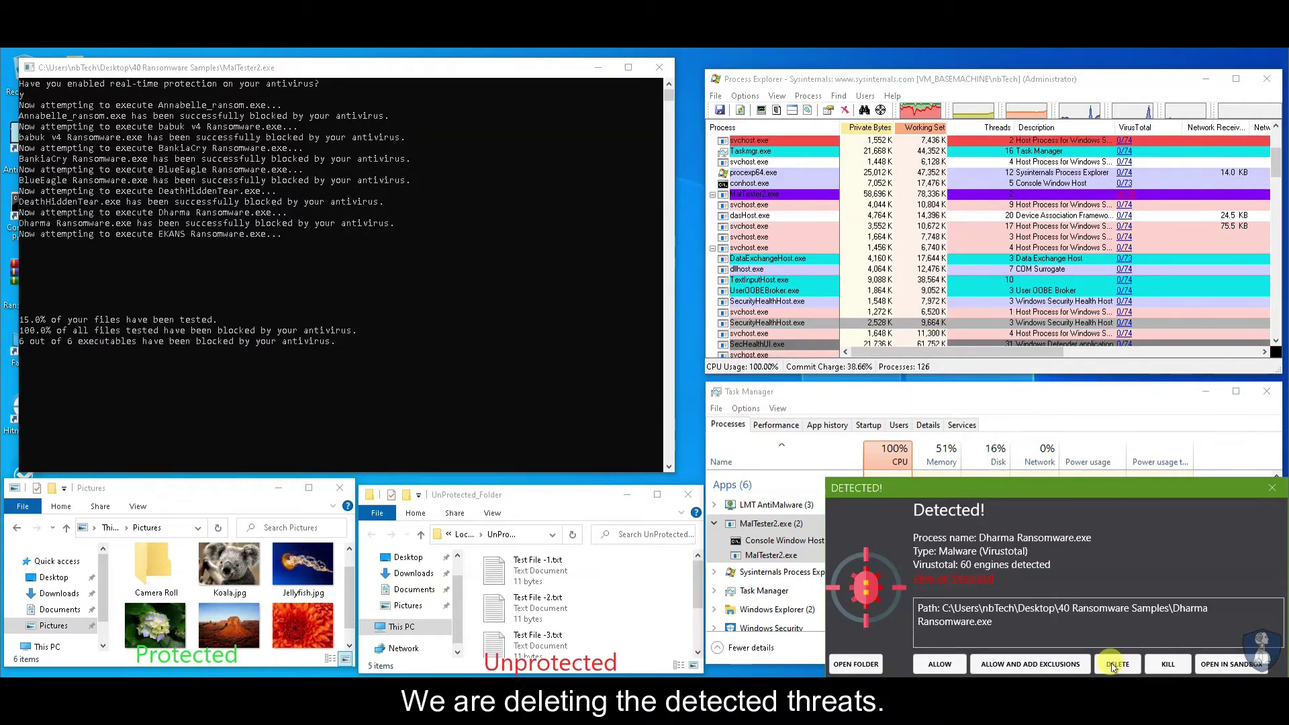
click(1111, 664)
click(682, 419)
click(1116, 666)
click(1116, 666)
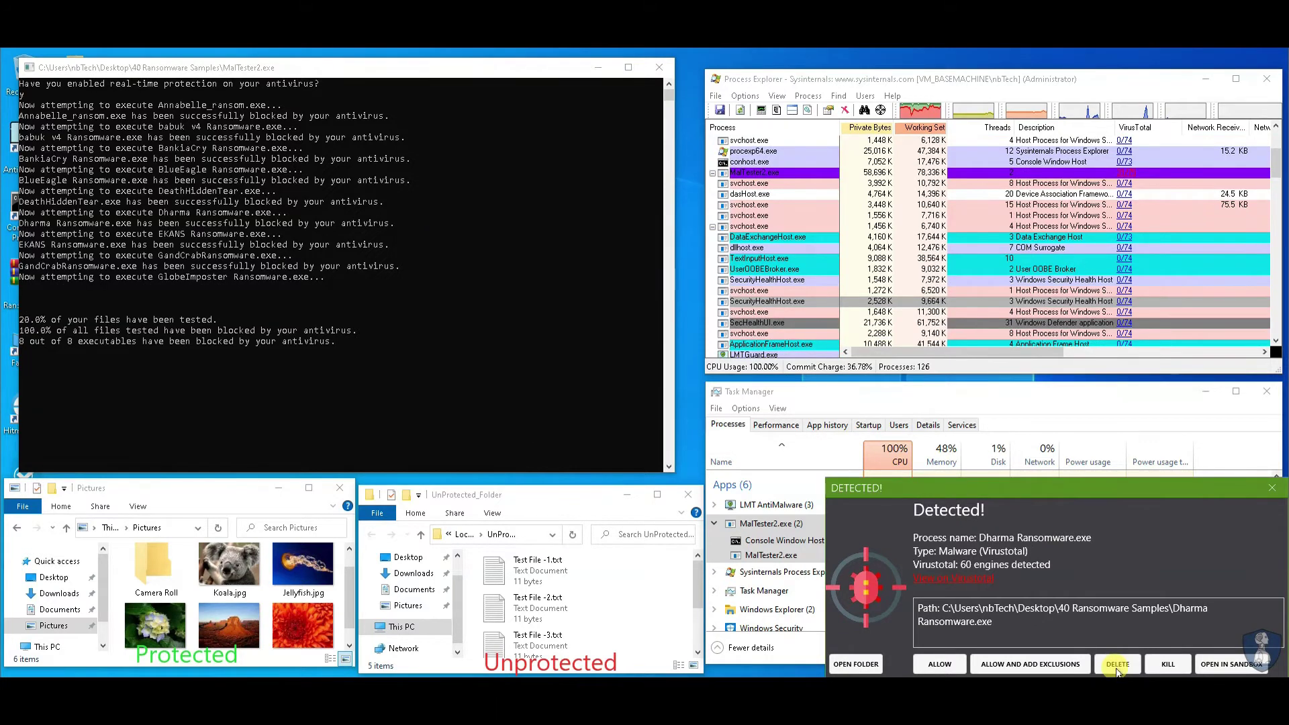
click(1111, 665)
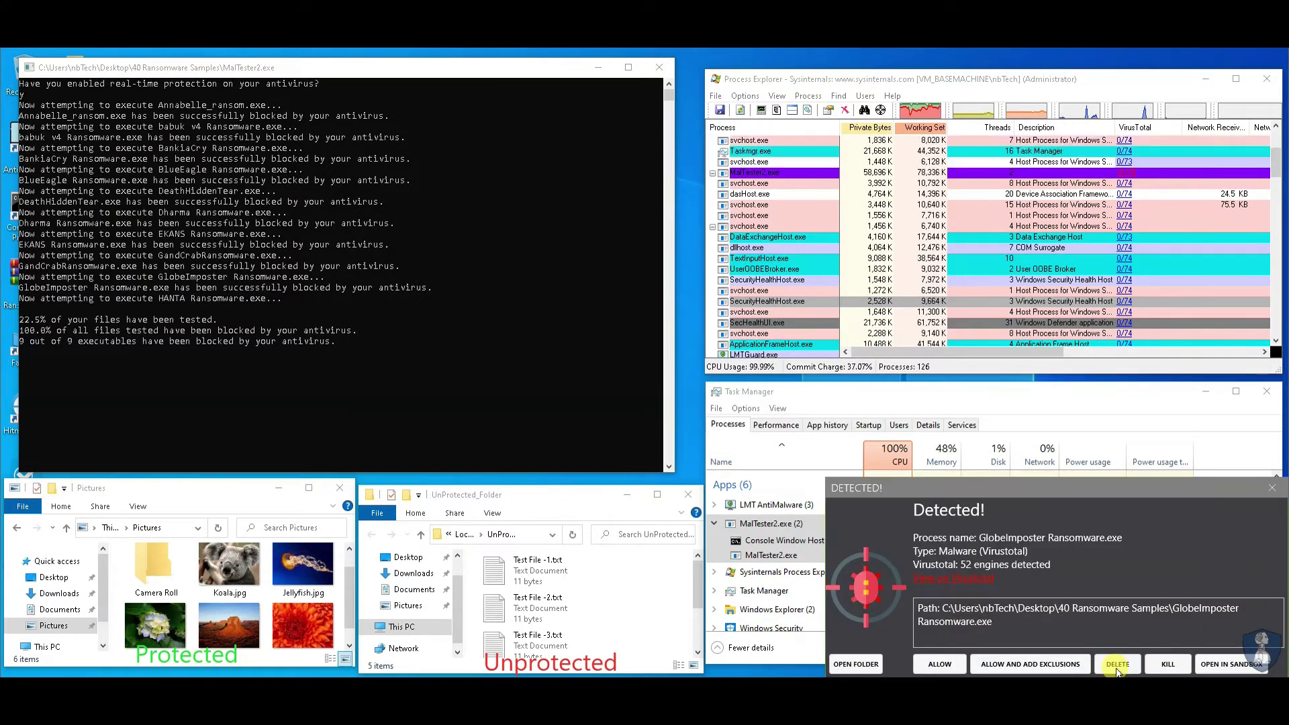
click(1117, 665)
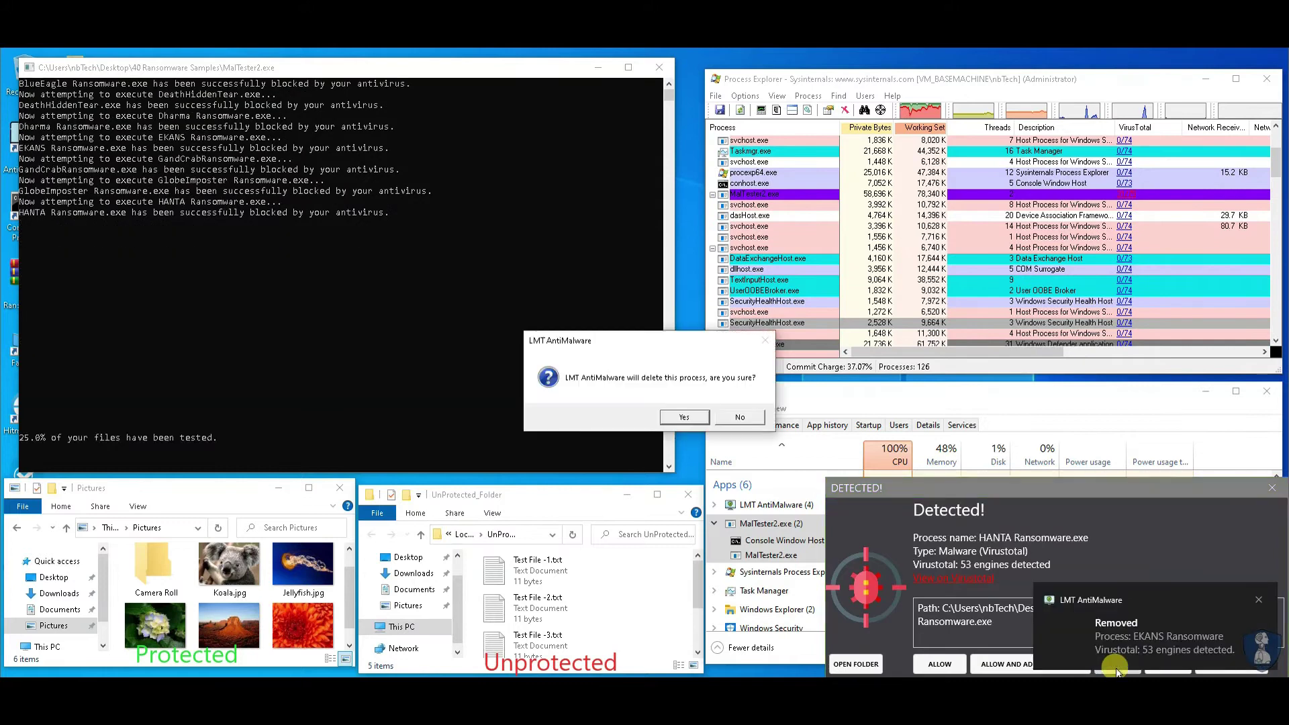
click(684, 419)
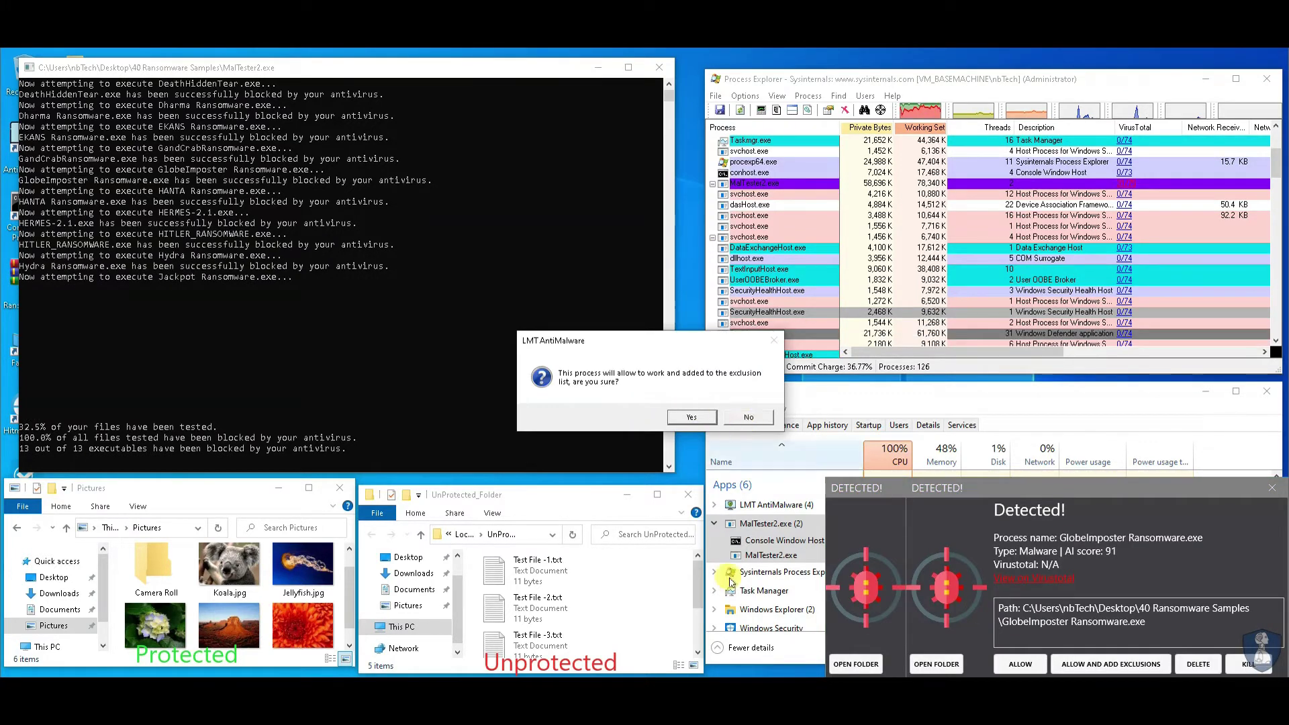
- Decline excluding GlobeImposter and delete it, then terminate and delete the Hydra sample
click(746, 418)
click(1195, 664)
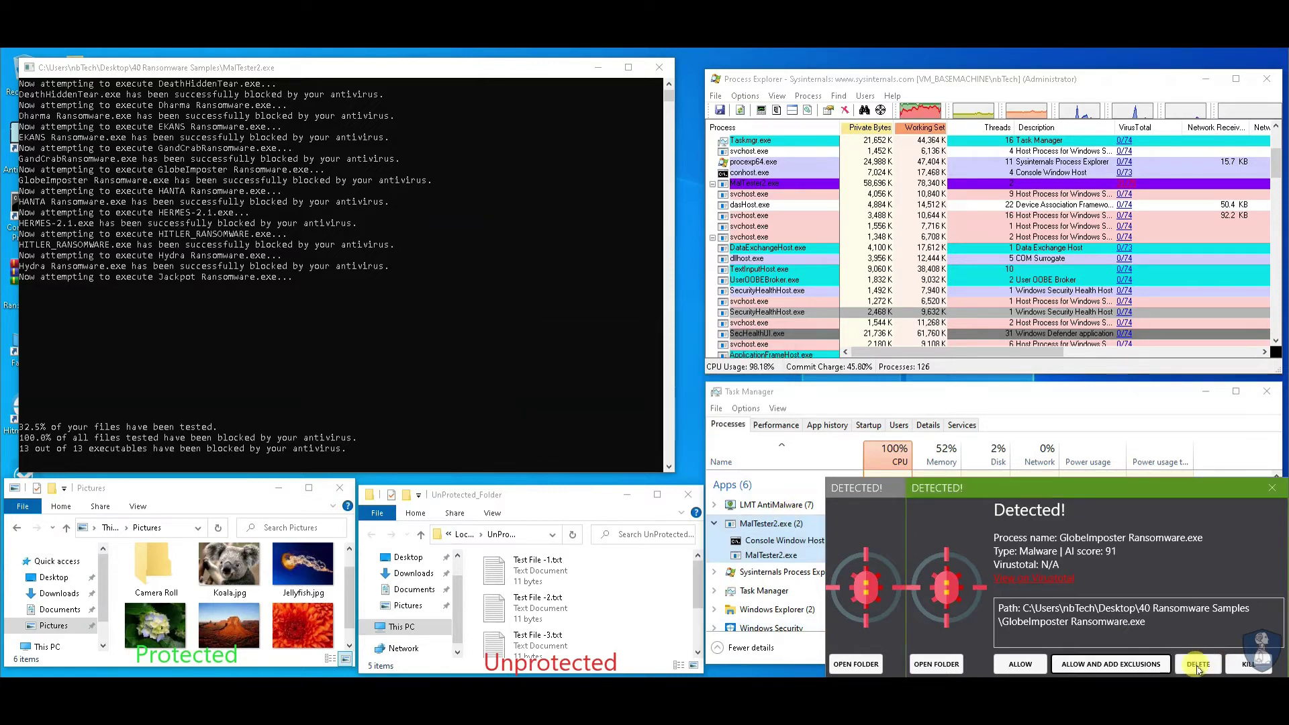
click(1185, 655)
click(675, 415)
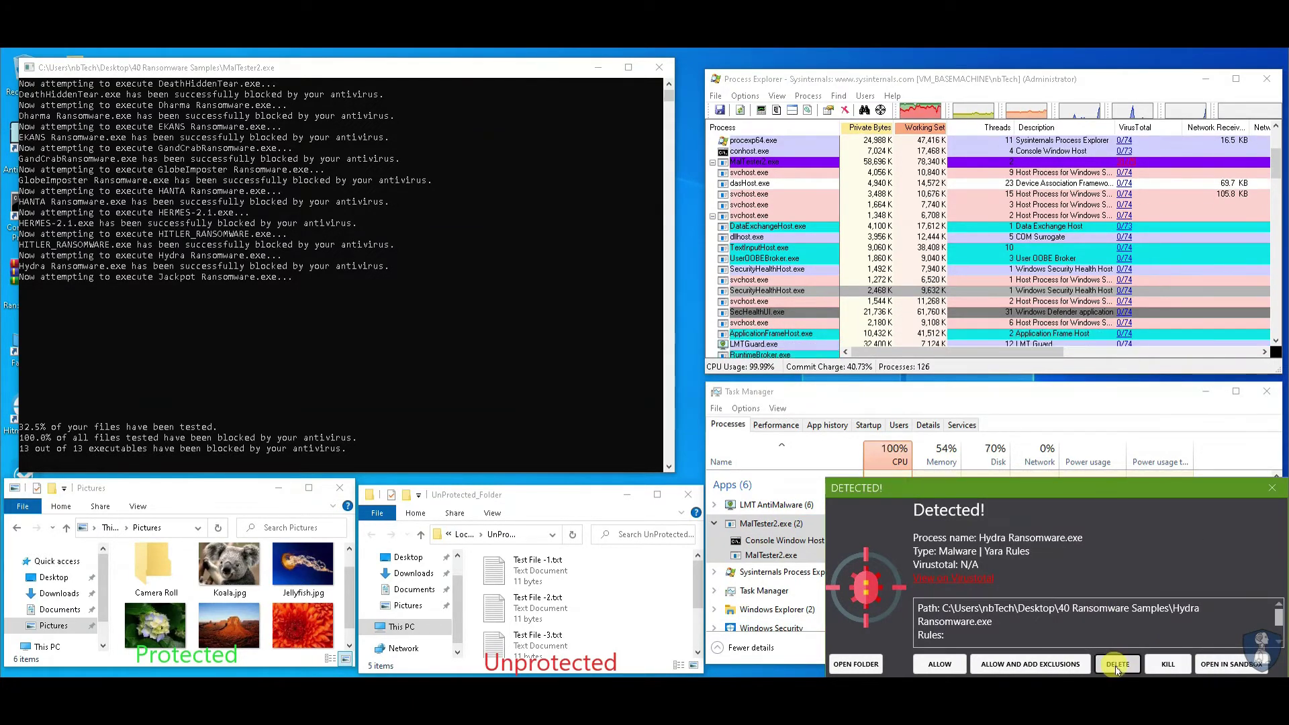
click(1112, 663)
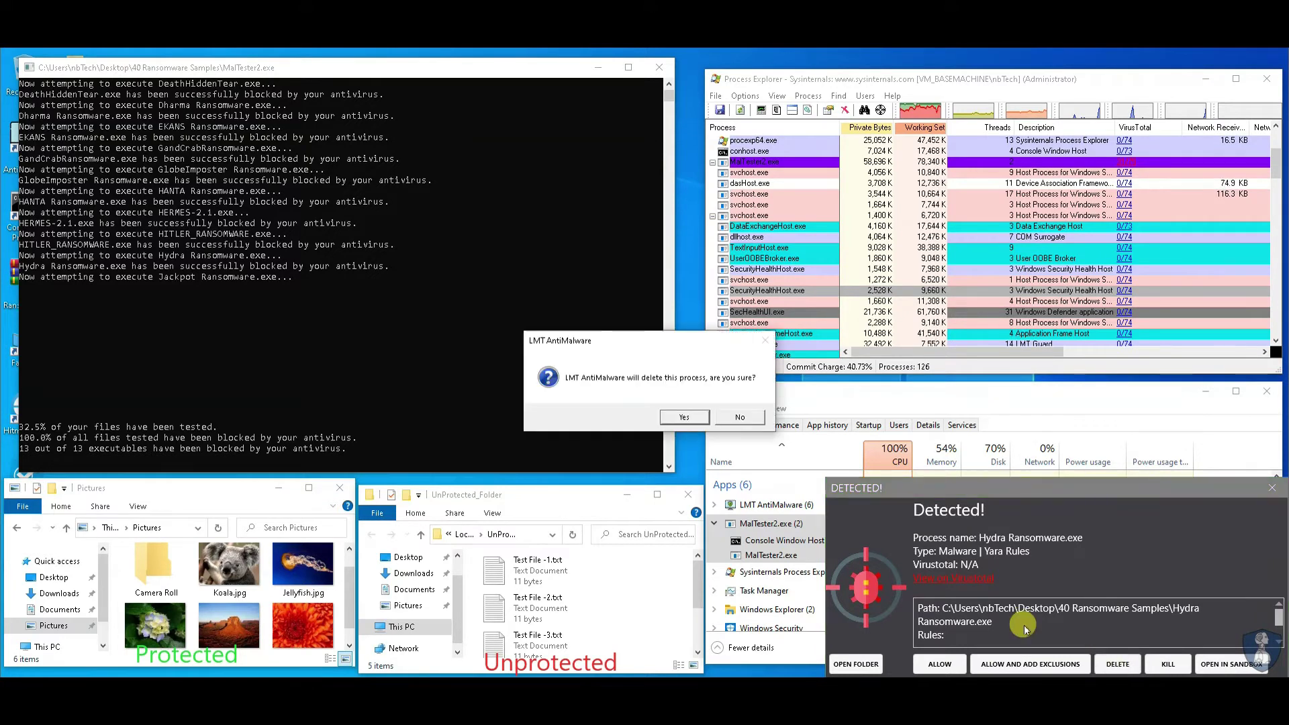
click(685, 417)
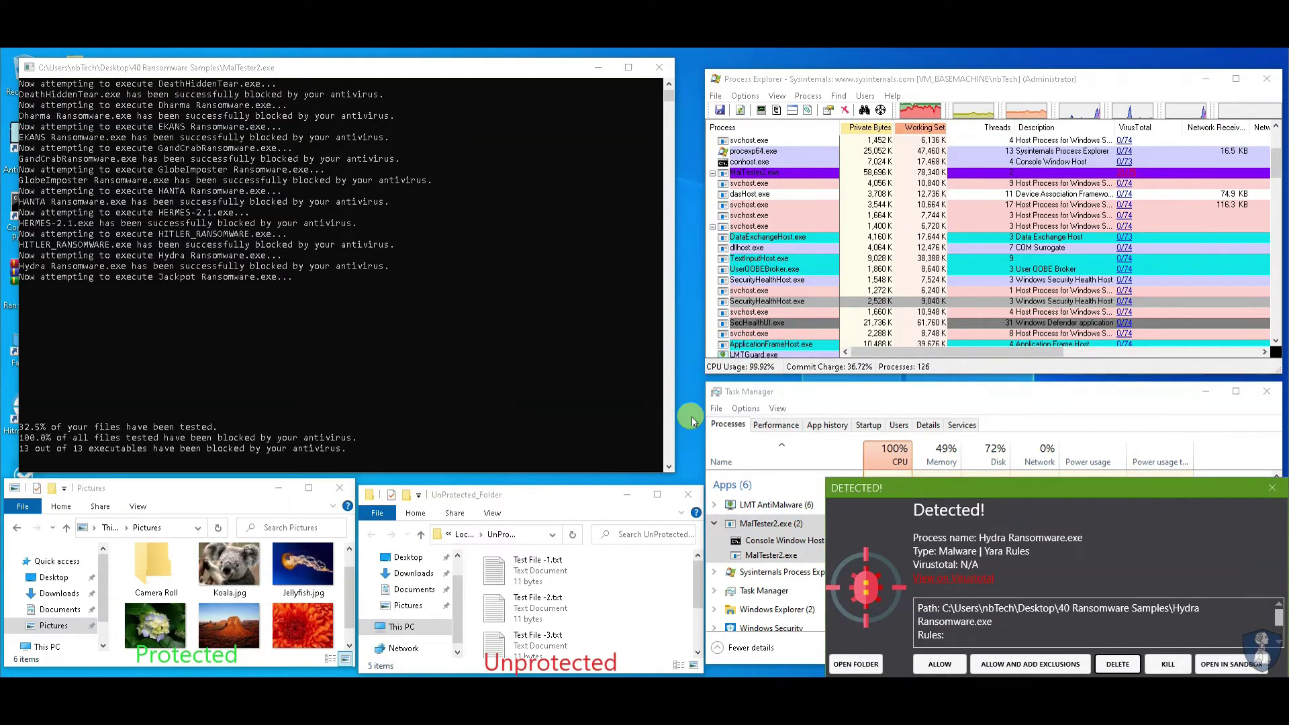
click(682, 418)
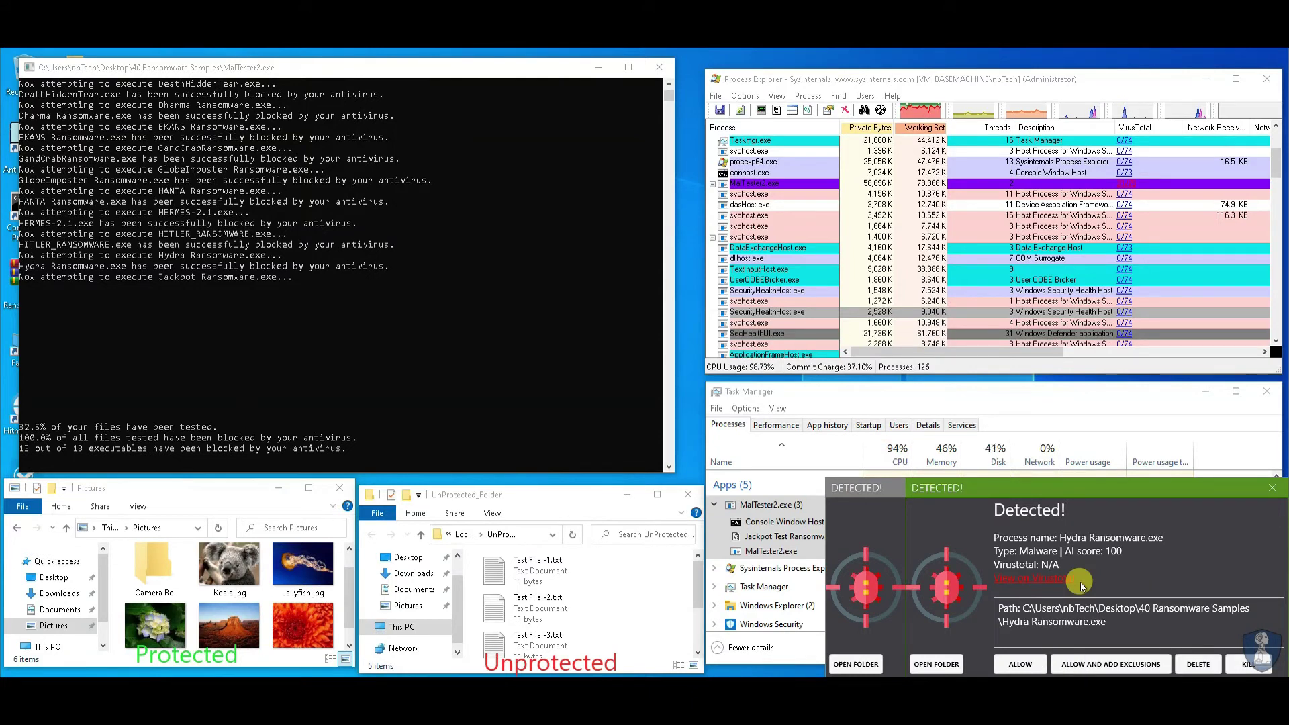
click(1200, 664)
key(Return)
key(Return)
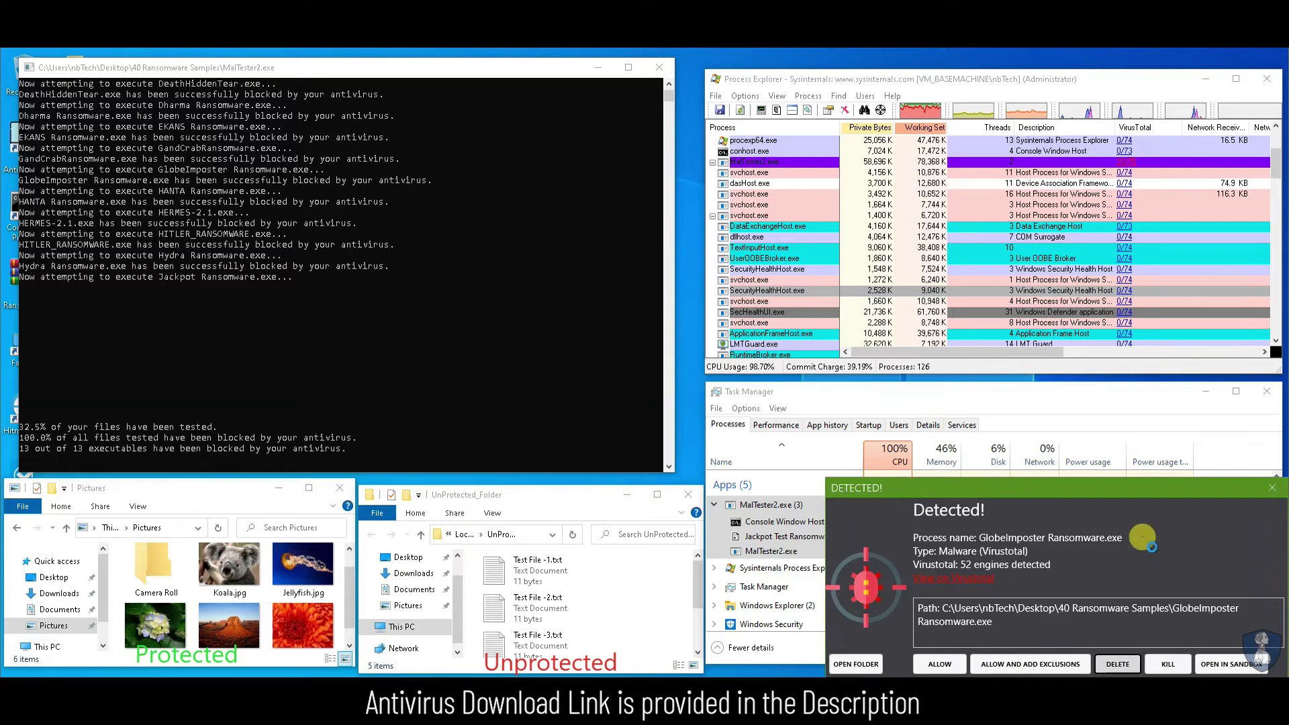
- Delete the GlobeImposter, Dharma, BankiaCry and babuk v4 samples
click(680, 416)
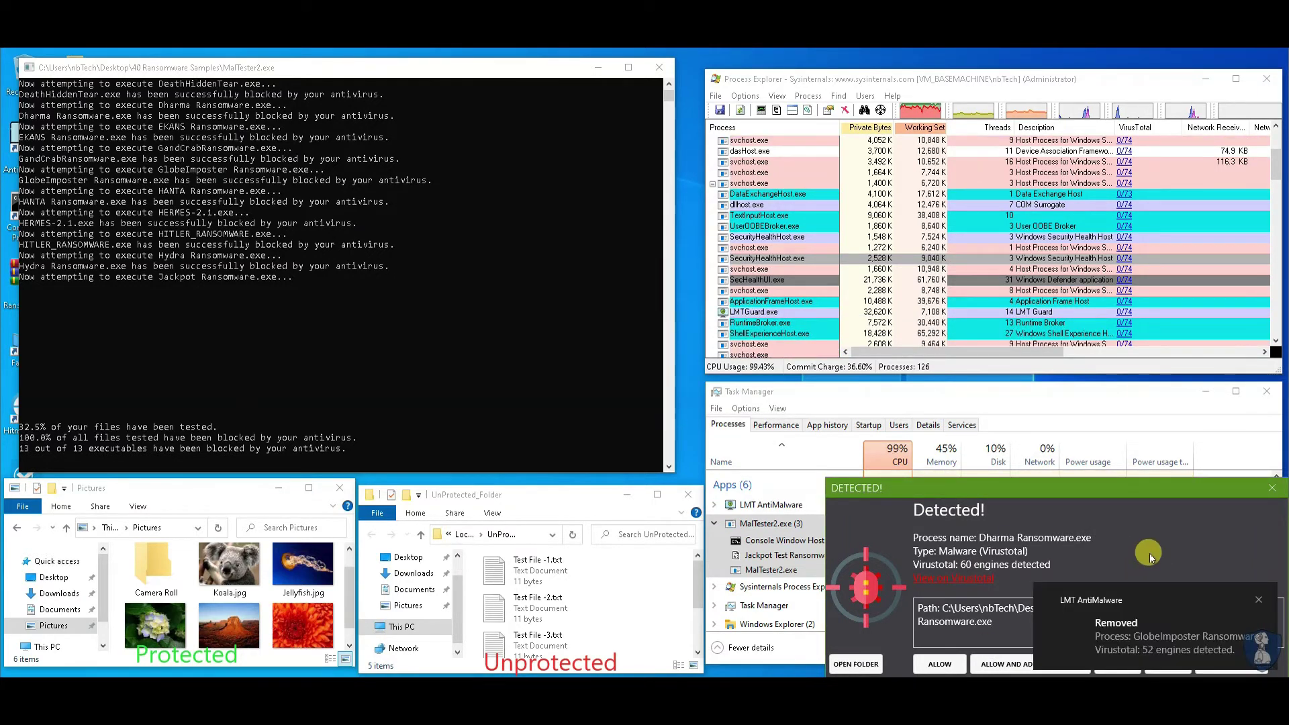
click(1118, 664)
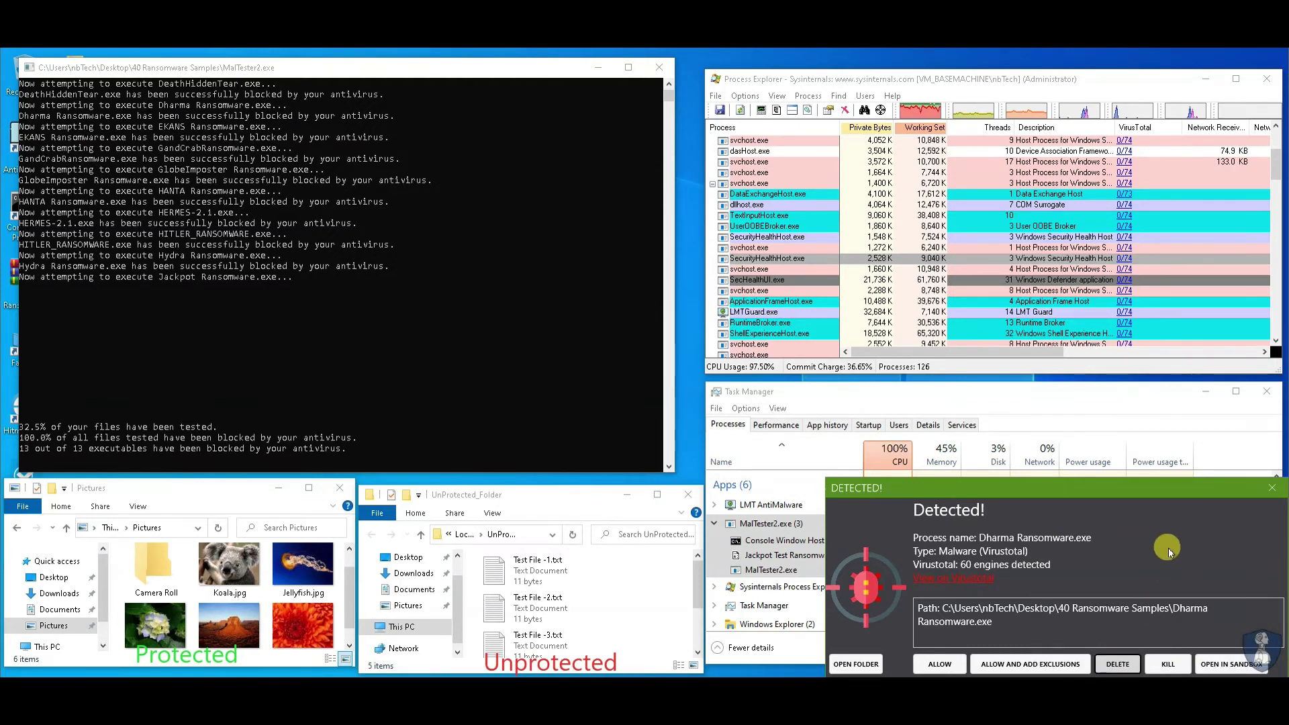
click(684, 417)
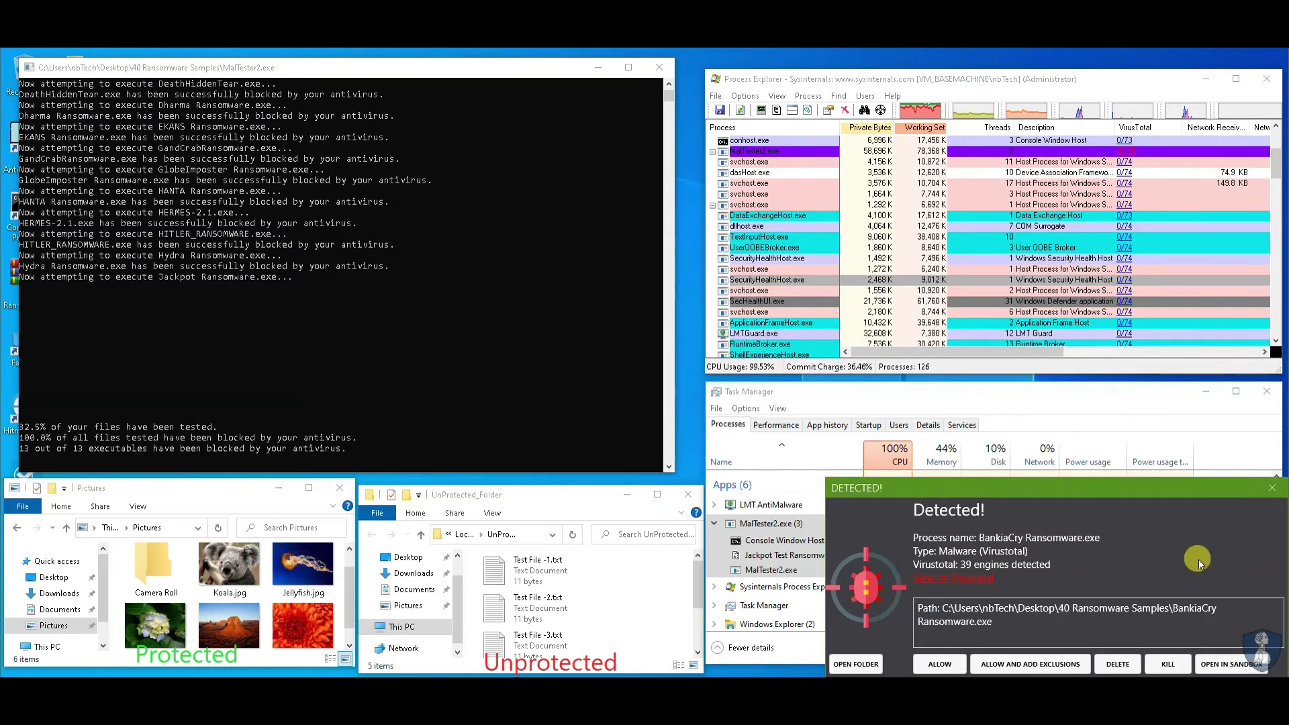
click(1117, 663)
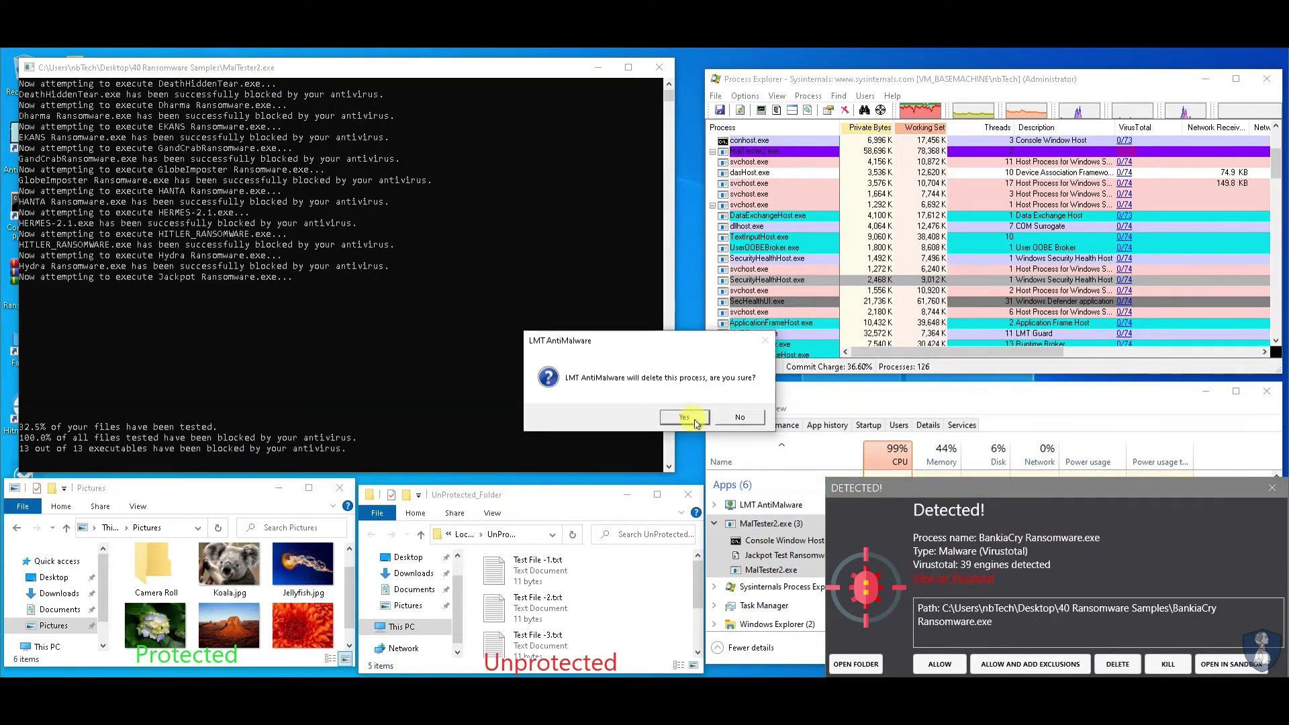
click(692, 419)
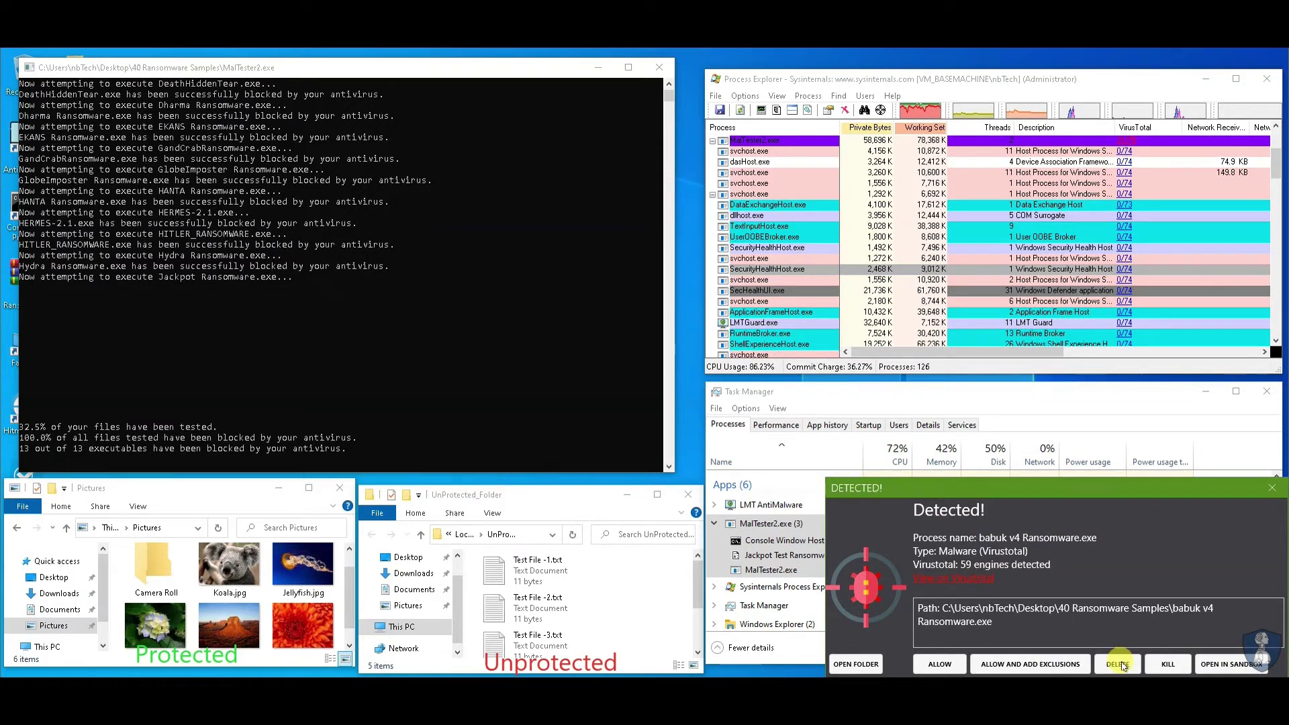
click(1120, 665)
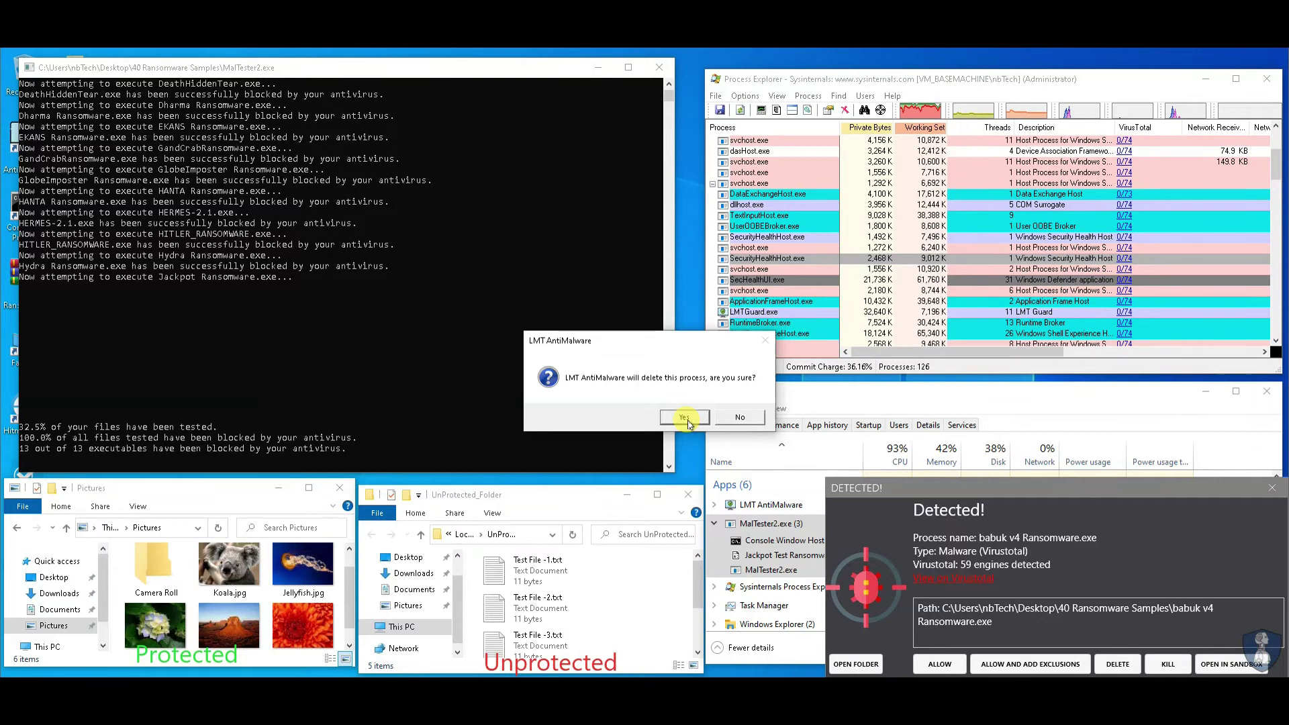
click(686, 418)
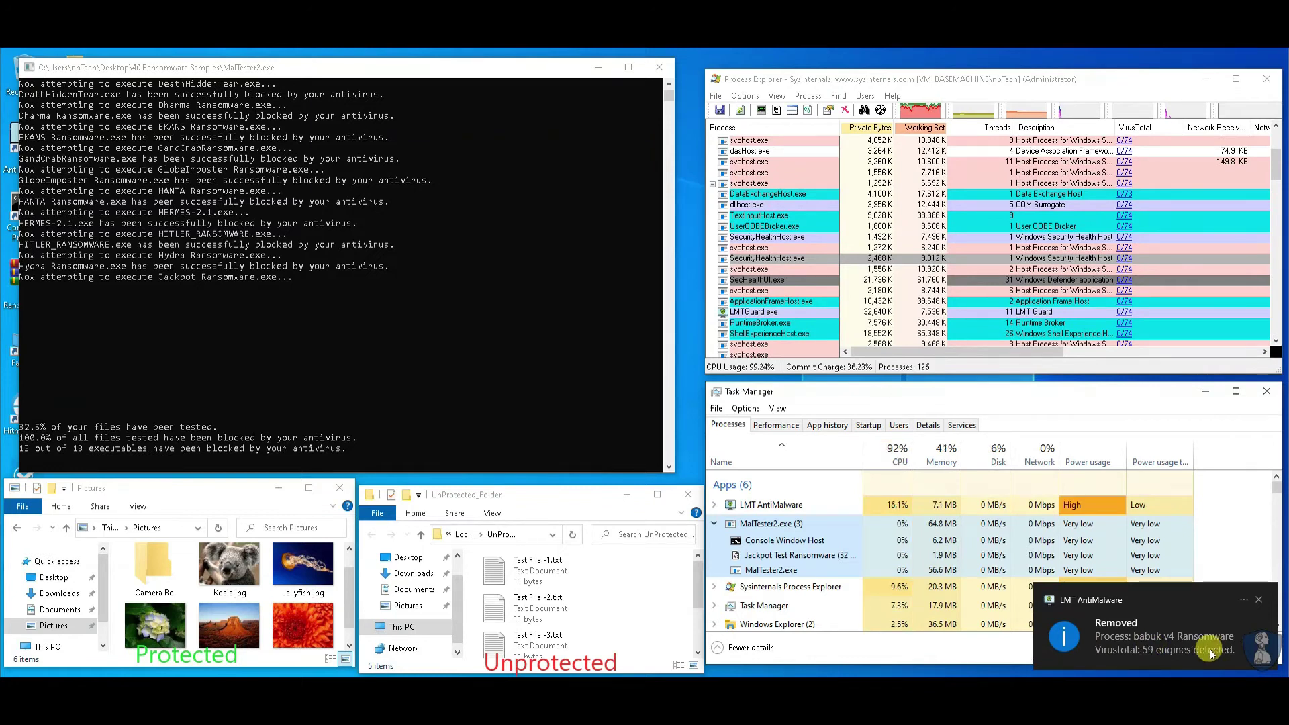
- Check the Jackpot Ransomware.exe process hash on VirusTotal from Process Explorer
scroll(814, 241, up, 3)
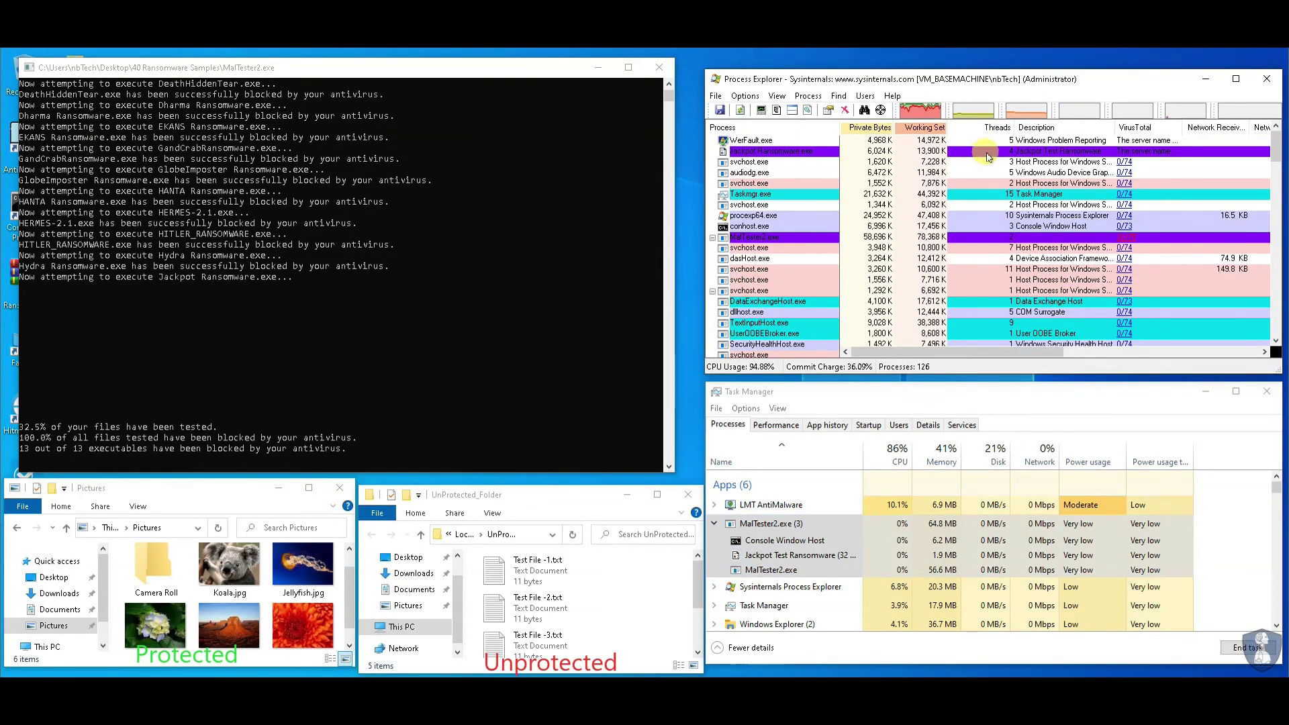
right_click(1099, 154)
click(1148, 315)
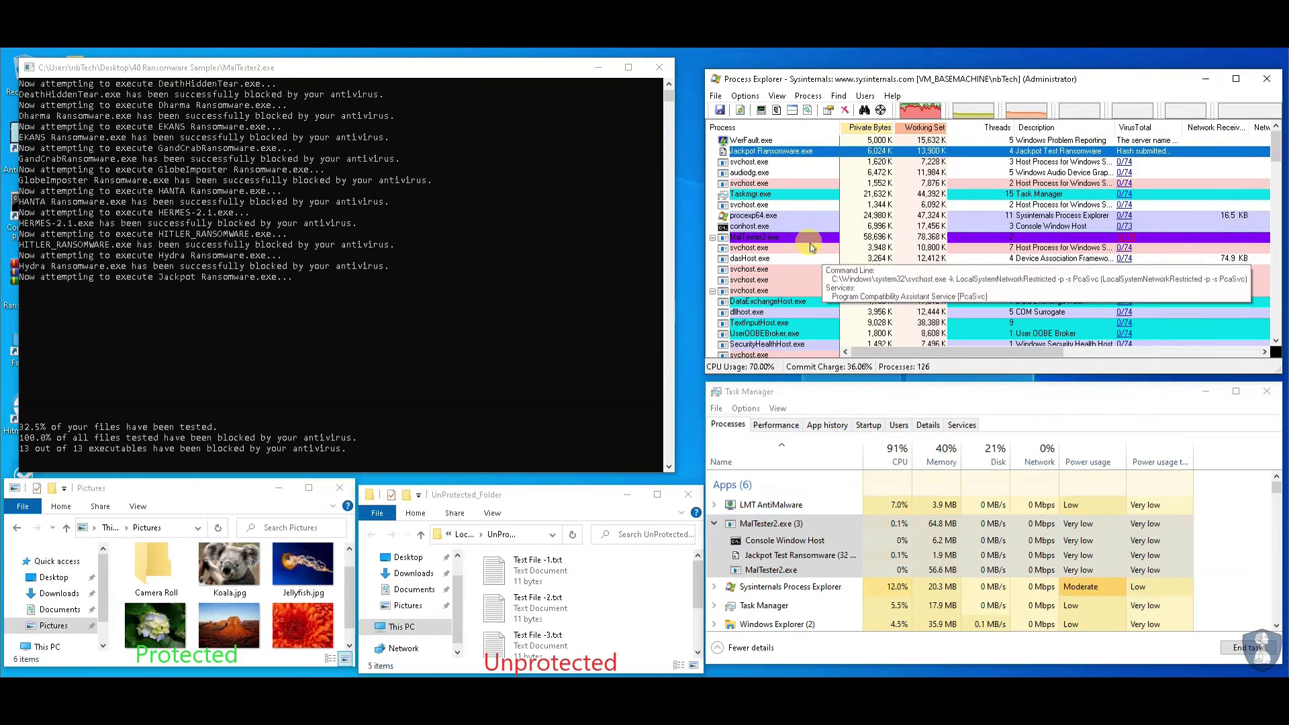
click(1071, 163)
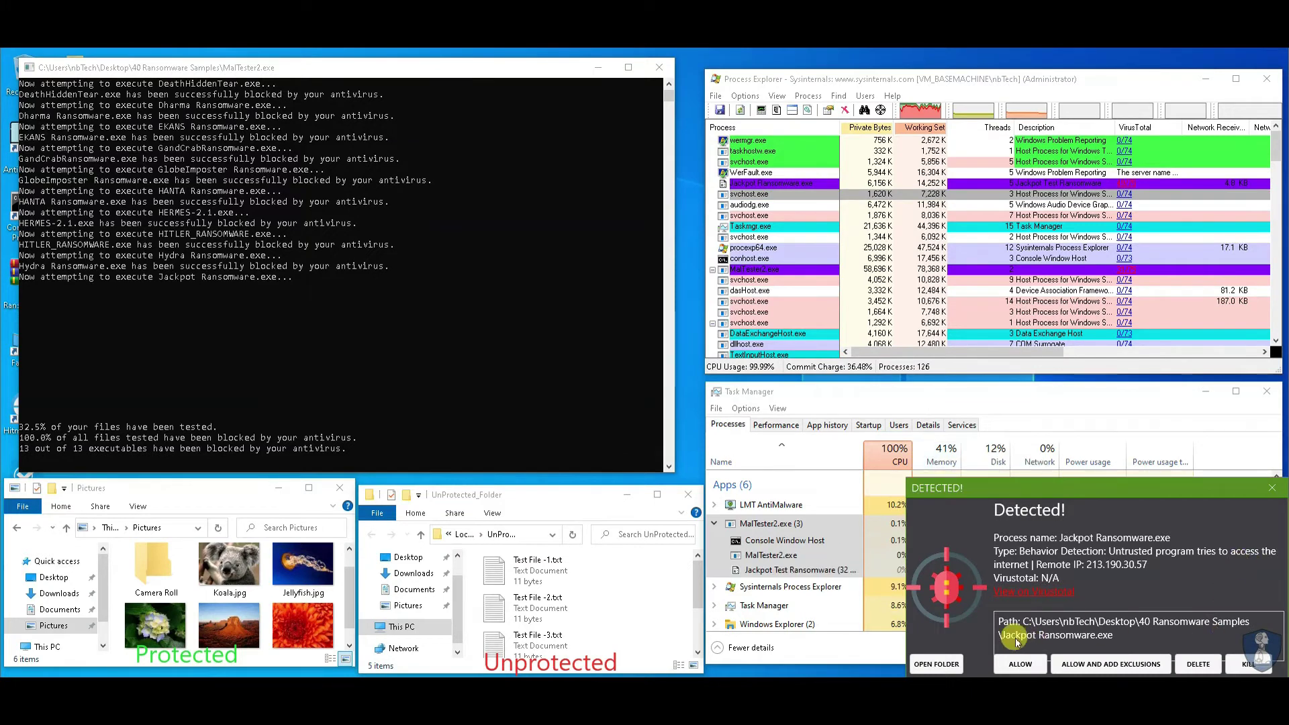
- Delete the detected Jackpot Ransomware, MedusaLocker and NOBLIS RANSOMWARE samples
click(1196, 664)
click(686, 417)
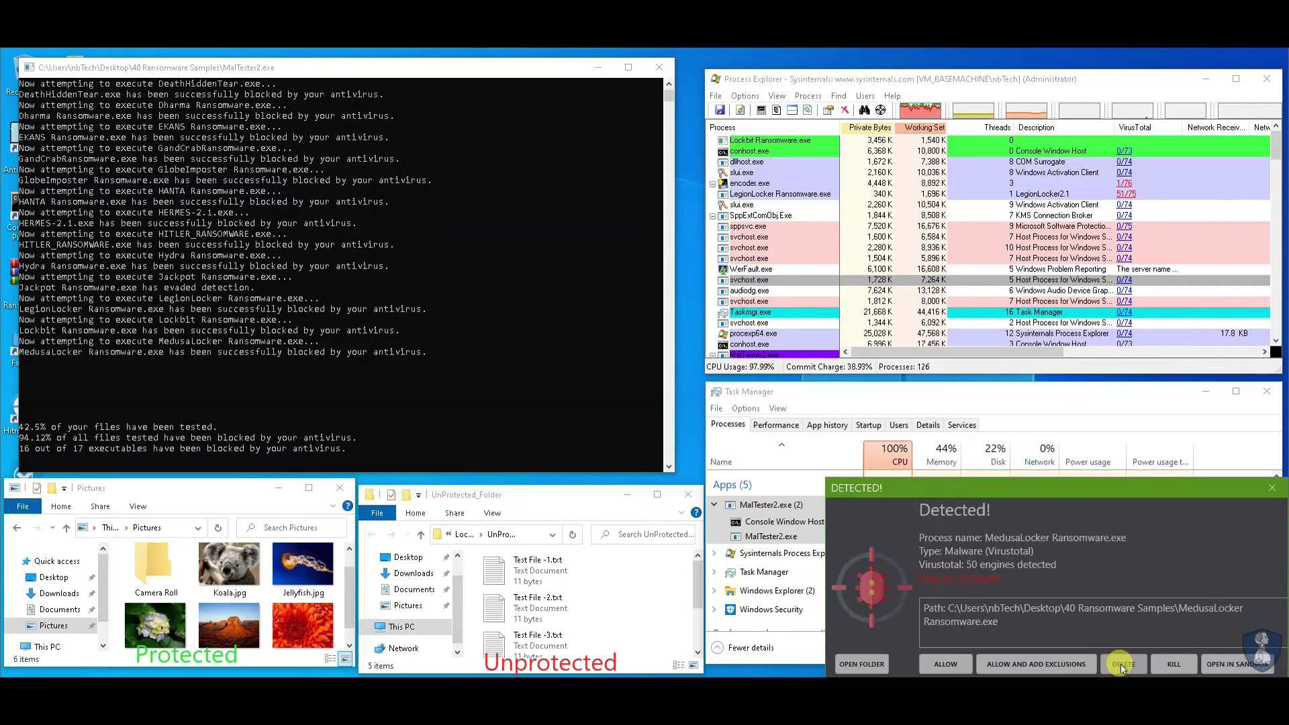
click(1117, 664)
click(683, 416)
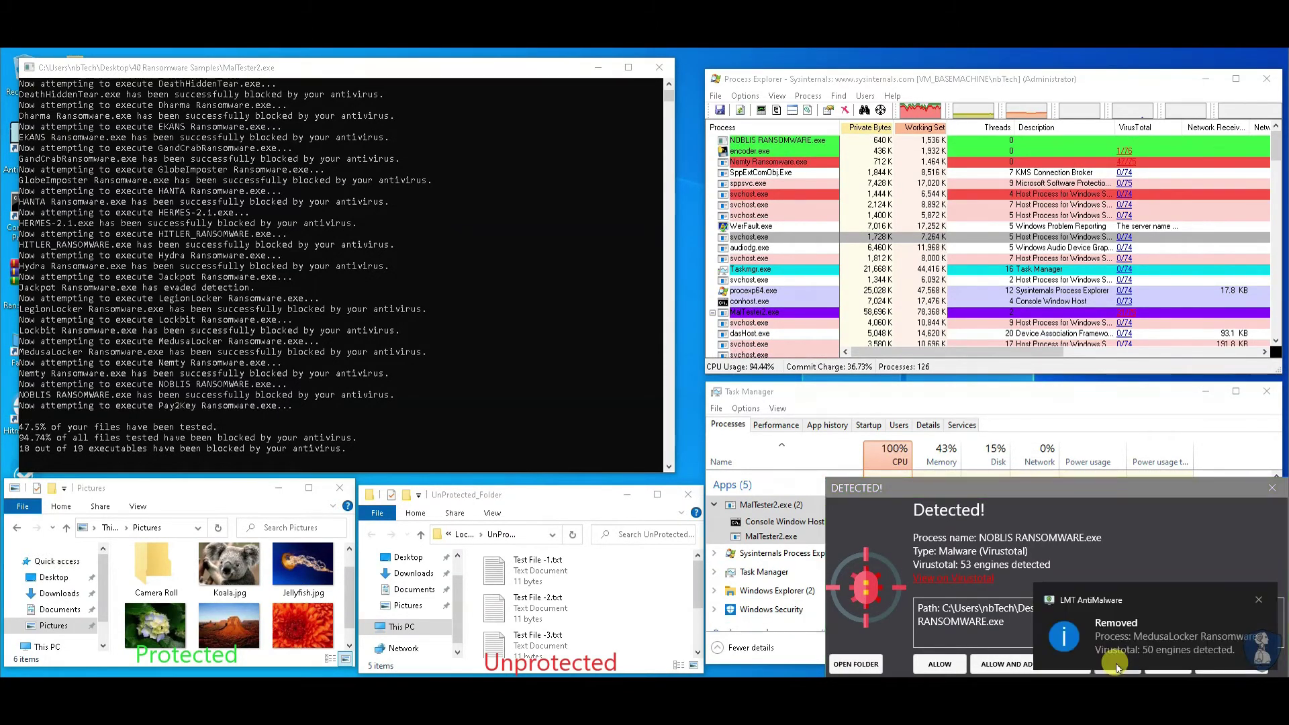
click(1117, 665)
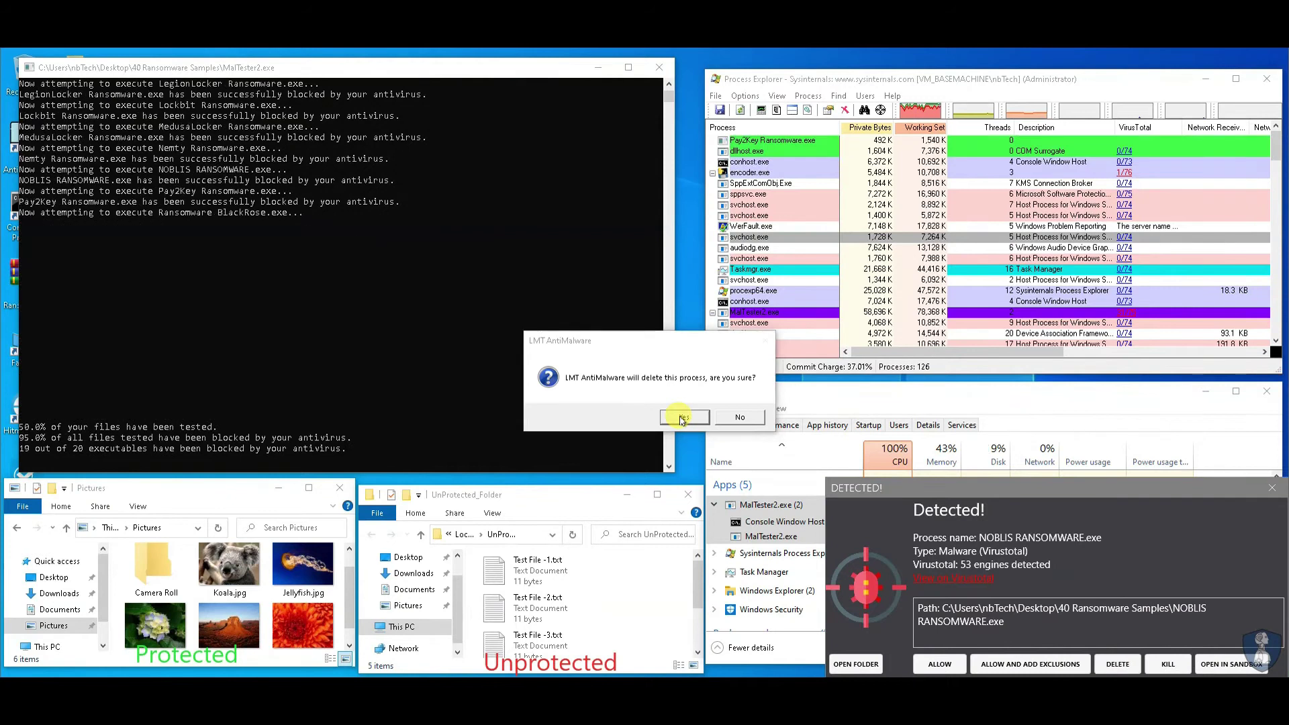
click(682, 418)
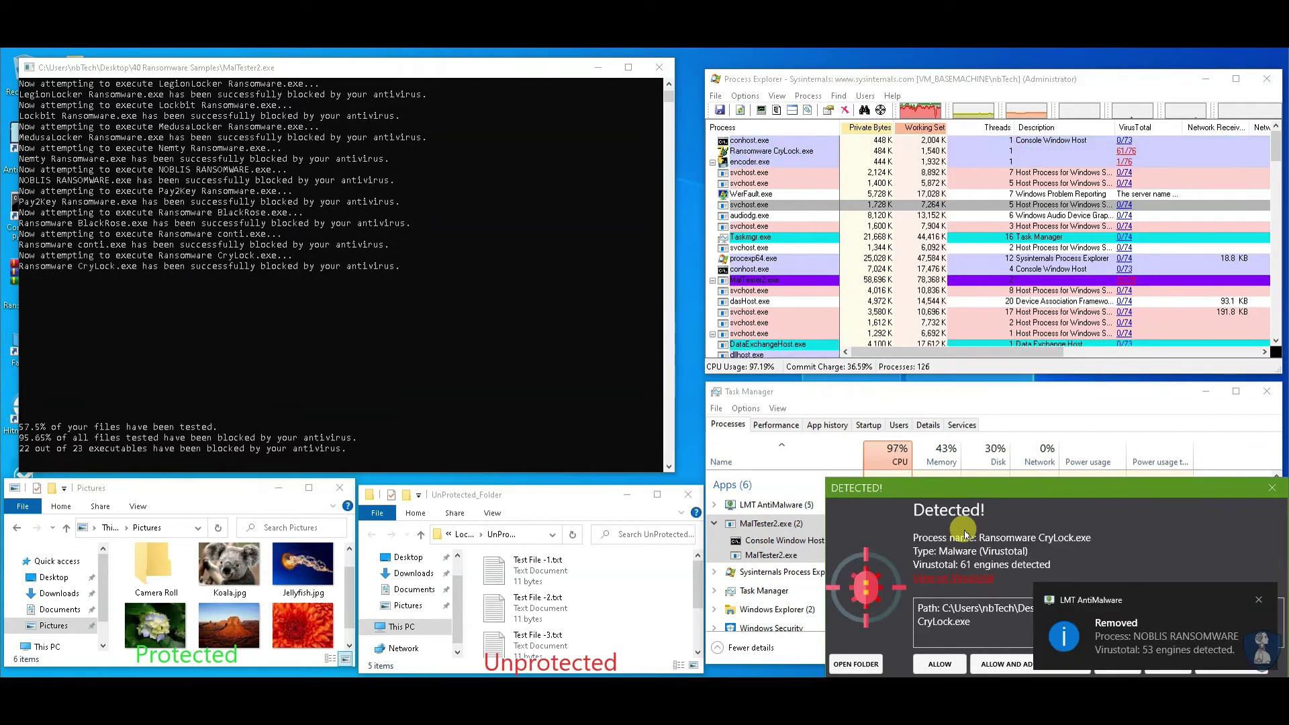
- Delete the following detections, including DemonWare and Zeppelin Ransomware, until 39 of 40 are blocked
click(1118, 669)
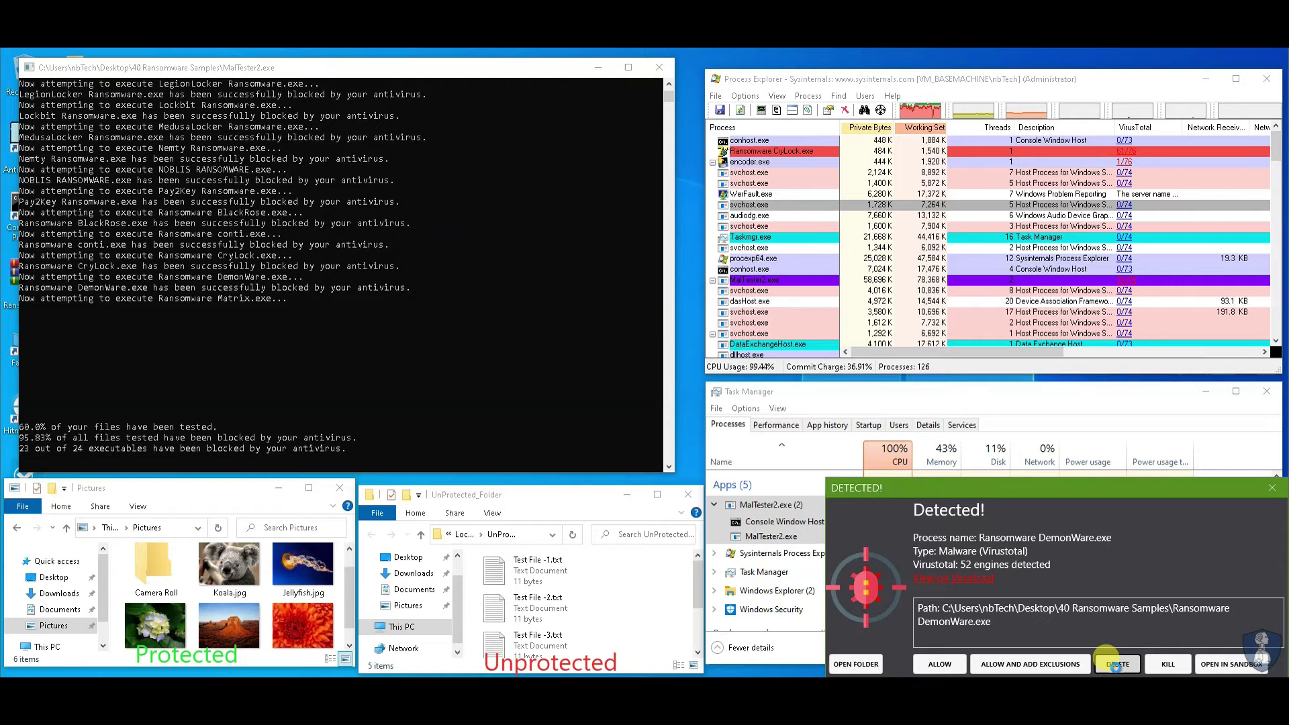
click(1115, 665)
click(685, 421)
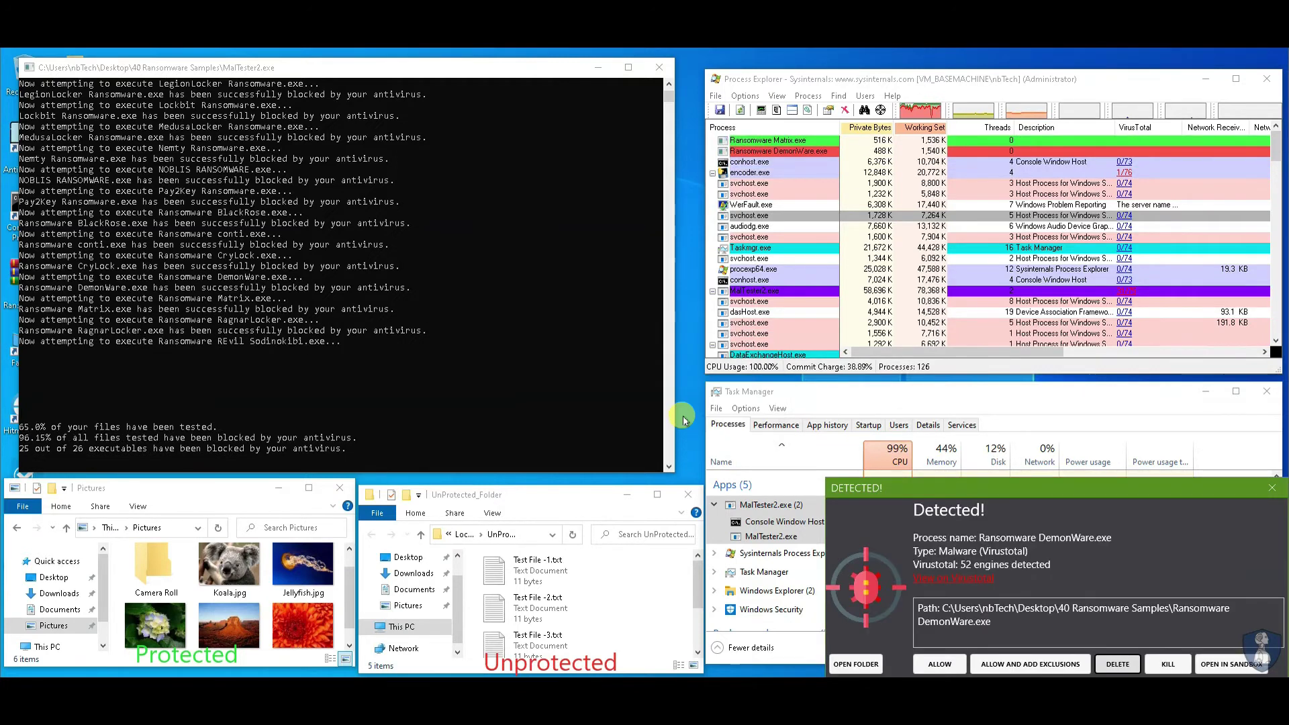
click(1115, 664)
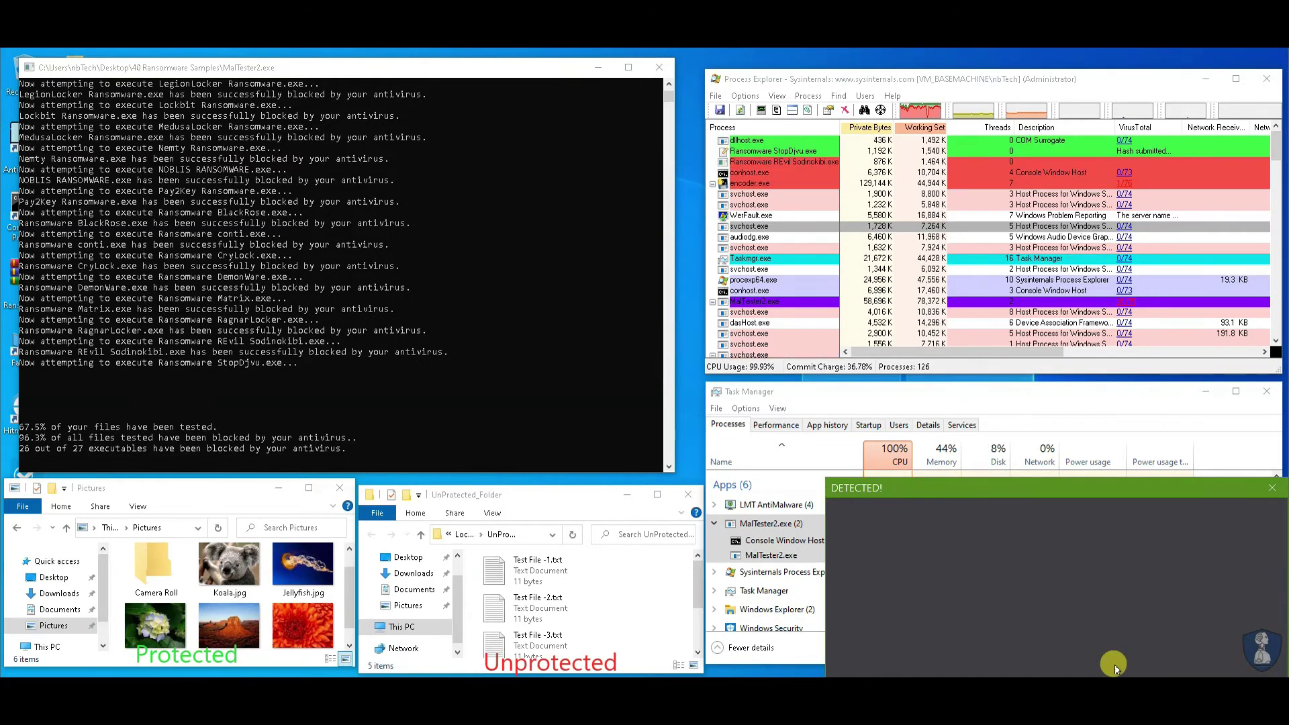
click(1106, 659)
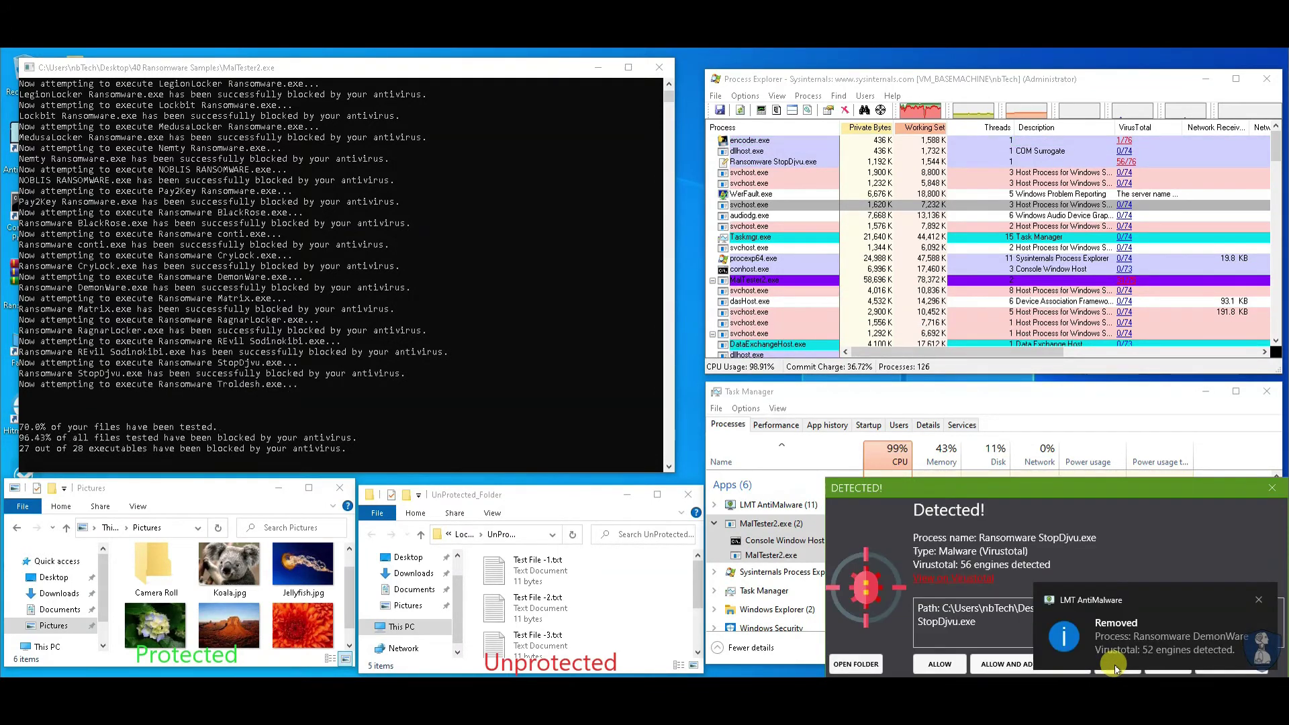
click(1117, 664)
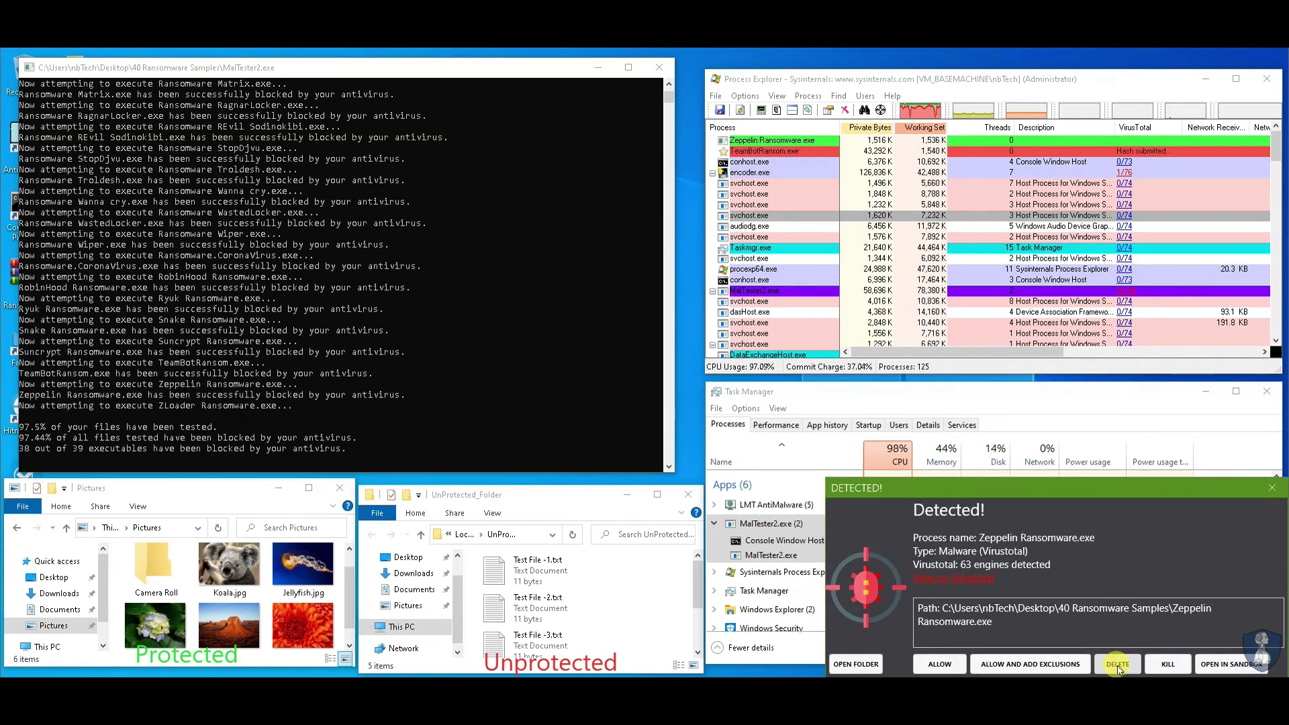
click(1119, 666)
click(676, 418)
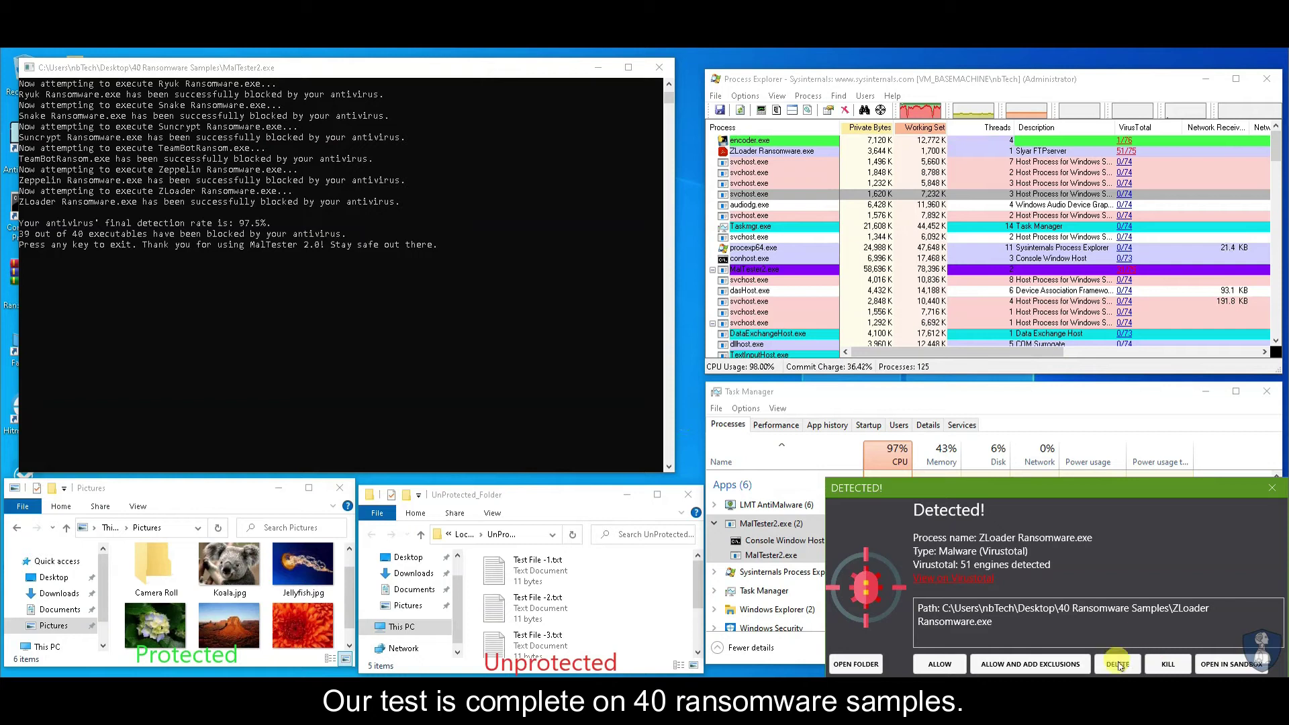
- Delete the ZLoader, StopDjvu and Snake Ransomware detections
click(1118, 664)
click(678, 419)
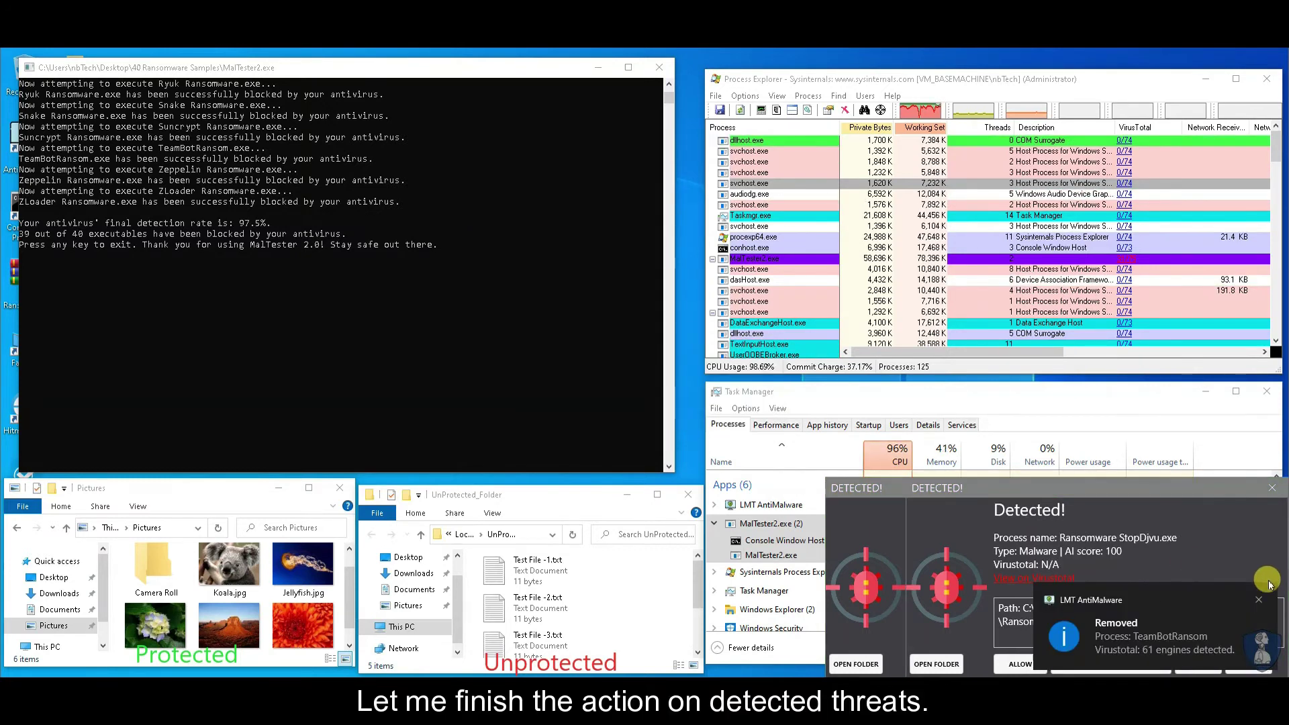
click(1199, 665)
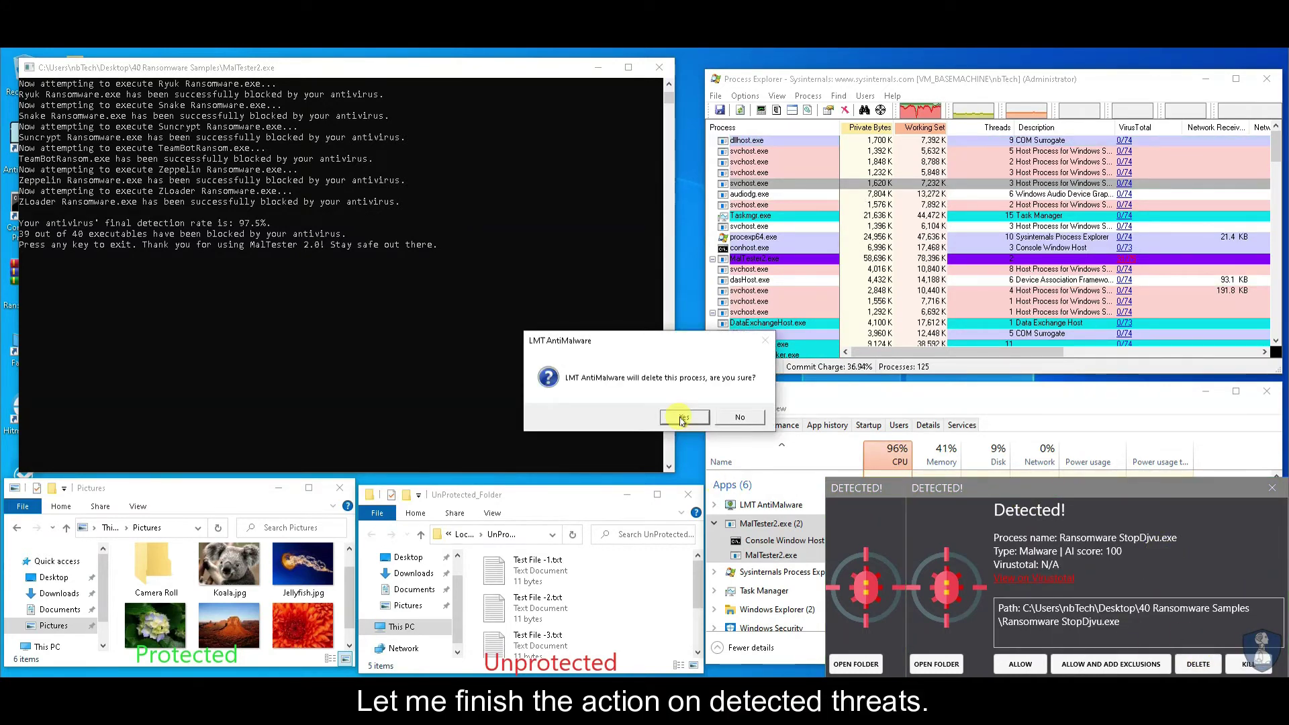
click(682, 417)
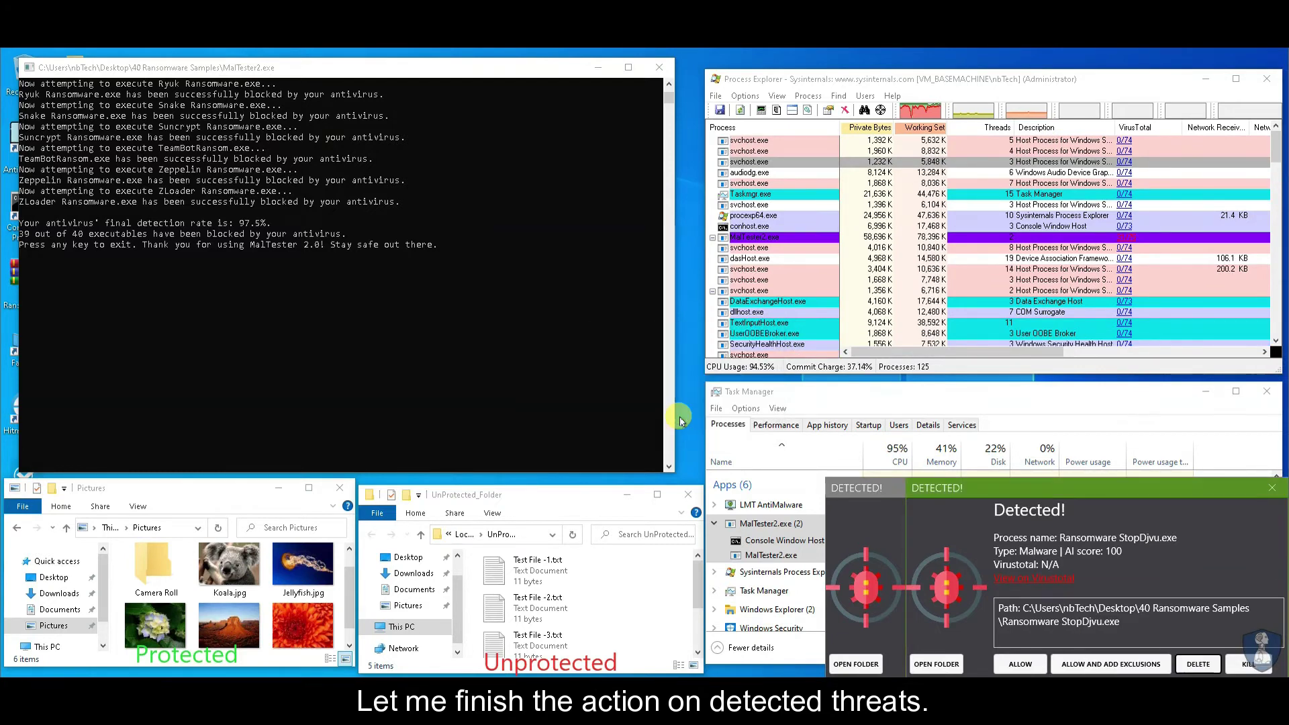
click(1120, 664)
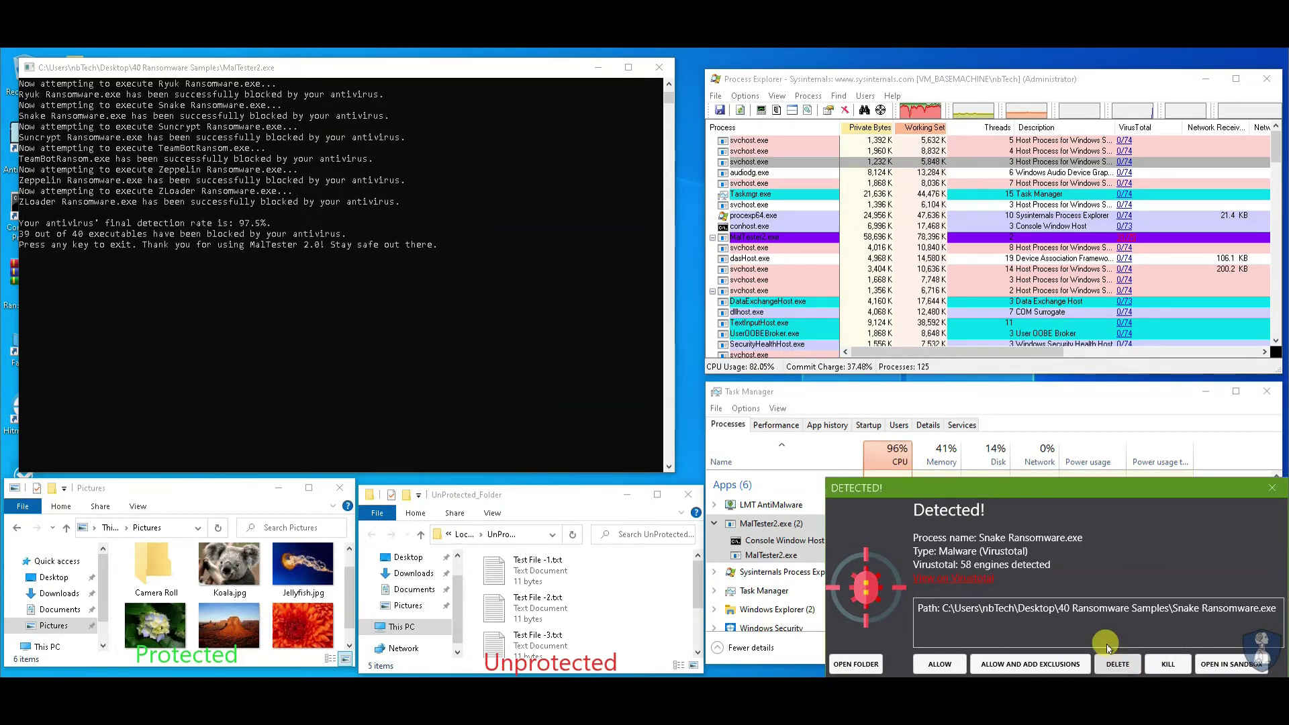
click(682, 417)
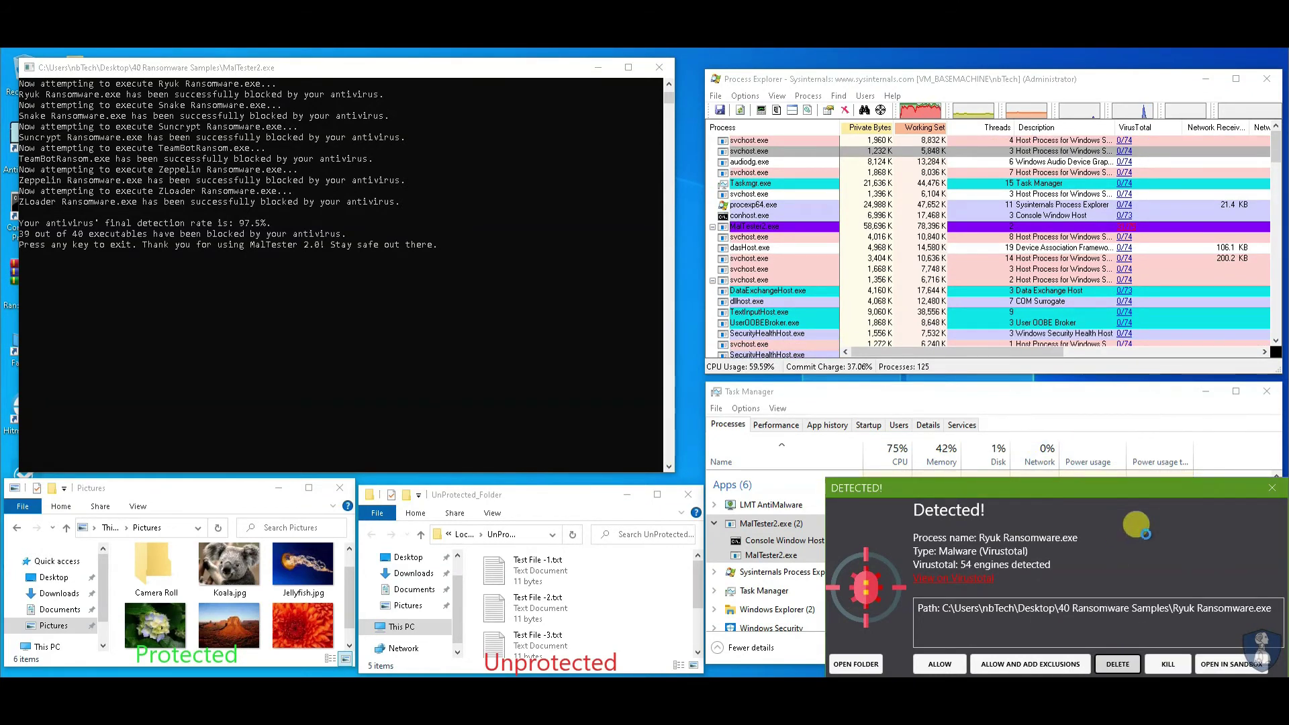
- Delete the Ryuk, RobinHood, CoronaVirus, Wiper, StopDjvu and Sodinokibi detections
click(1135, 663)
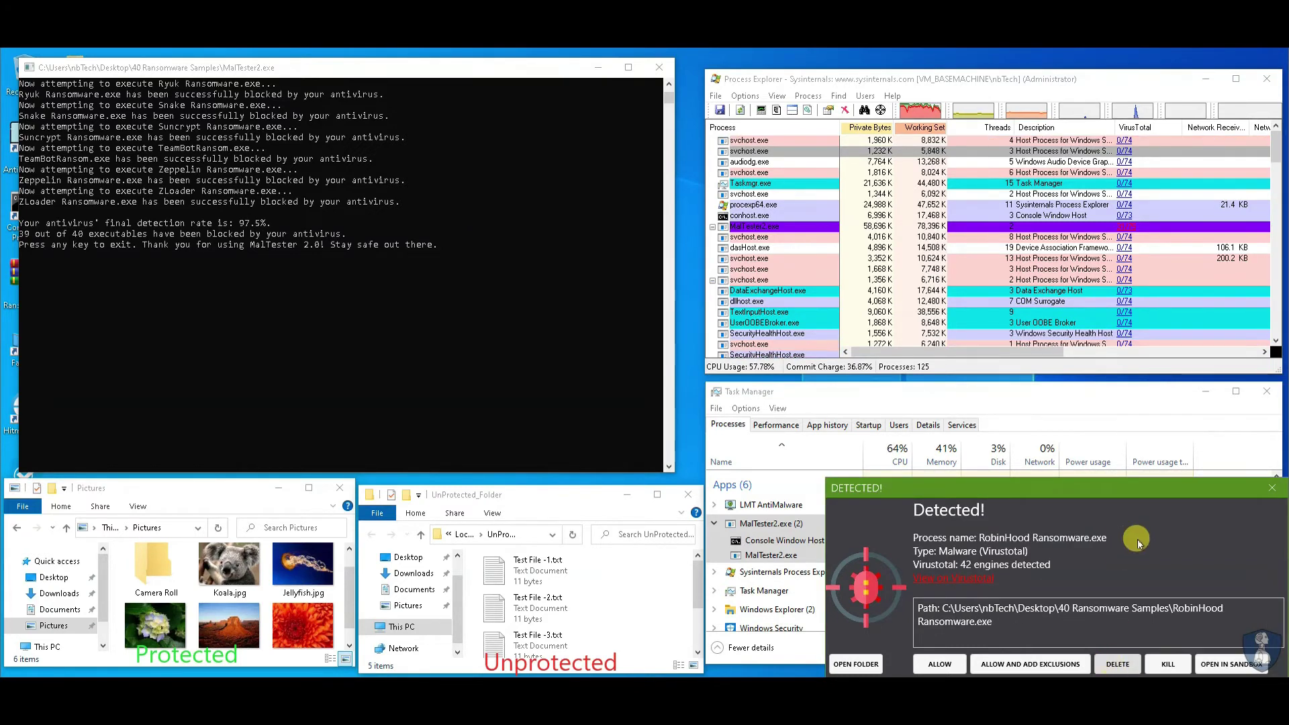
click(1105, 661)
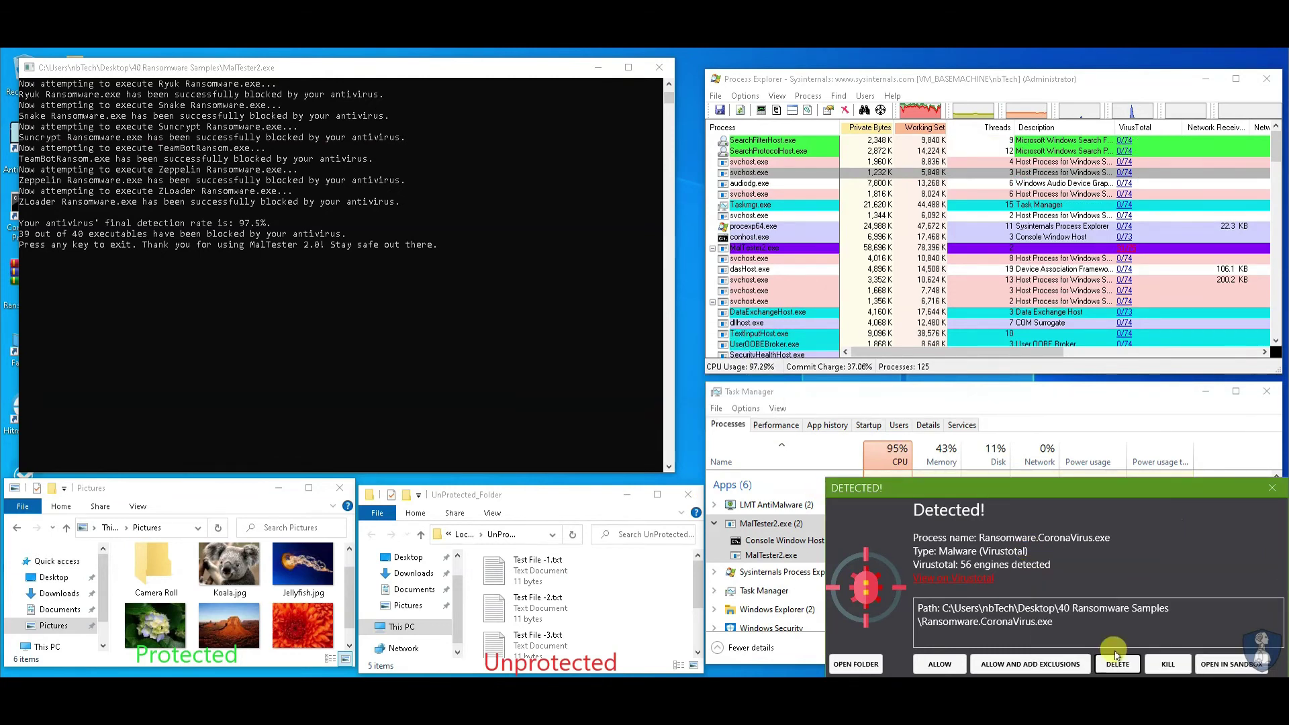
click(1116, 659)
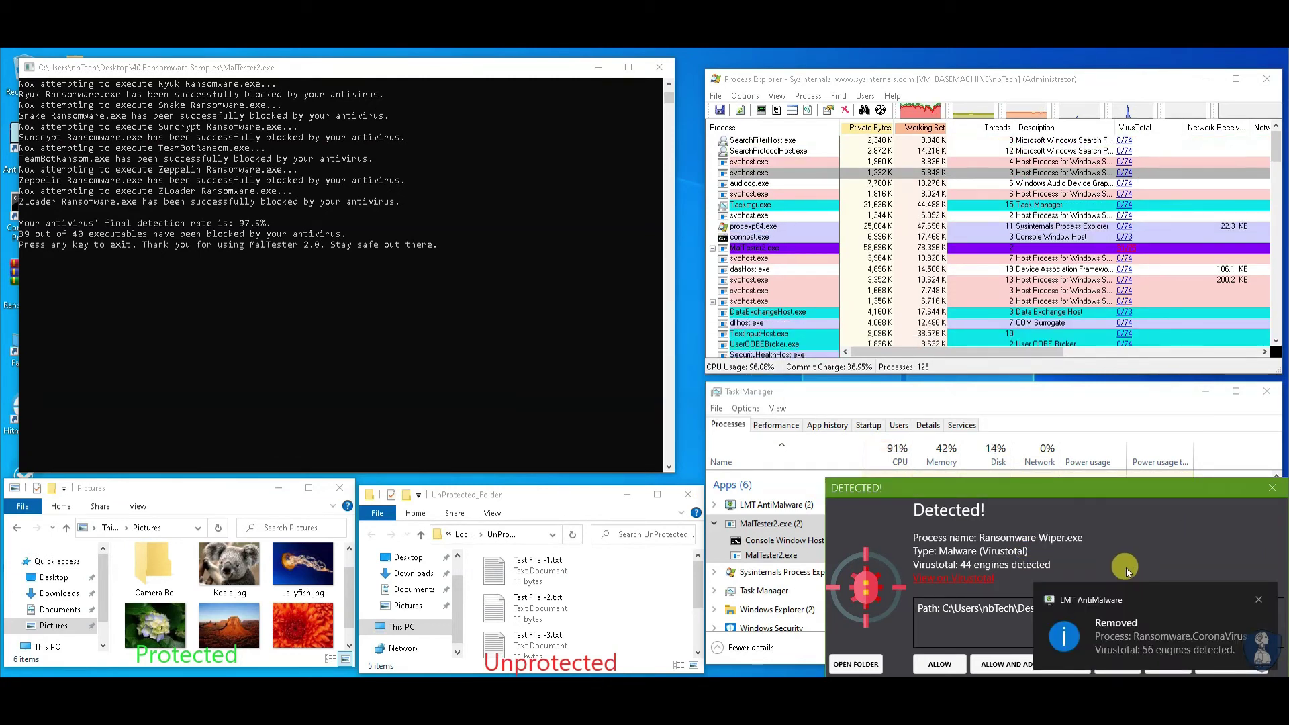
click(1115, 664)
click(693, 418)
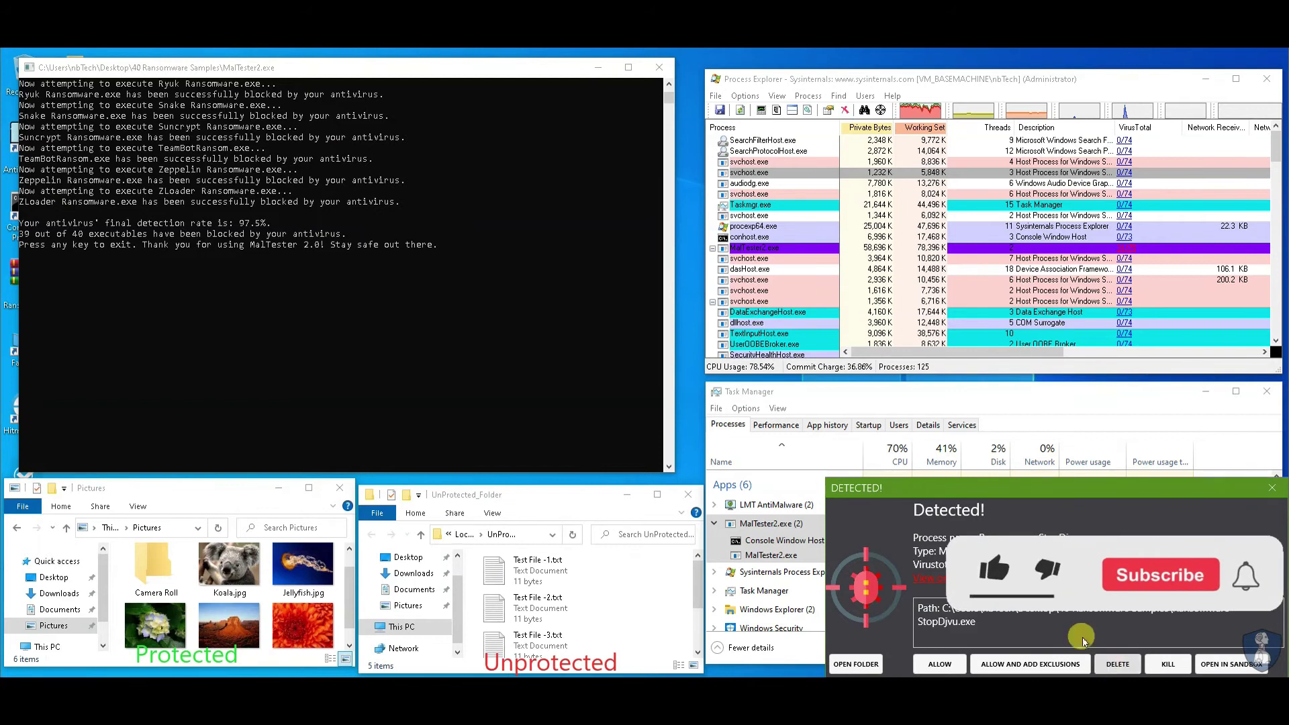
click(1117, 663)
click(684, 417)
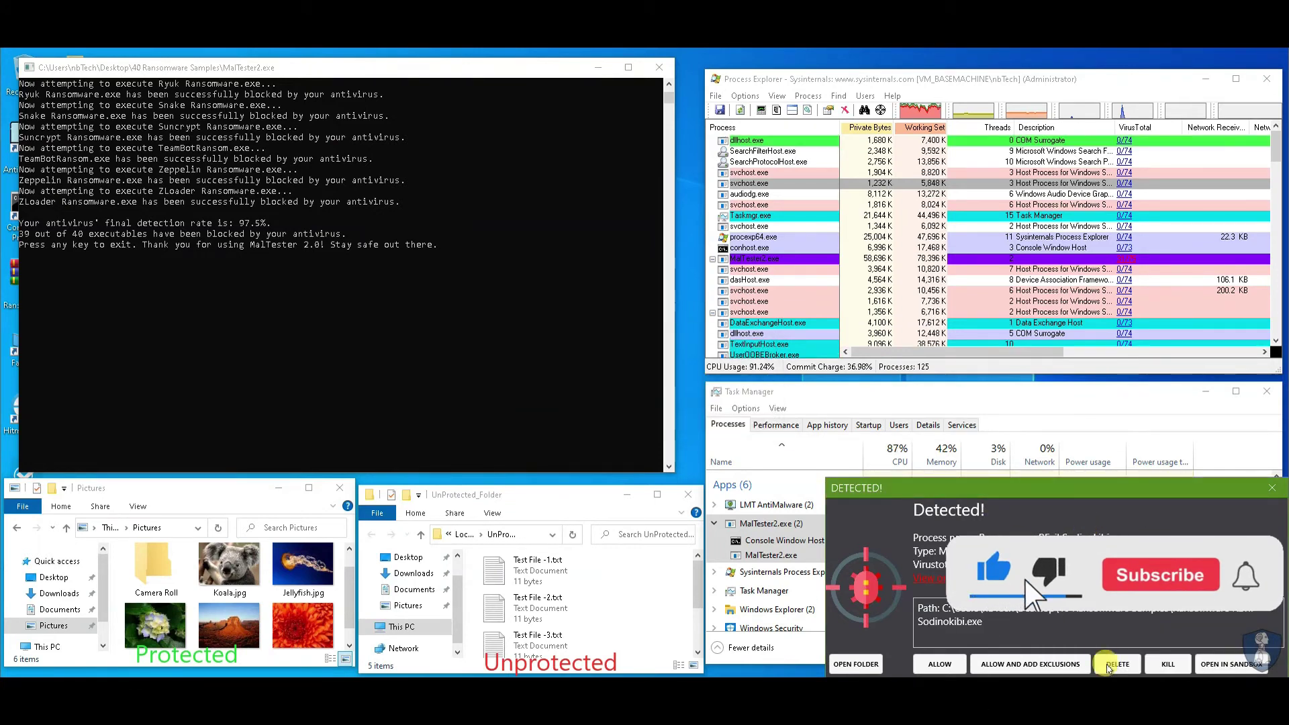
click(1117, 664)
click(684, 414)
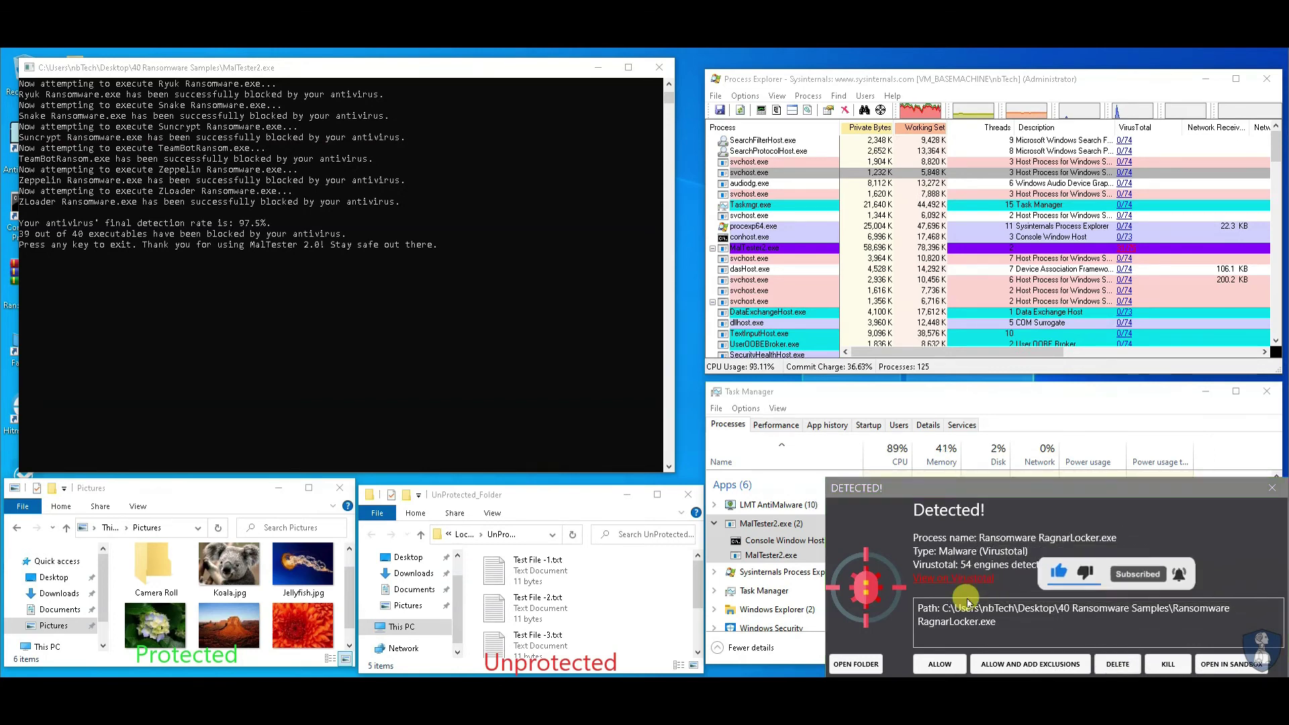
- Delete the final RagnarLocker, Ransomware Matrix and CryLock detections
click(684, 416)
click(1117, 666)
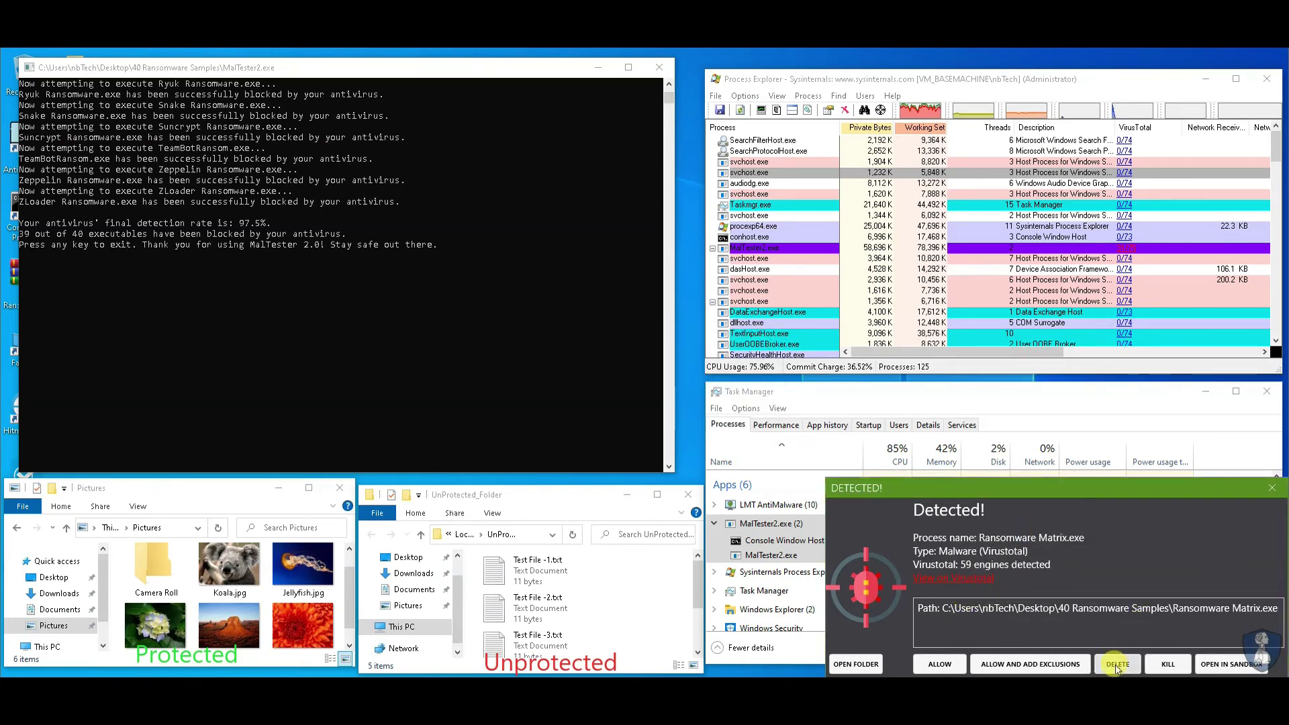
click(683, 417)
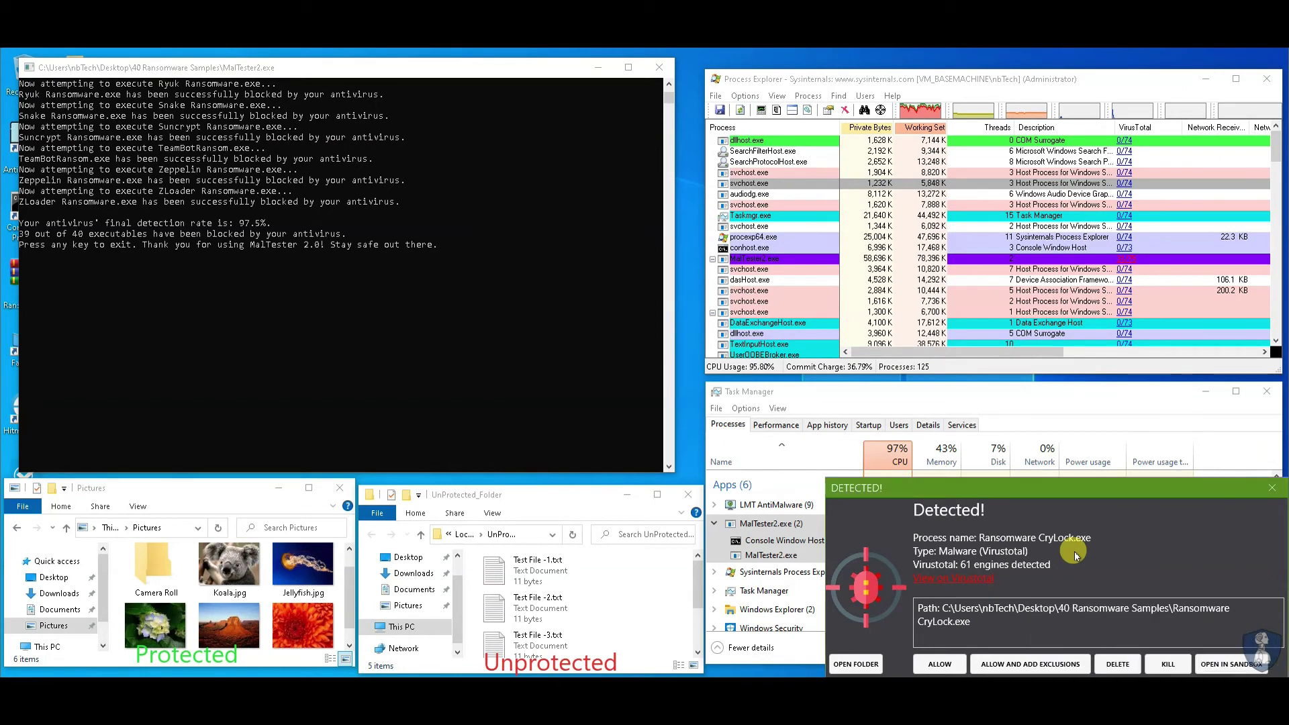
key(Return)
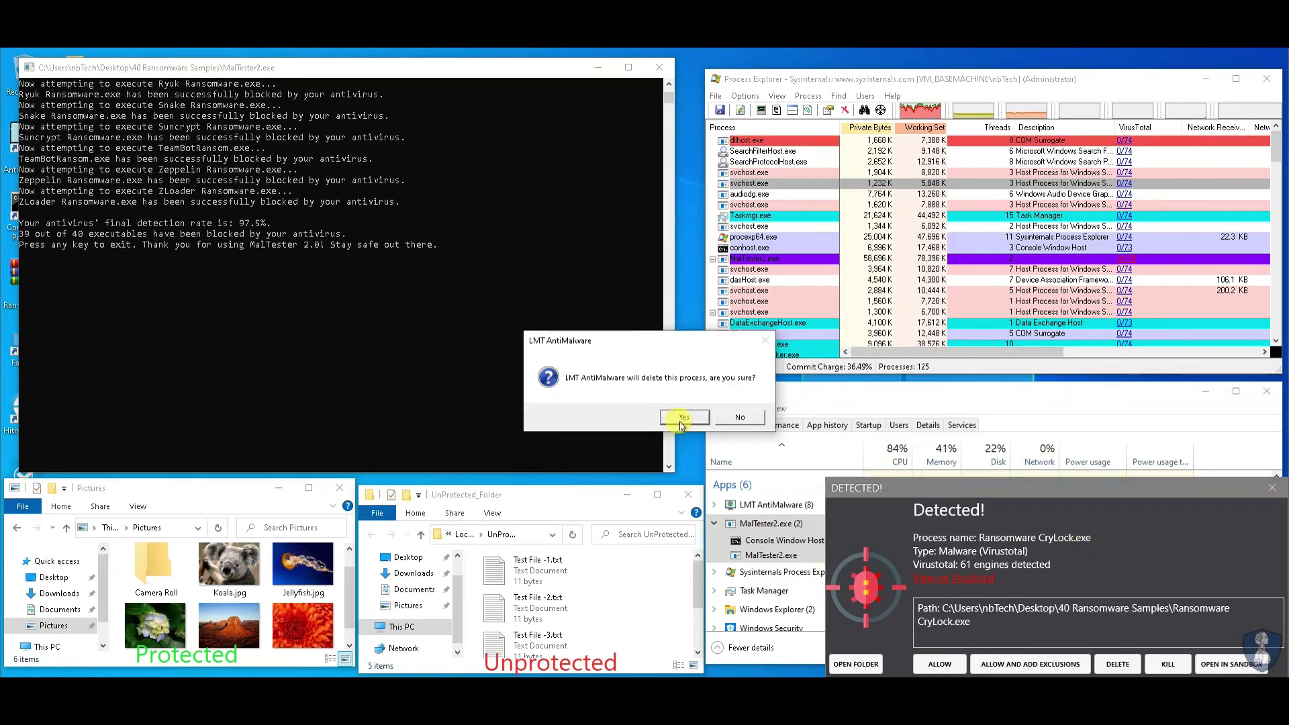
key(Return)
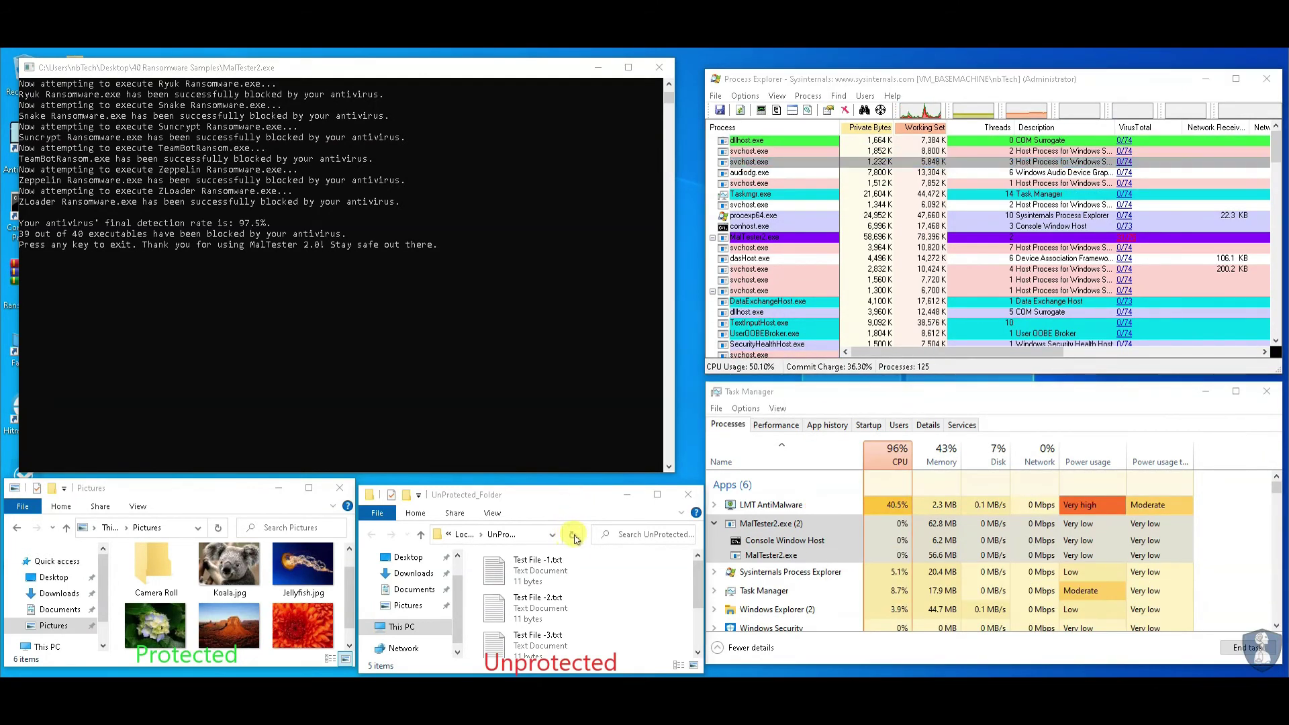
- Review the 39 out of 40 result in the MalTester console, then close it
click(317, 70)
drag(20, 233, 90, 231)
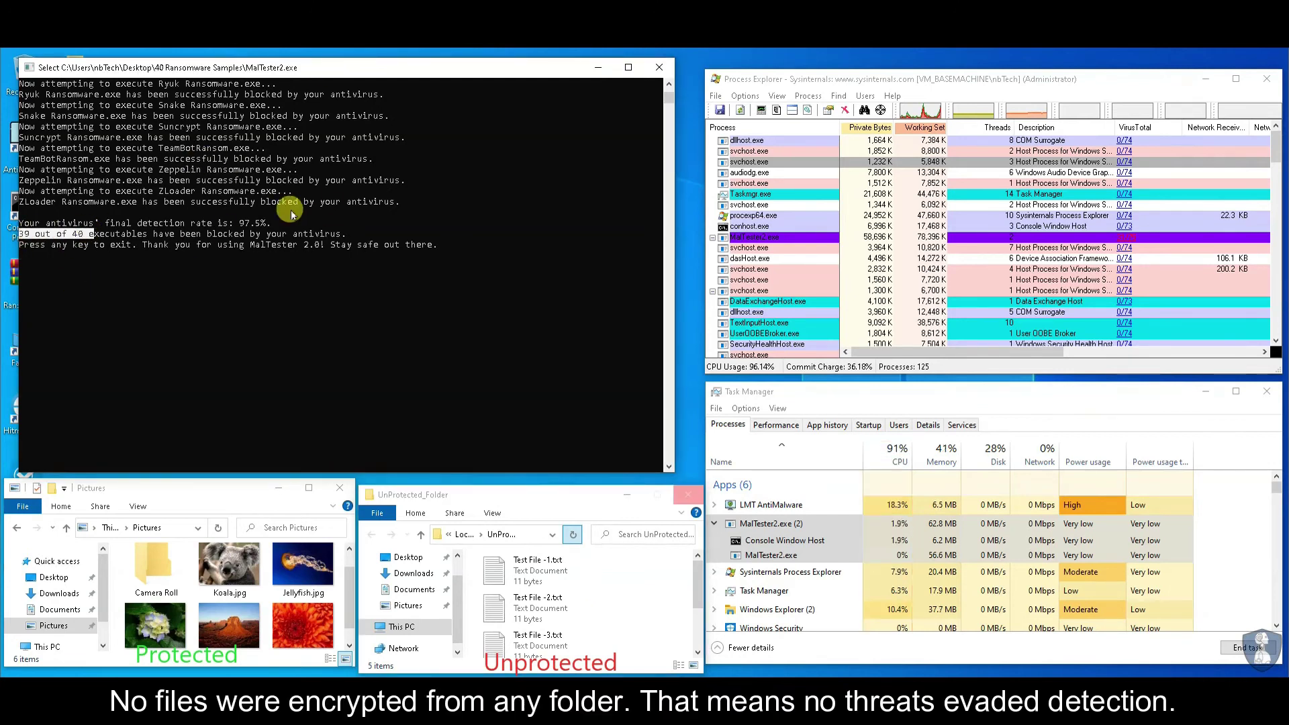
scroll(291, 211, up, 3)
scroll(288, 208, up, 15)
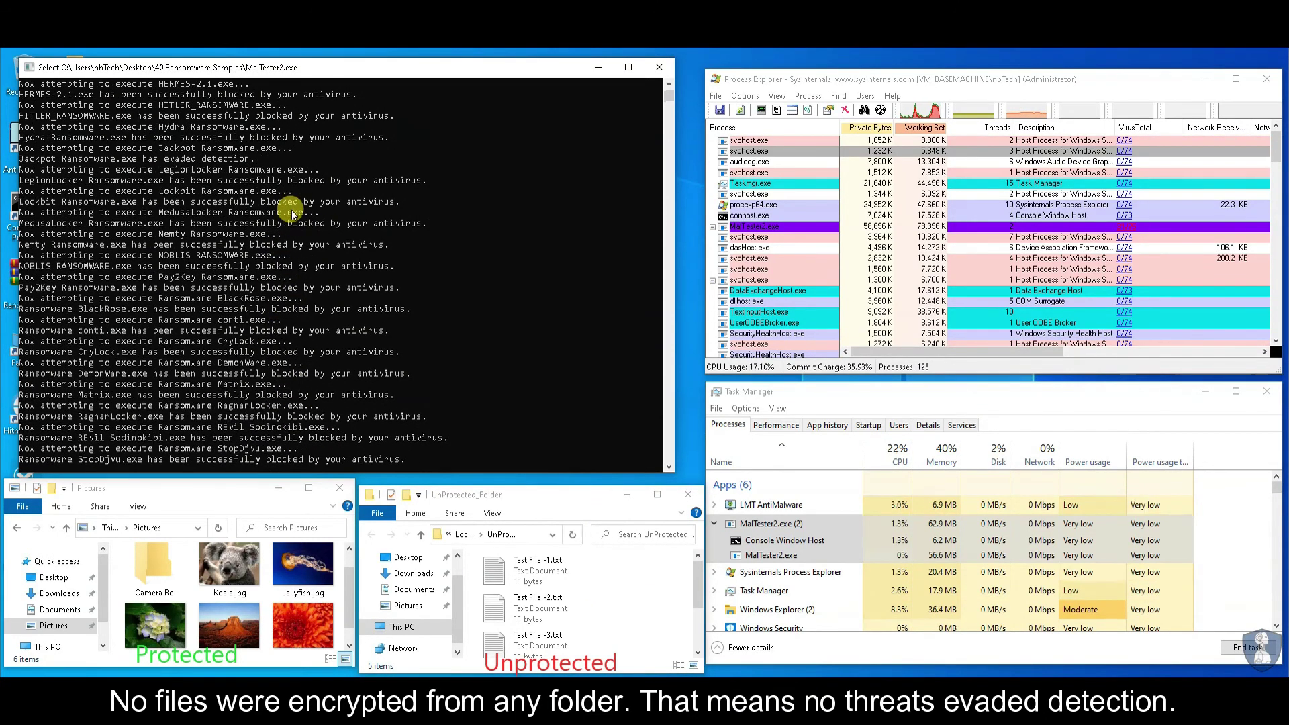
drag(163, 160, 214, 165)
scroll(287, 302, down, 18)
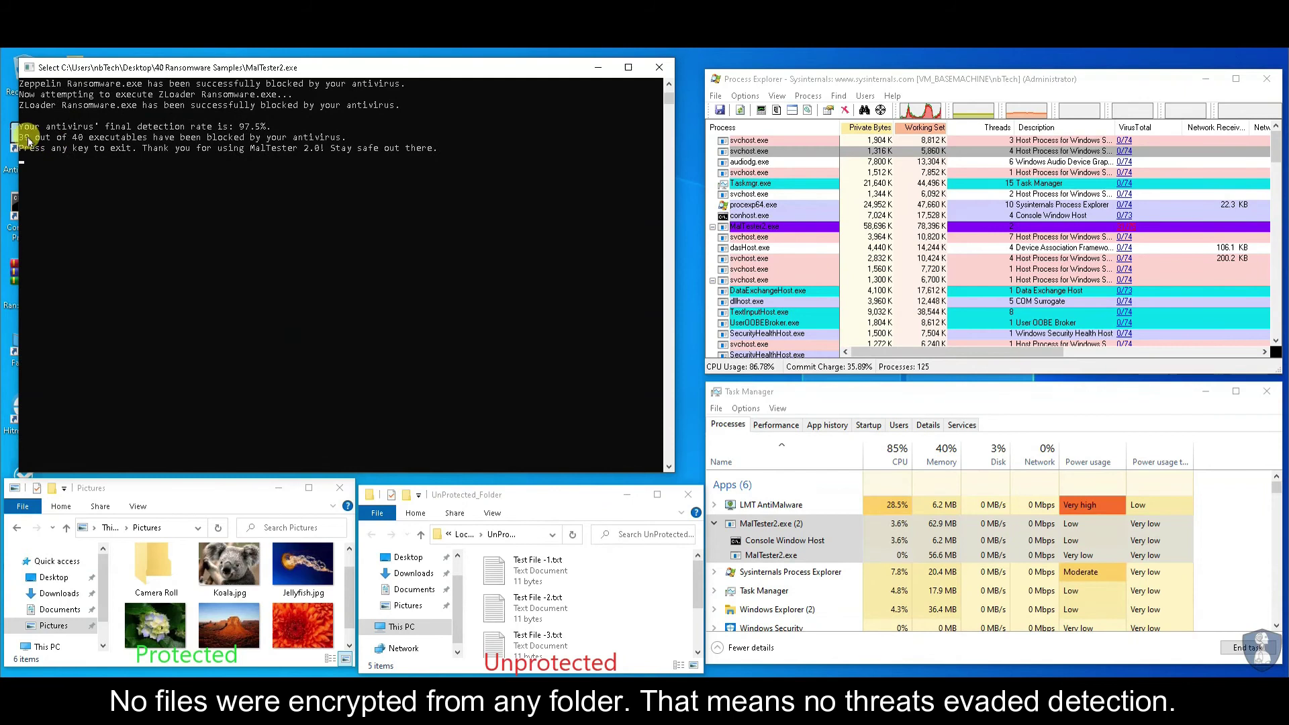
key(Return)
- Enlarge and refresh the UnProtected_Folder window to list its five text files
drag(538, 498, 497, 230)
drag(610, 406, 611, 523)
click(533, 267)
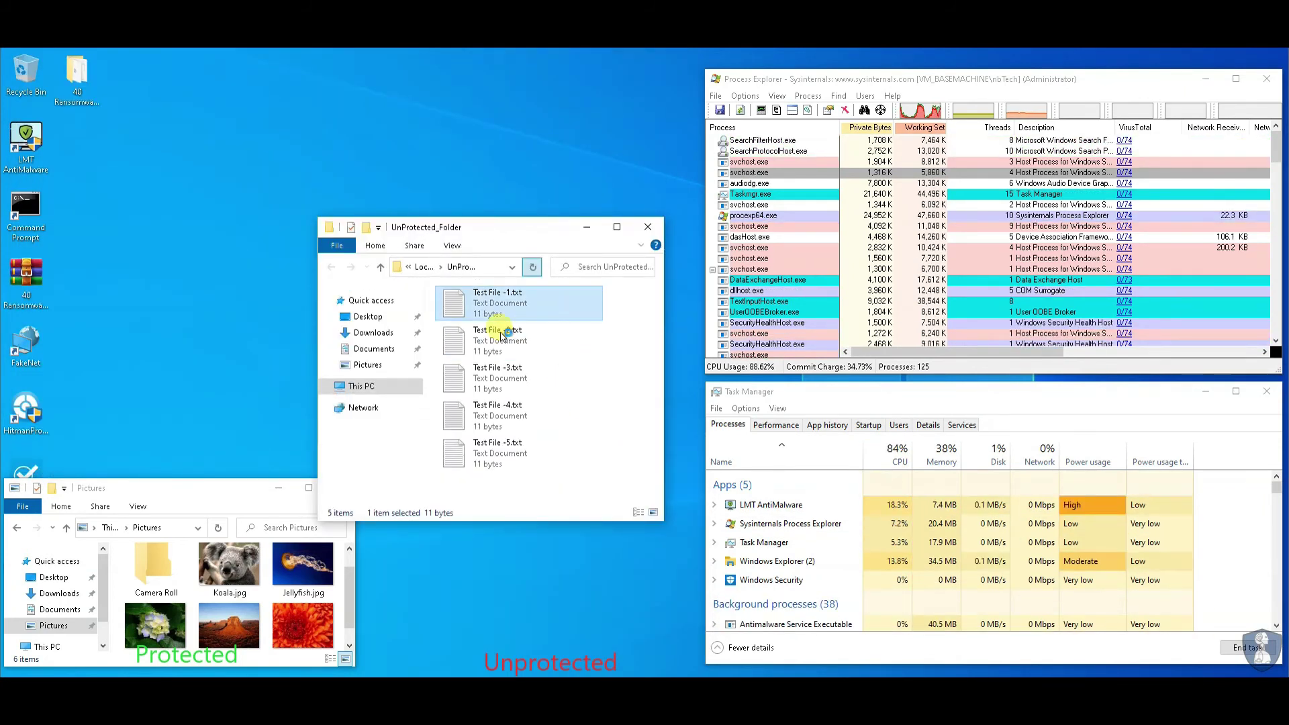
- Close Process Explorer and Task Manager, select Test File -2.txt and center the folder window
click(502, 335)
click(1266, 79)
click(1267, 390)
drag(491, 222, 581, 144)
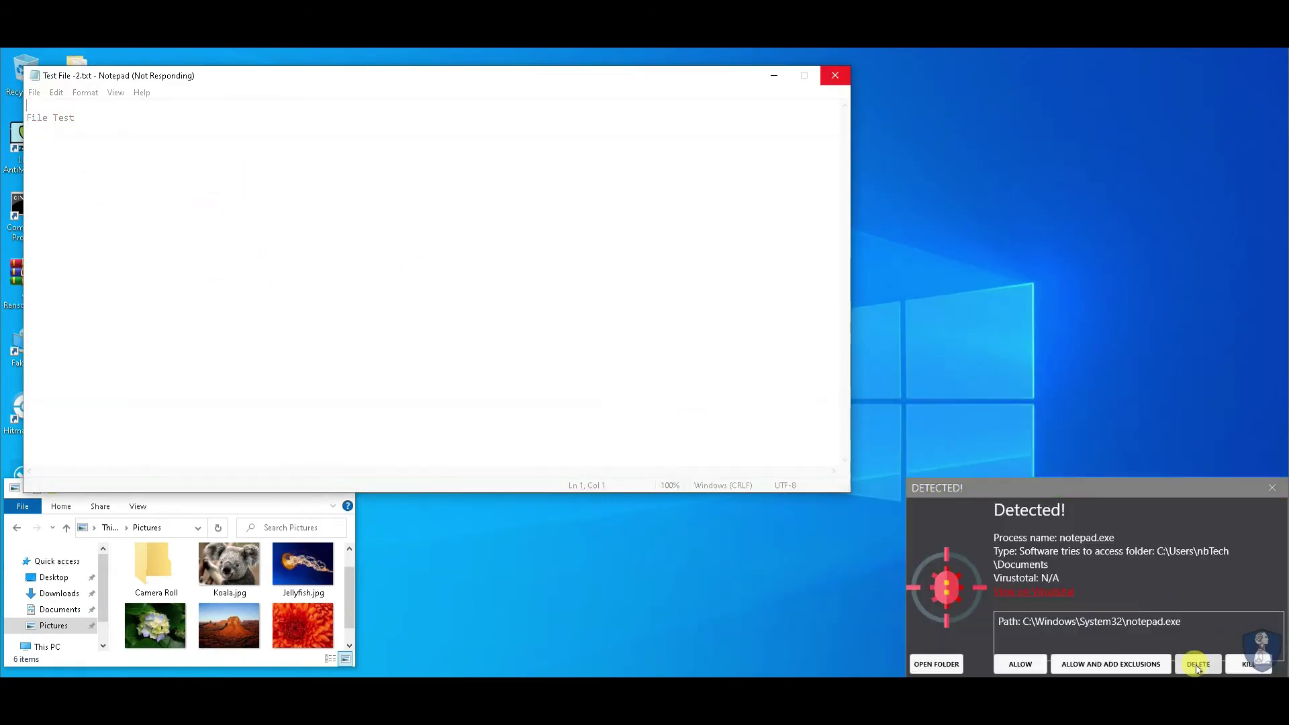
- Allow Notepad with an exclusion in LMT AntiMalware, then check and close Test File -2 and Test File -4
click(1091, 668)
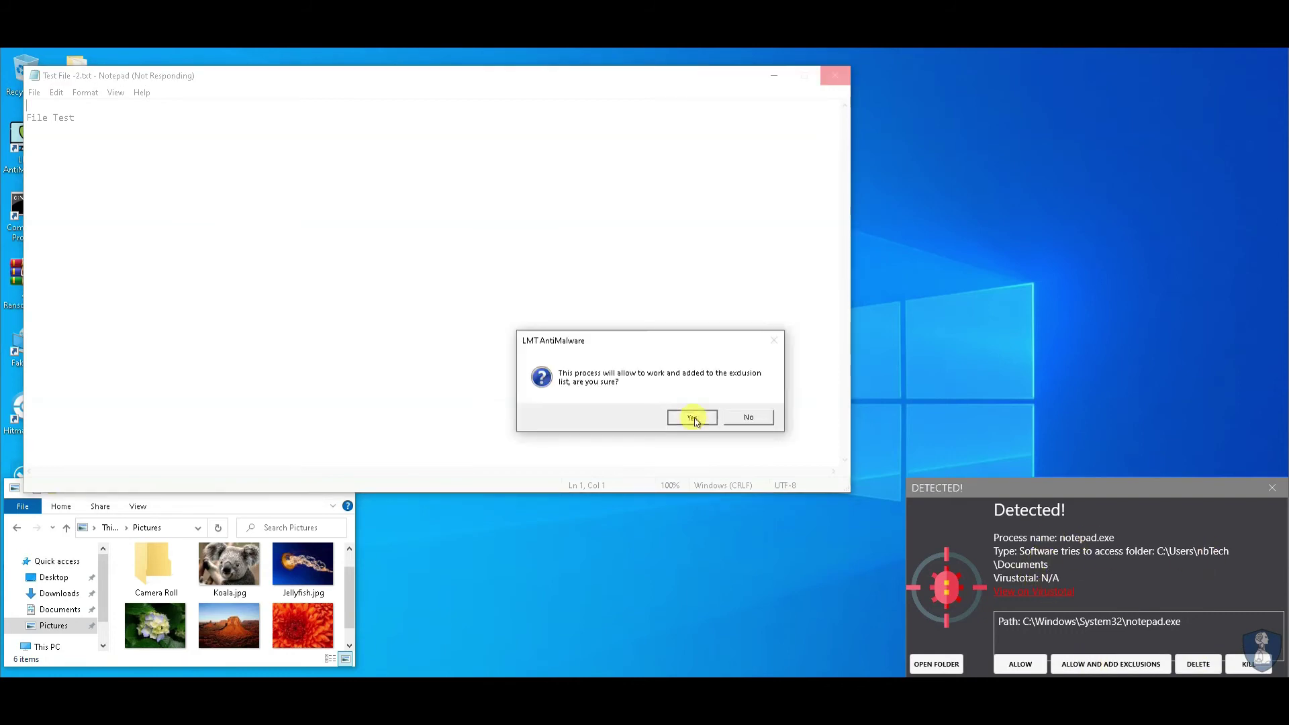
click(691, 417)
click(835, 76)
double_click(591, 334)
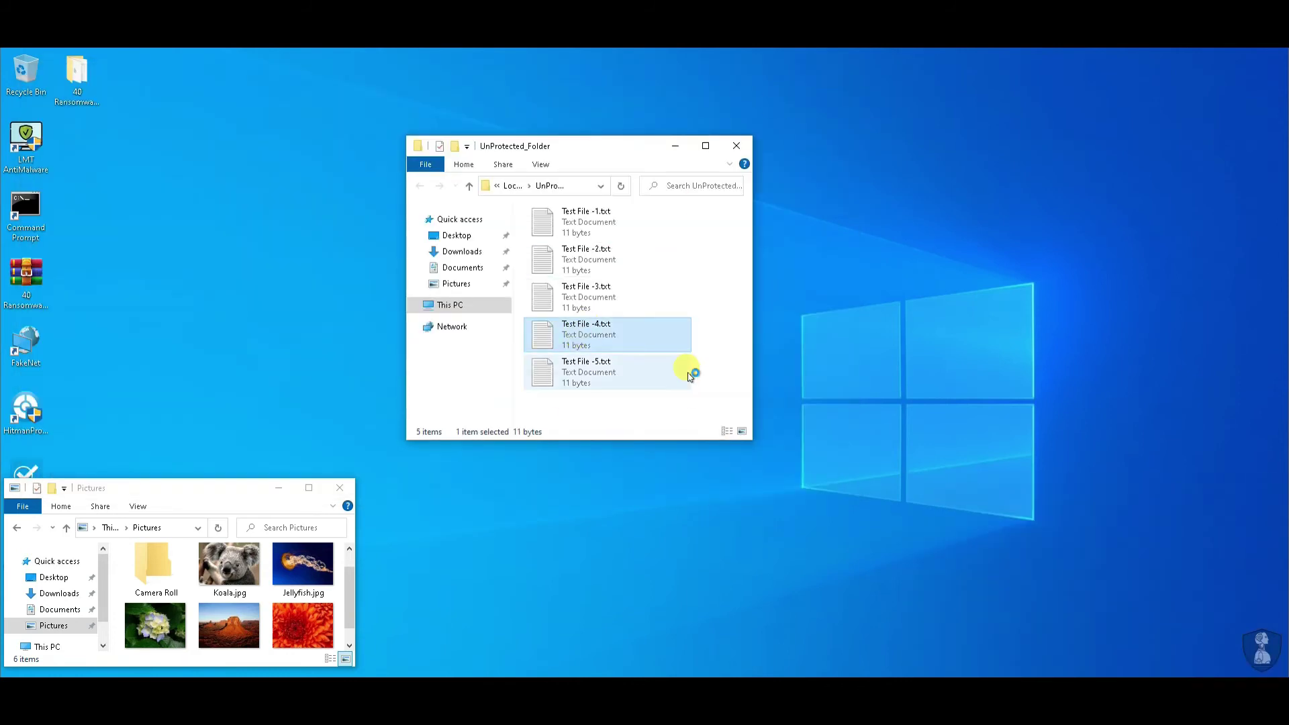
click(834, 76)
- Close the UnProtected_Folder window, then center and enlarge the Pictures window
click(737, 147)
drag(203, 485, 508, 233)
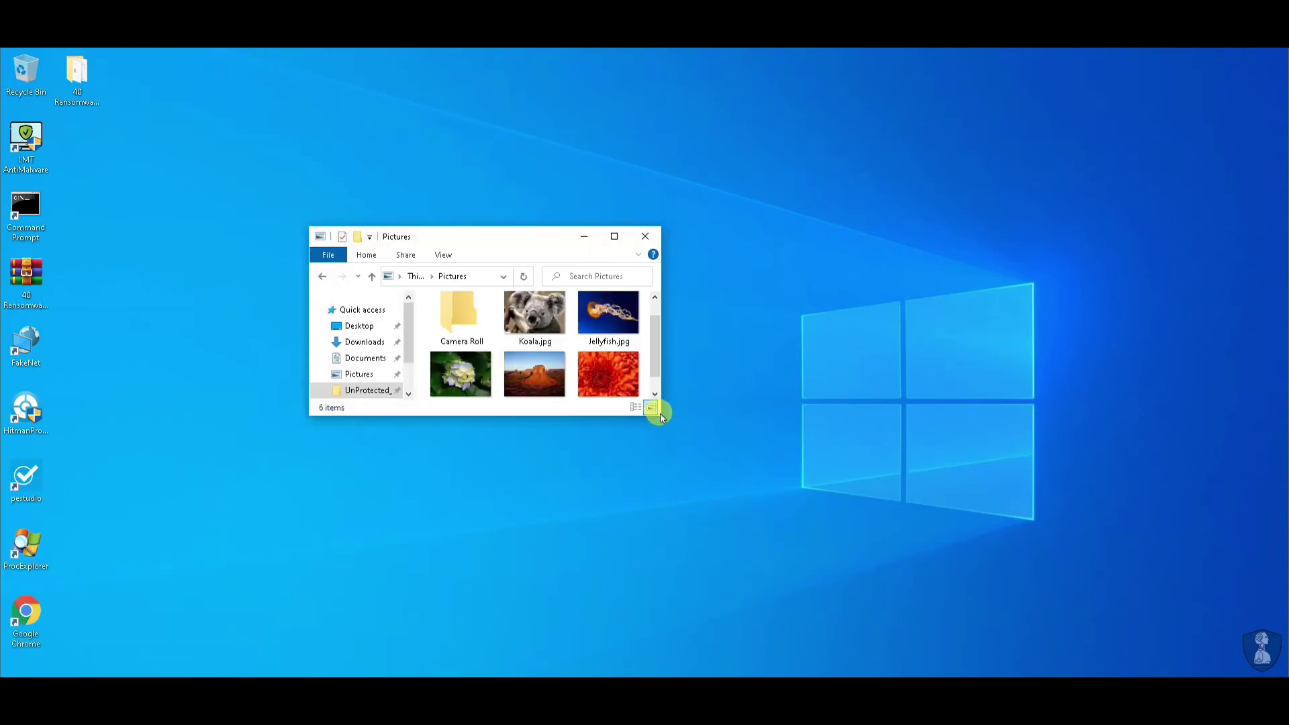
drag(659, 415, 882, 600)
- Check and close a text file in Documents, close Documents, then open 40 Ransomware Samples
click(365, 358)
double_click(564, 347)
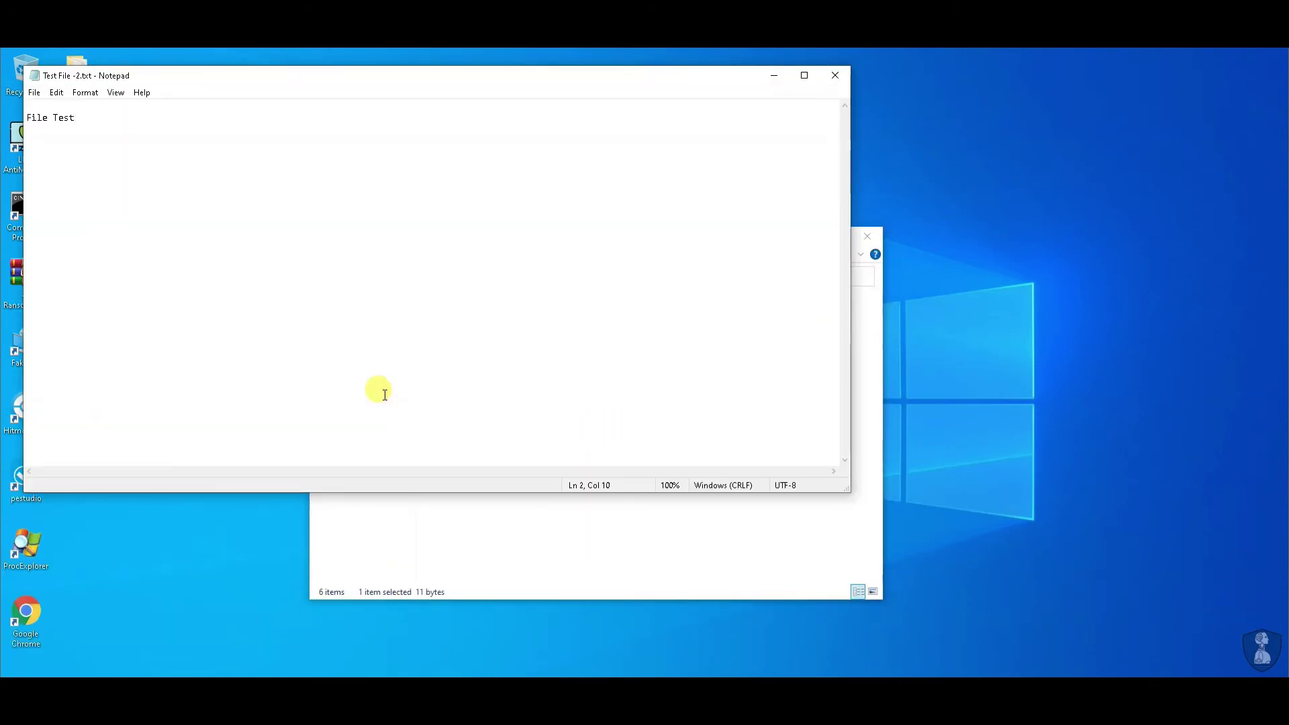
click(835, 75)
click(867, 236)
key(Return)
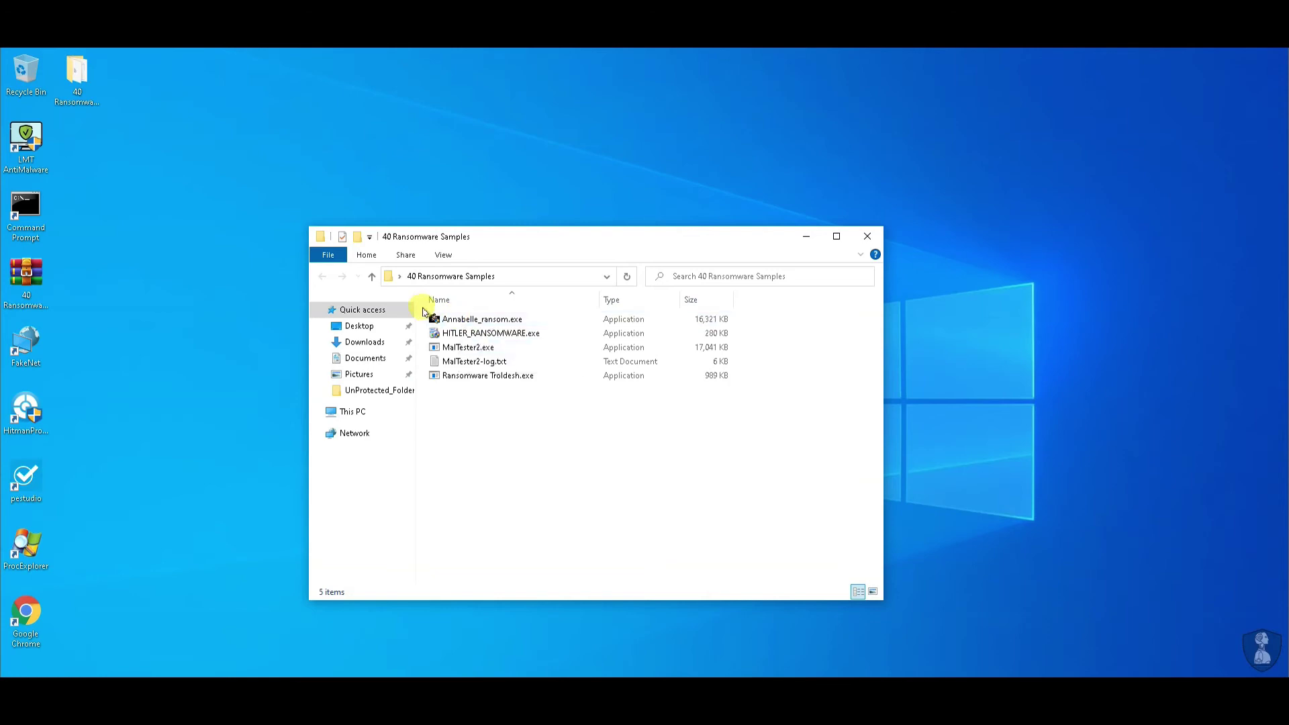
- Delete MalTester2.exe and its log from the 40 Ransomware Samples folder
click(463, 361)
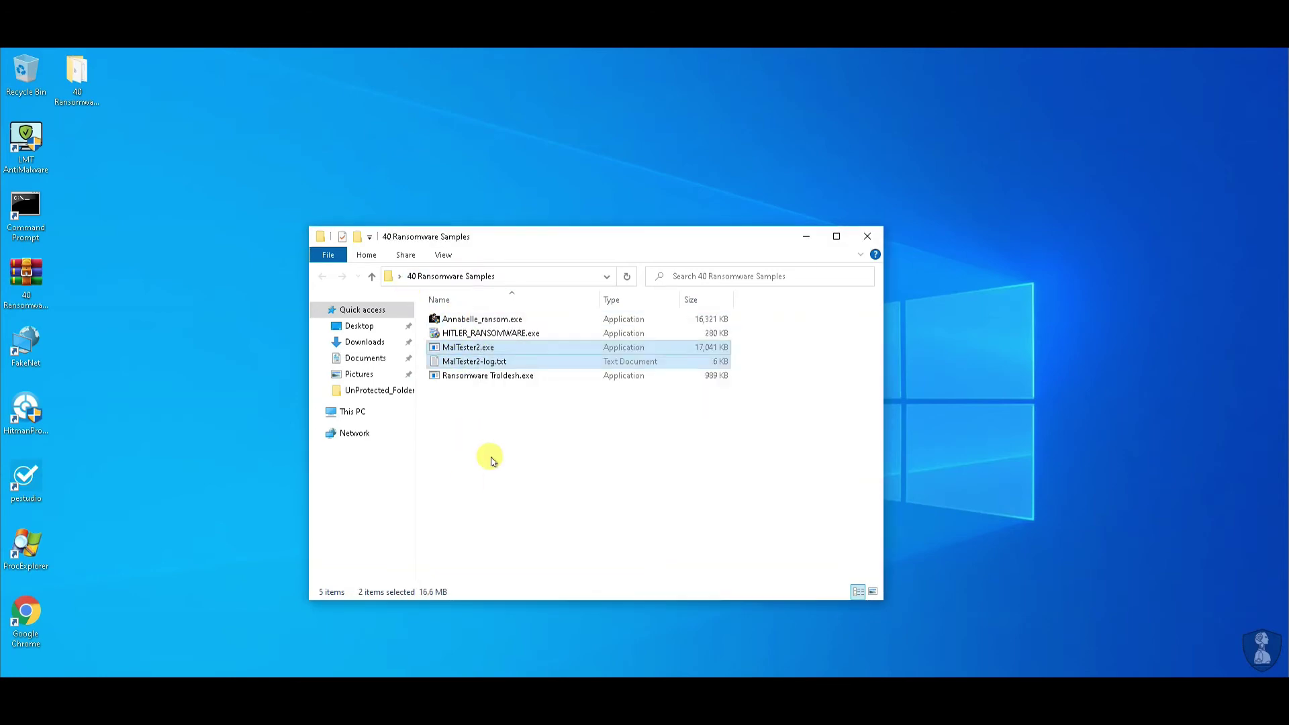
key(Delete)
click(61, 66)
right_click(68, 68)
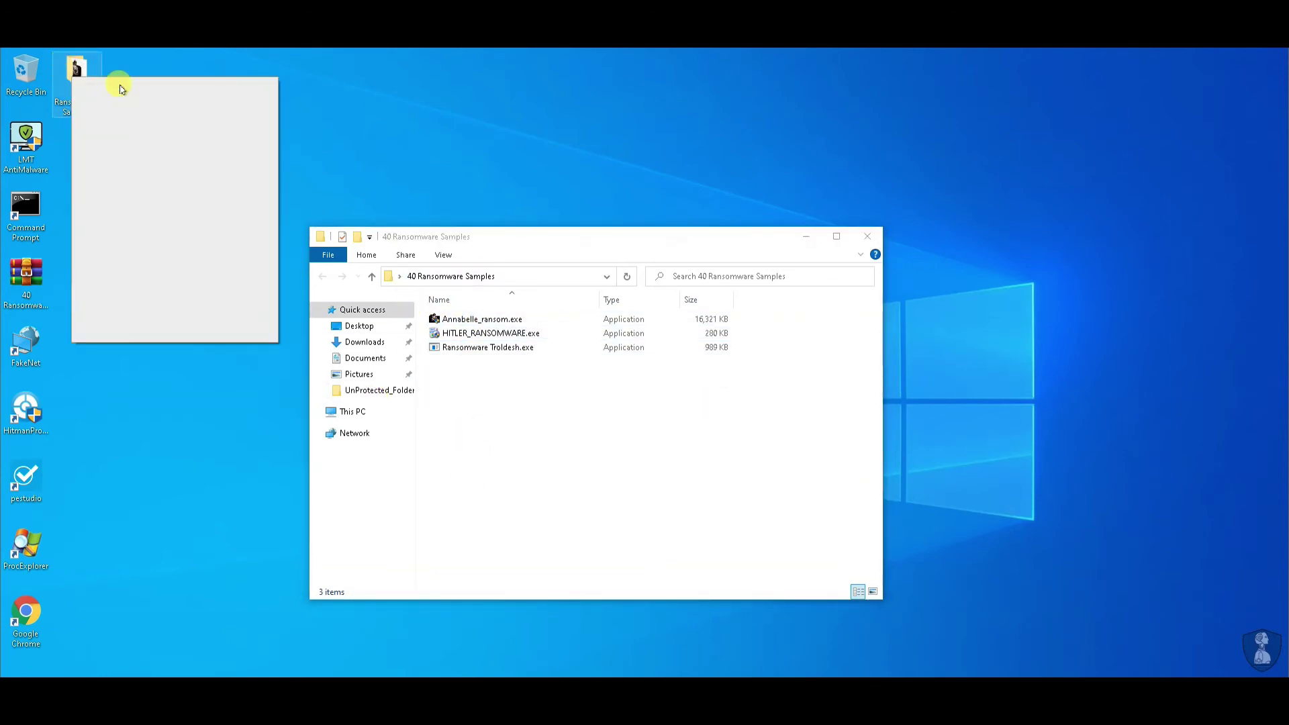
click(496, 127)
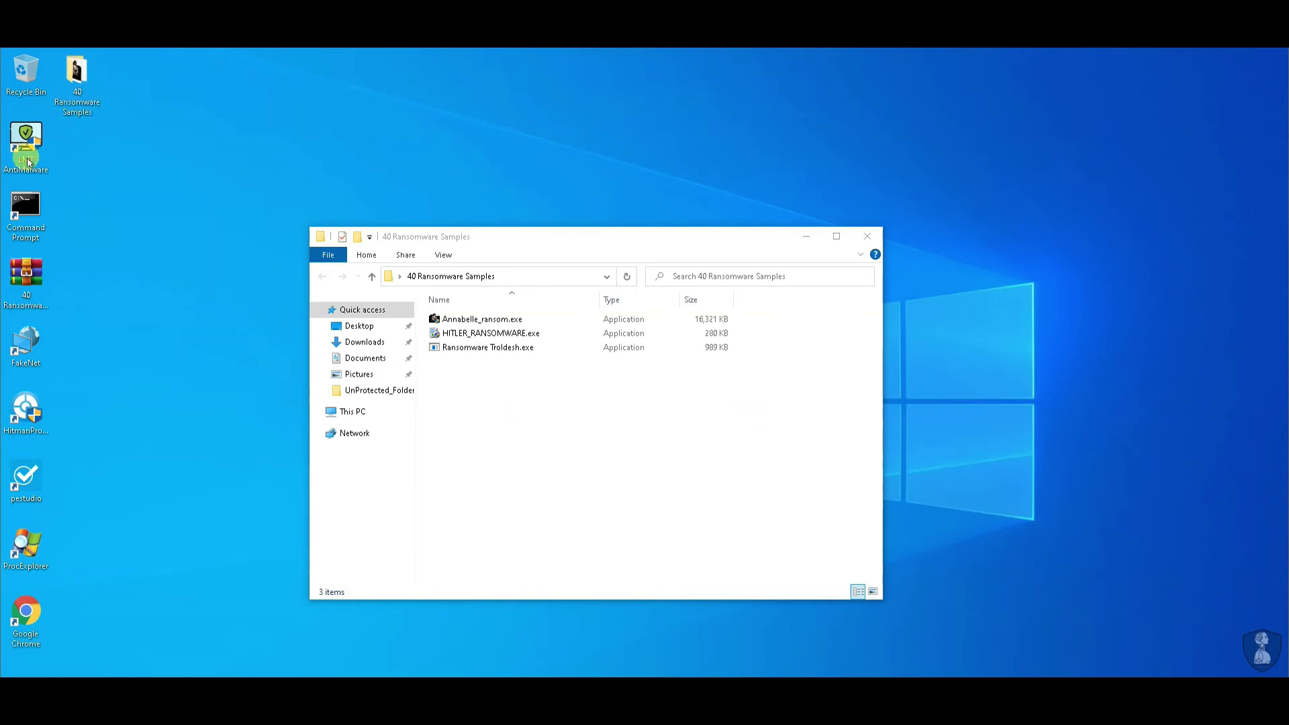
click(506, 458)
- Run Annabelle_ransom.exe and delete it from LMT's Detected popup, dismissing the access error
double_click(467, 320)
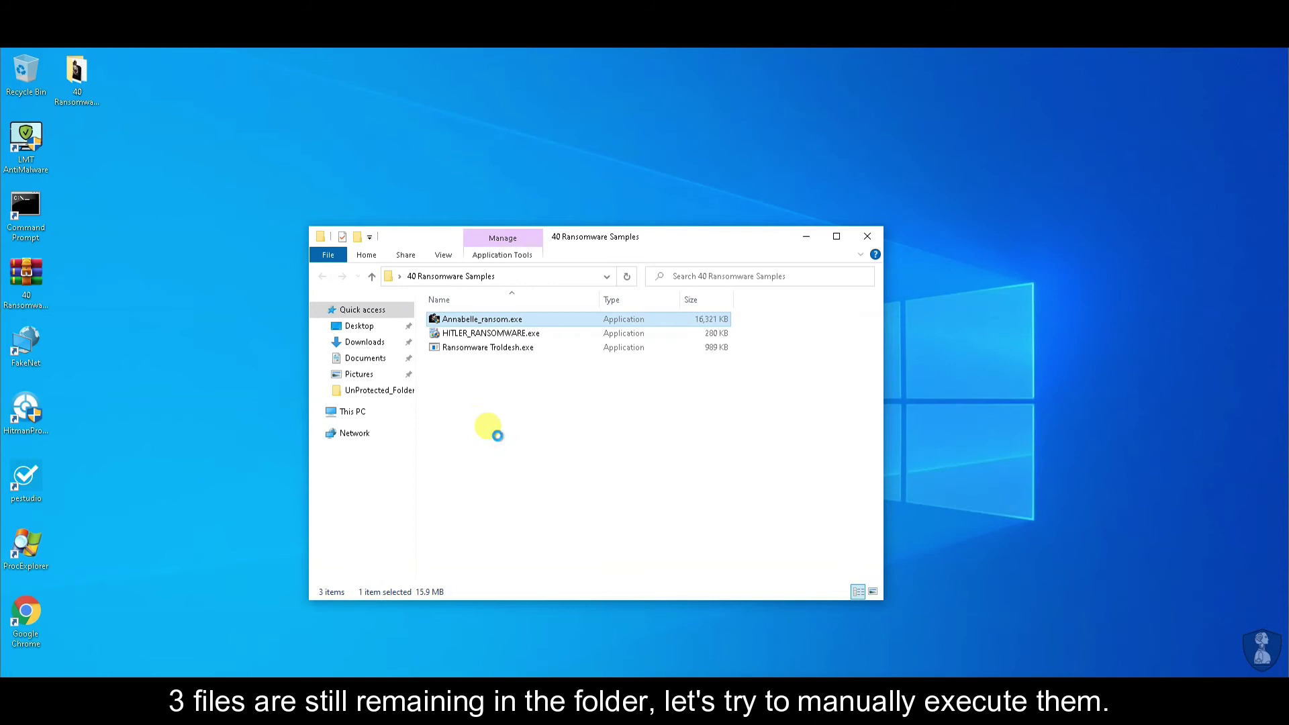
right_click(466, 317)
click(510, 326)
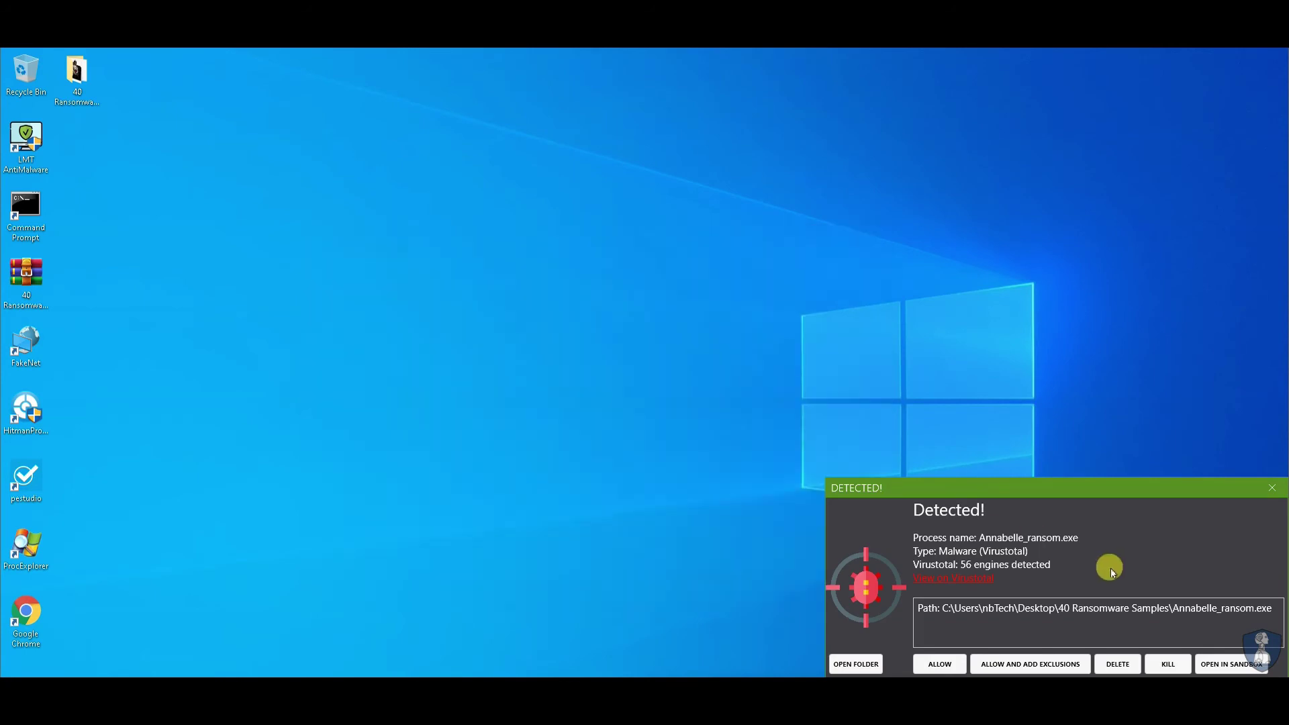
click(1117, 664)
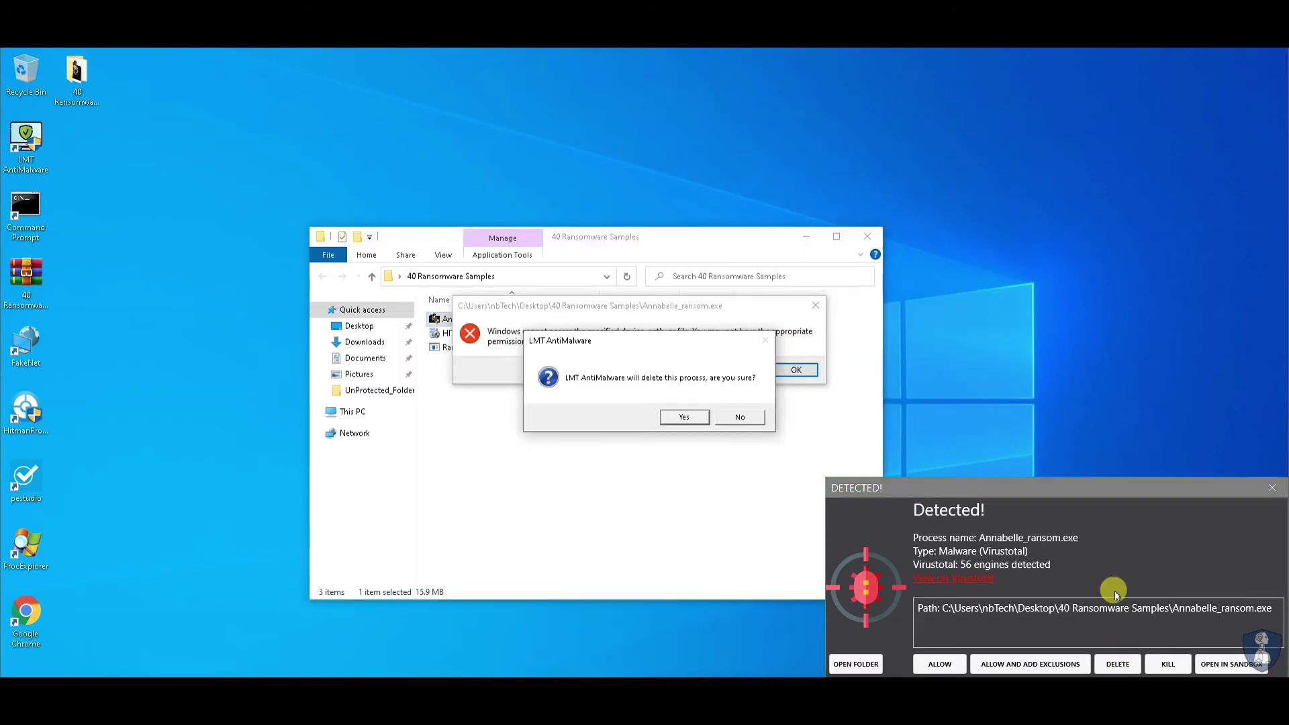
click(685, 417)
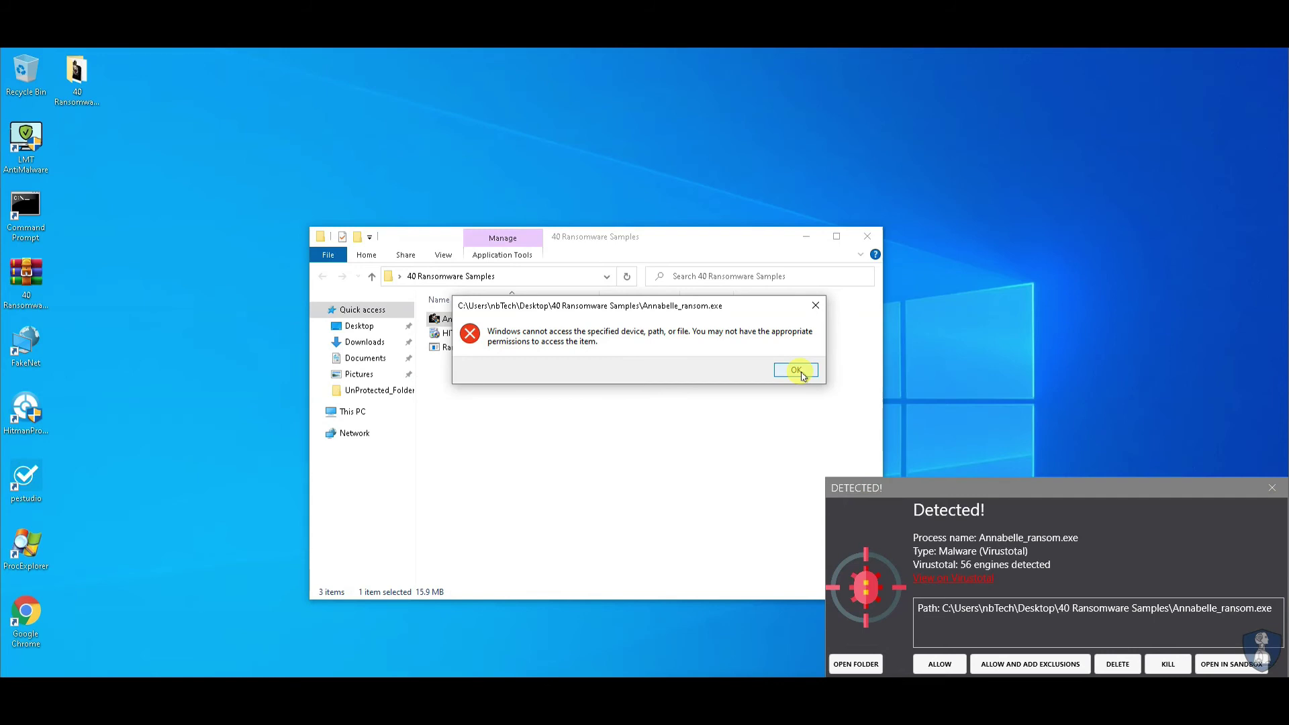
click(797, 370)
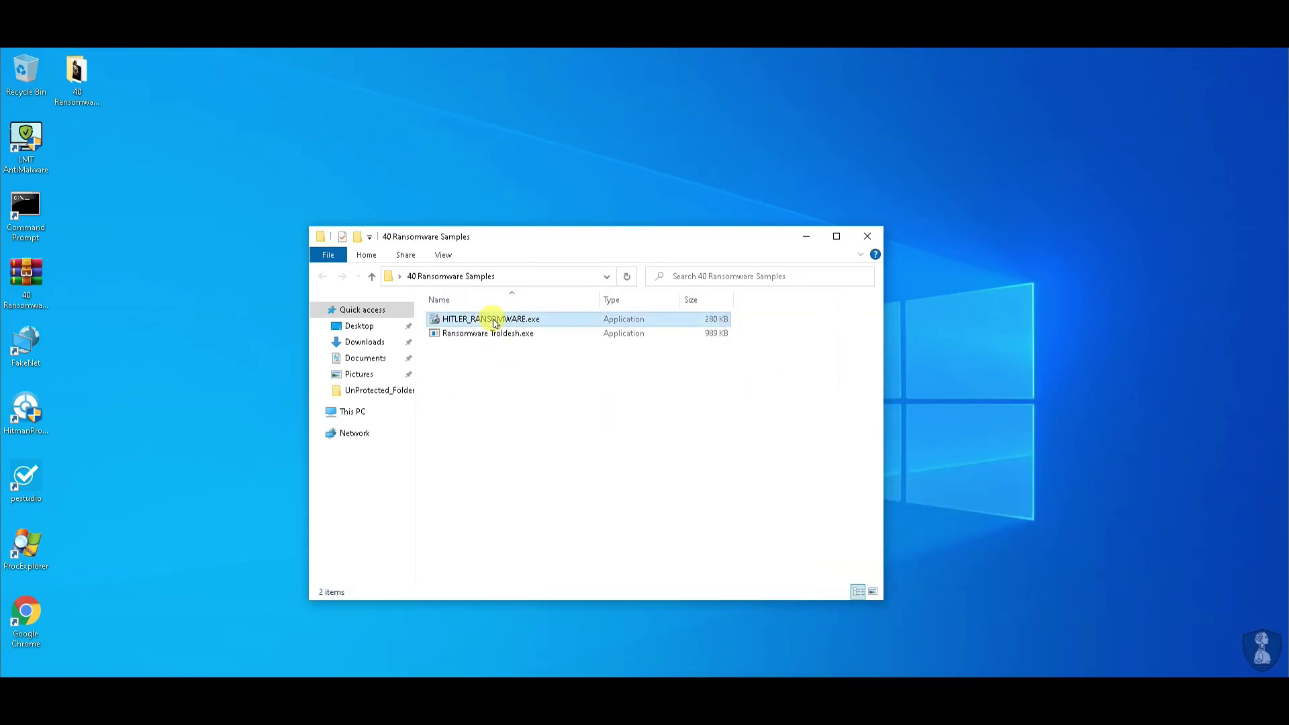
- Launch HITLER_RANSOMWARE.exe and delete it when LMT AntiMalware detects it
right_click(494, 320)
click(528, 335)
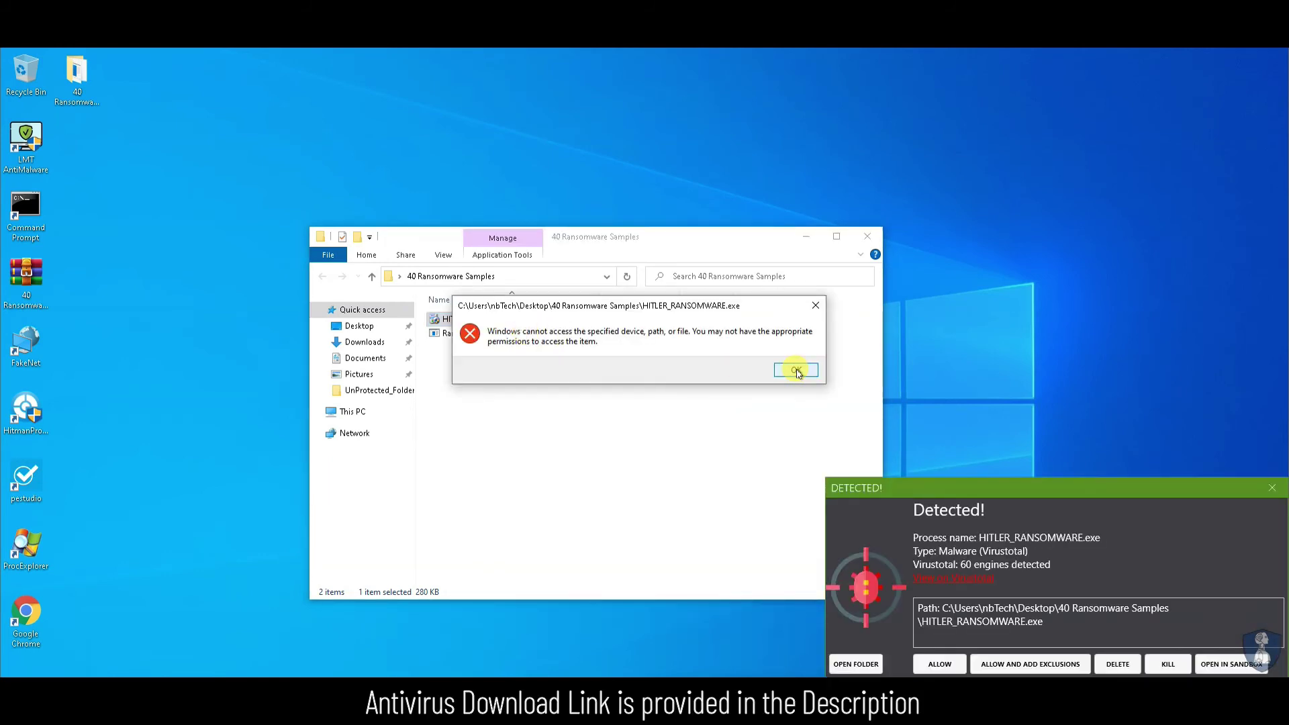
click(1116, 667)
click(680, 416)
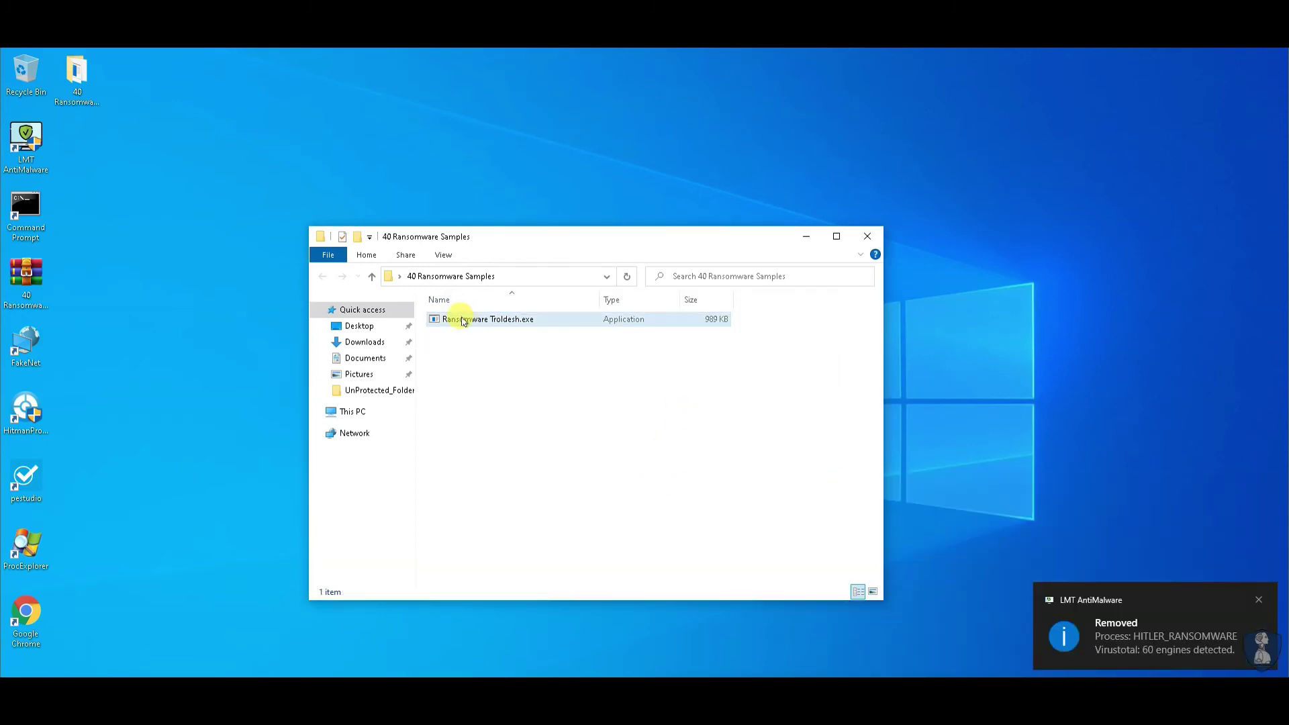
- Try launching Ransomware Troldesh.exe twice, dismissing the 'app can't run' message and refreshing the folder
click(463, 320)
double_click(459, 315)
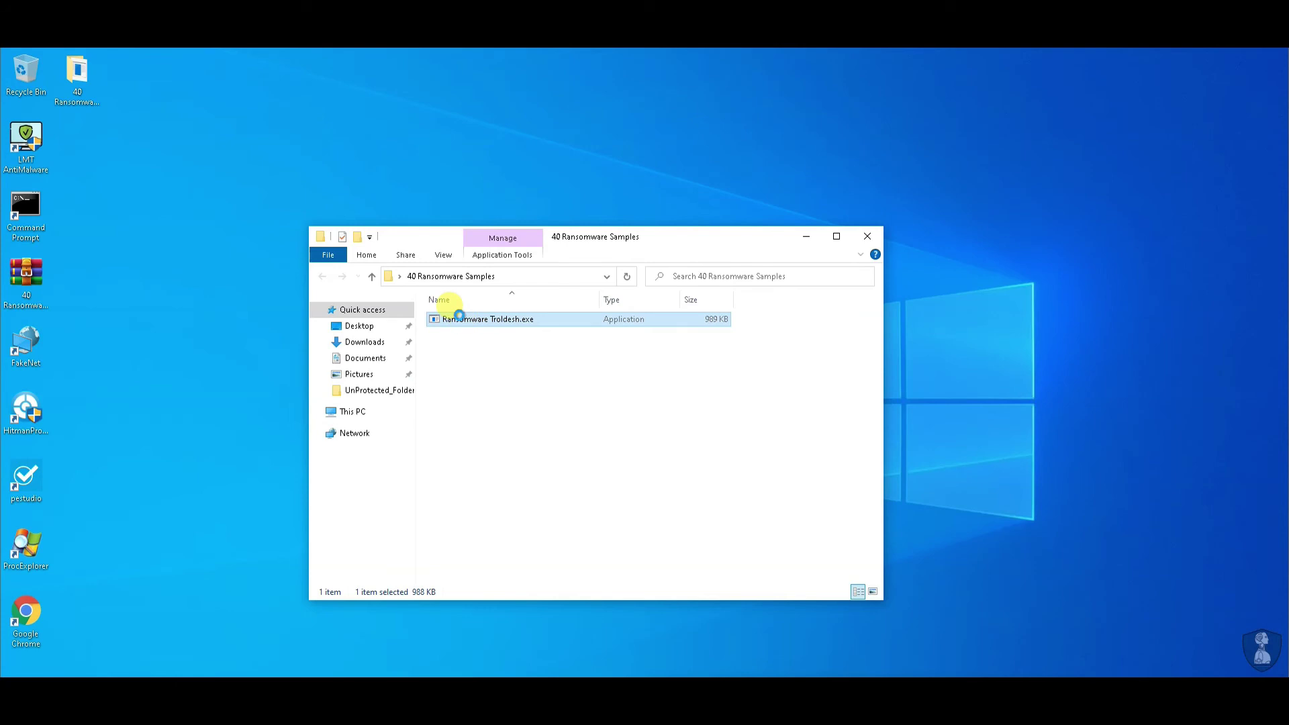
right_click(461, 318)
click(488, 331)
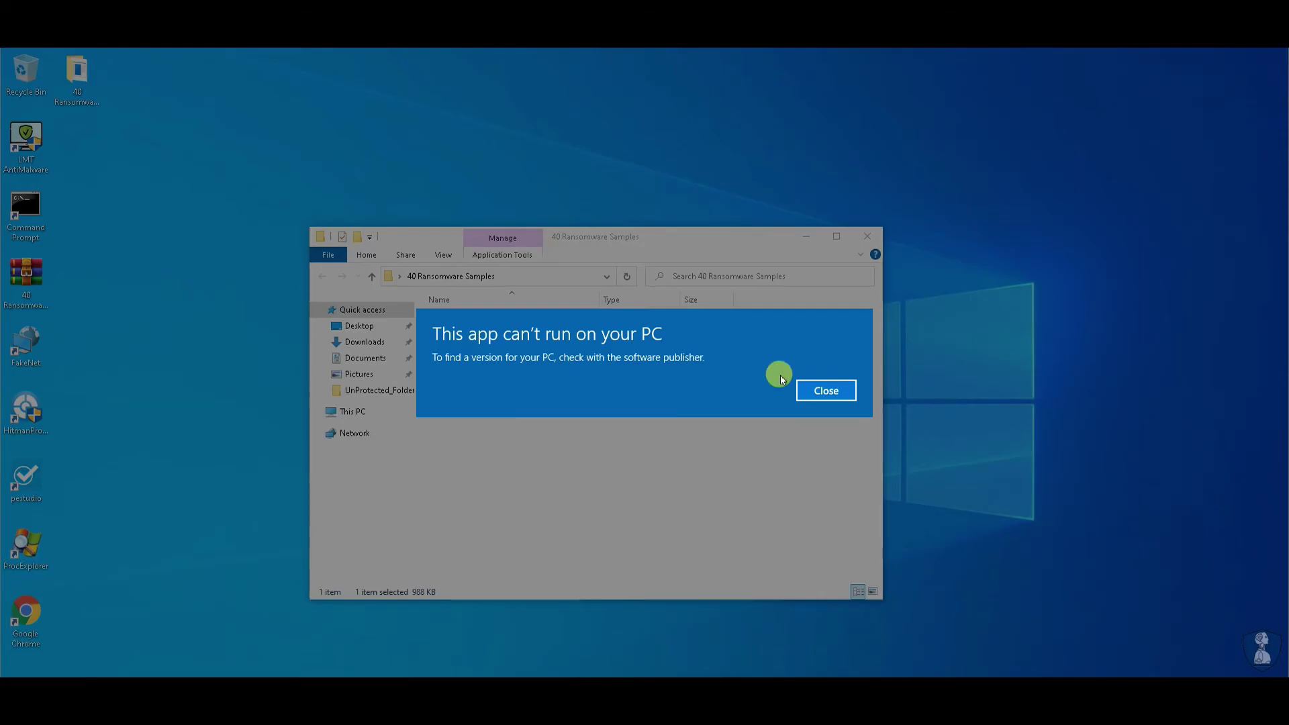
click(825, 390)
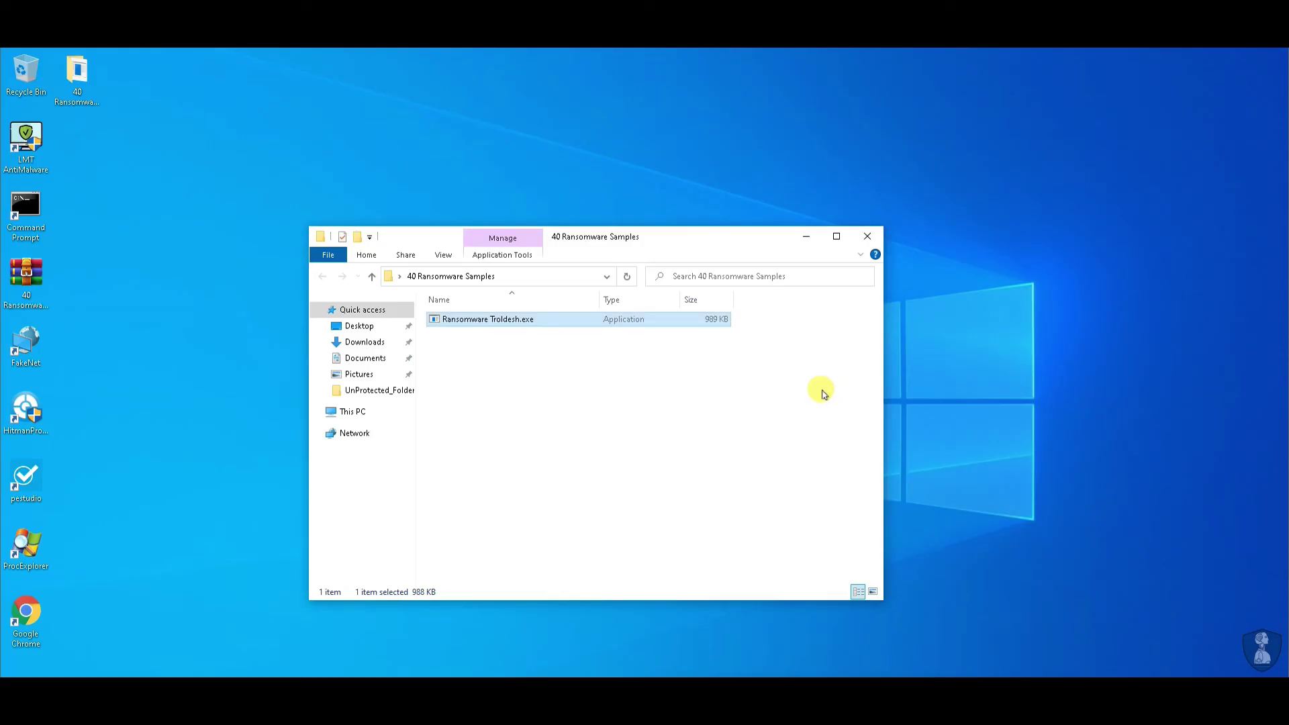
click(626, 276)
click(479, 324)
right_click(480, 320)
click(516, 329)
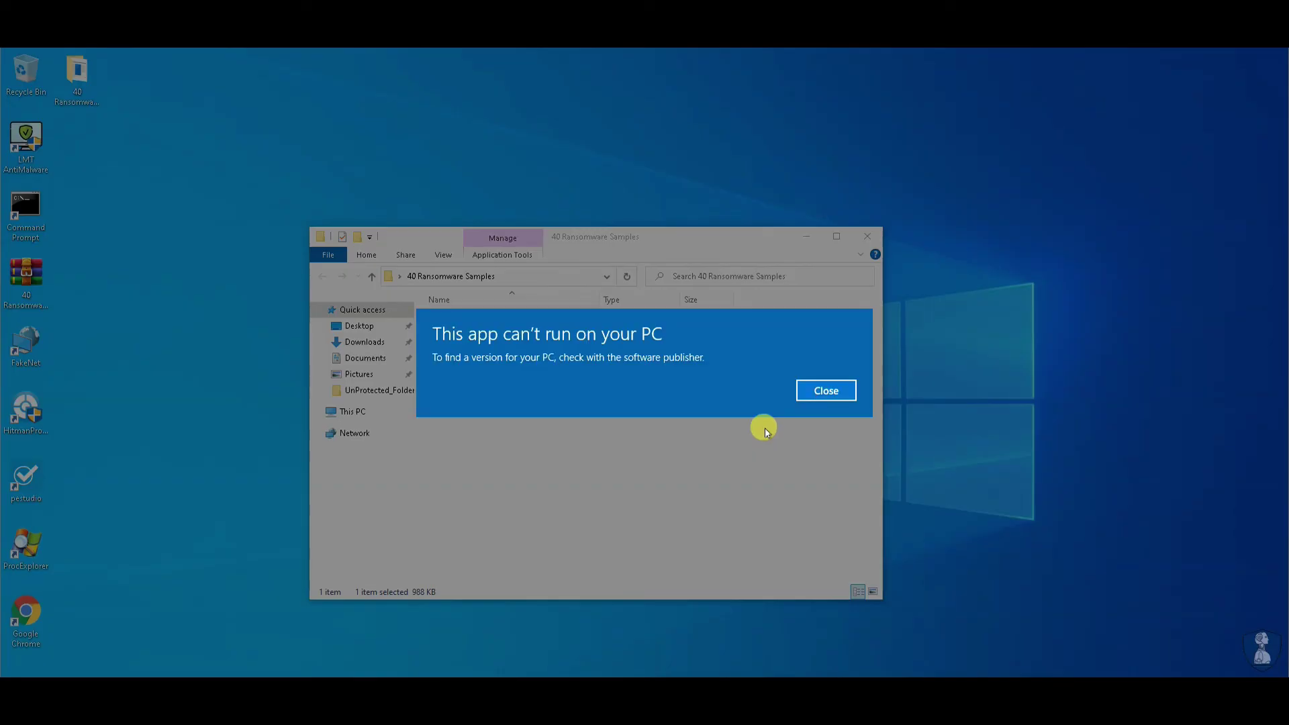
click(832, 392)
click(626, 276)
- Scan Ransomware Troldesh.exe with LMT AntiMalware, delete the unsafe file, and close the empty folder window
click(482, 325)
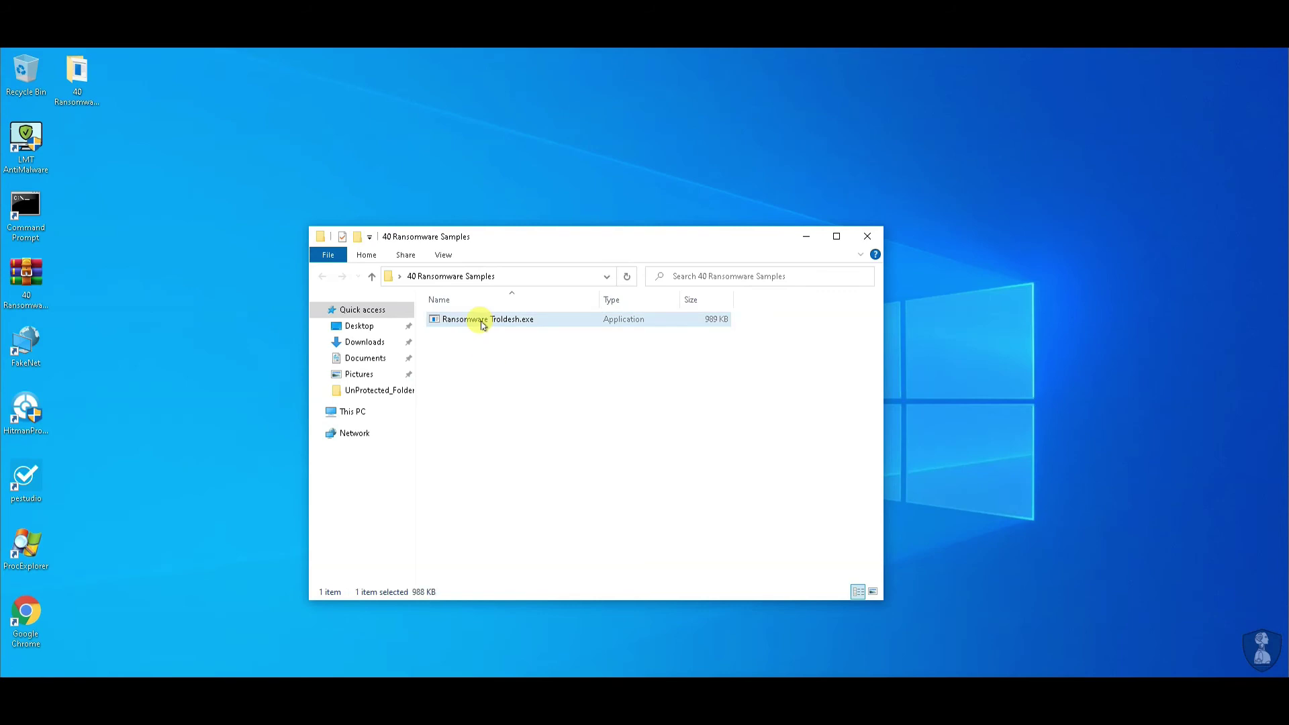
right_click(477, 319)
click(547, 358)
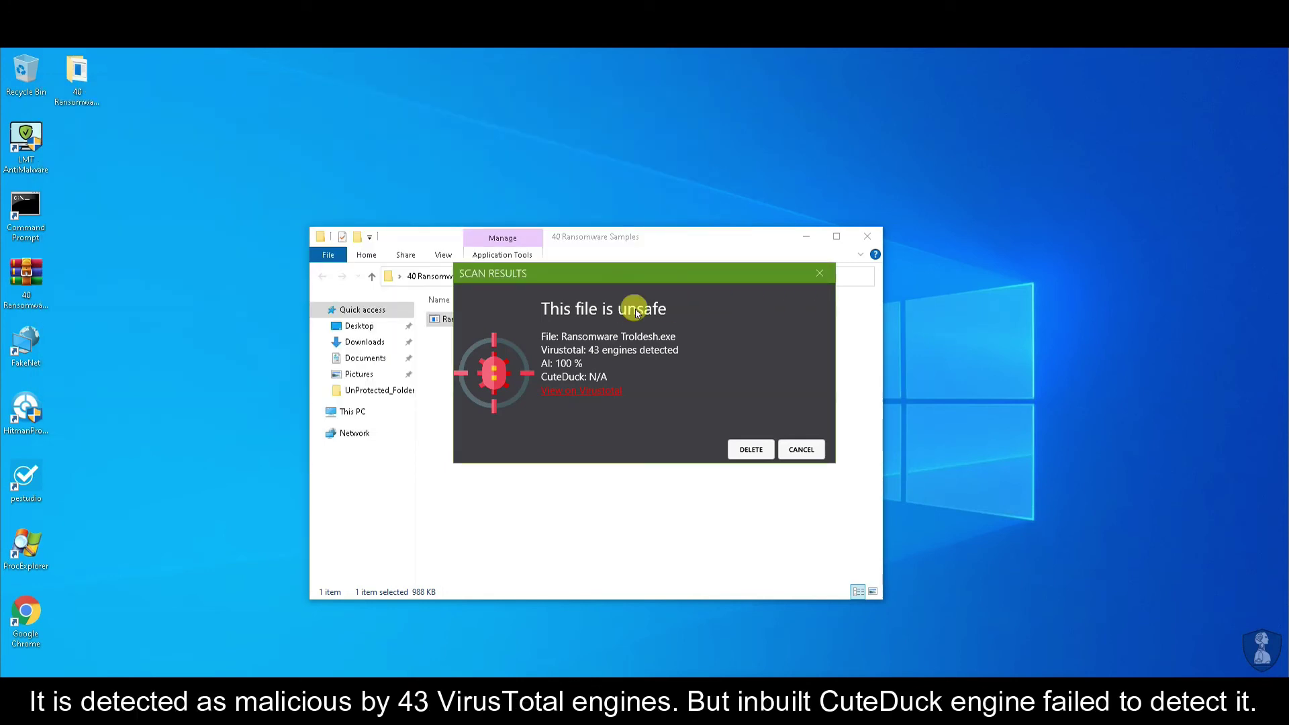
drag(602, 277, 833, 337)
click(982, 509)
click(669, 418)
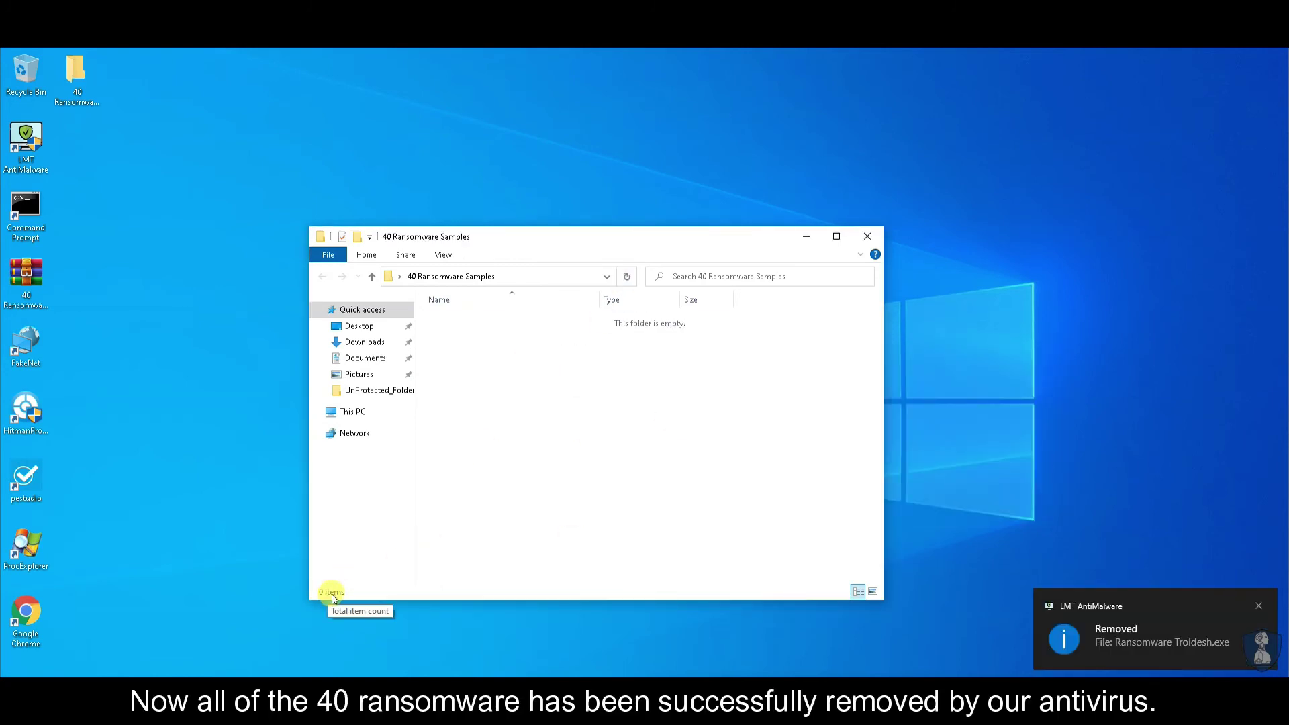
click(875, 237)
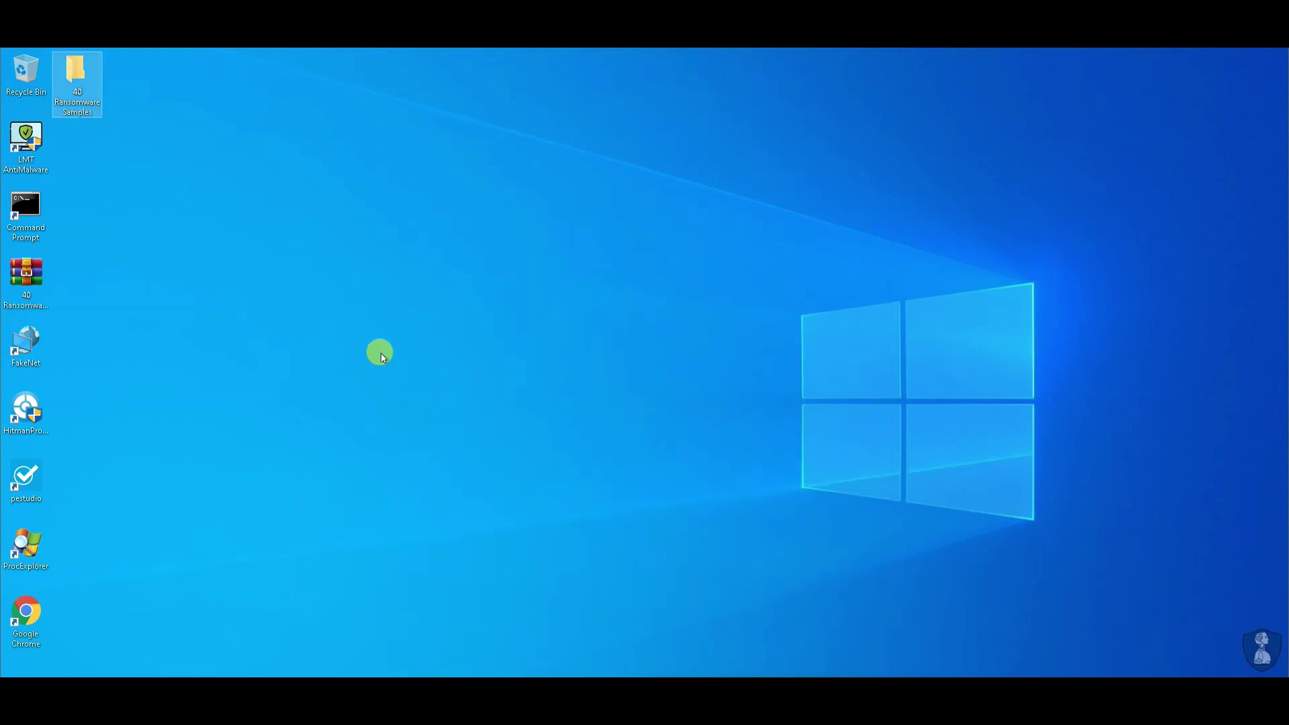
double_click(27, 143)
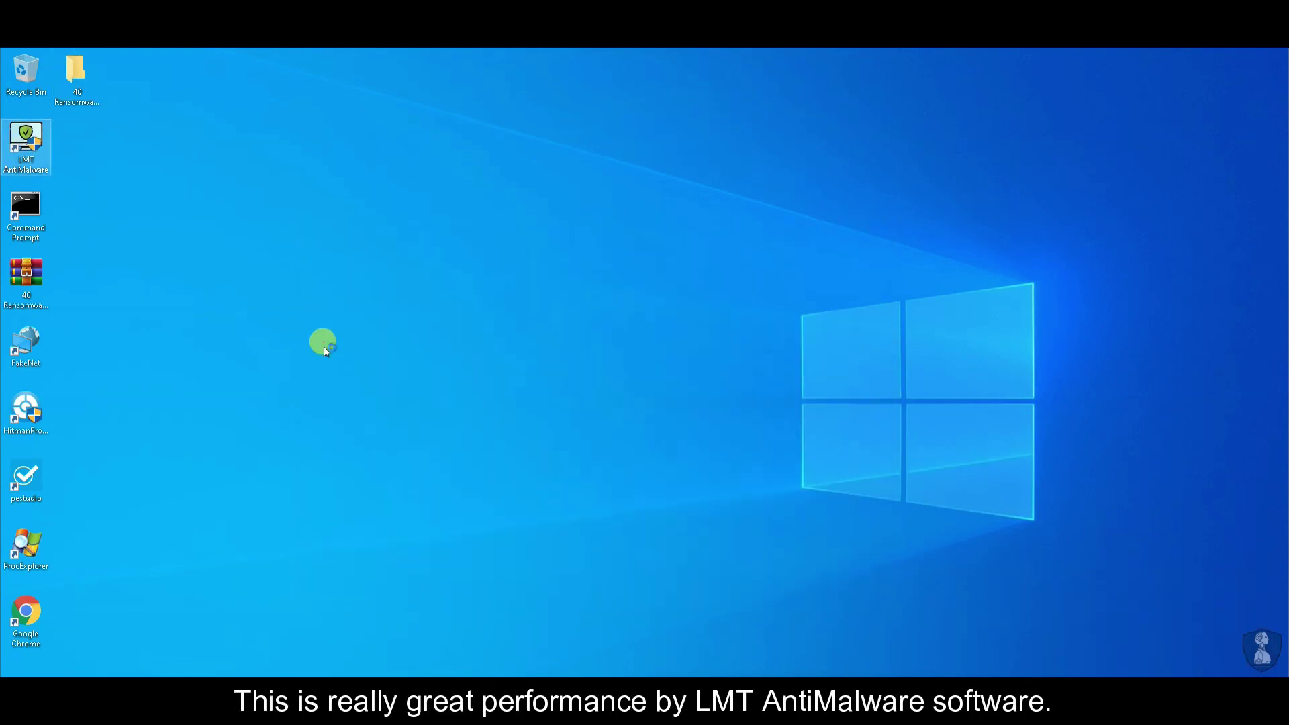
right_click(553, 691)
click(598, 619)
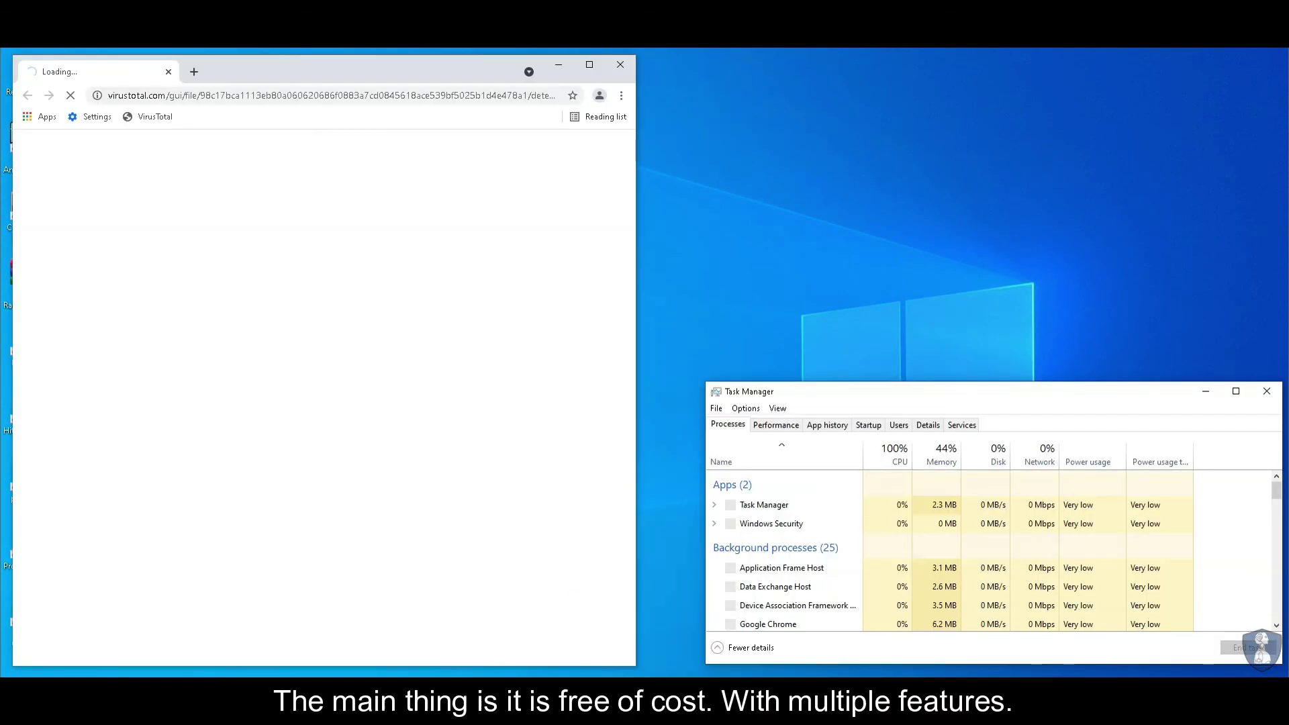
click(868, 425)
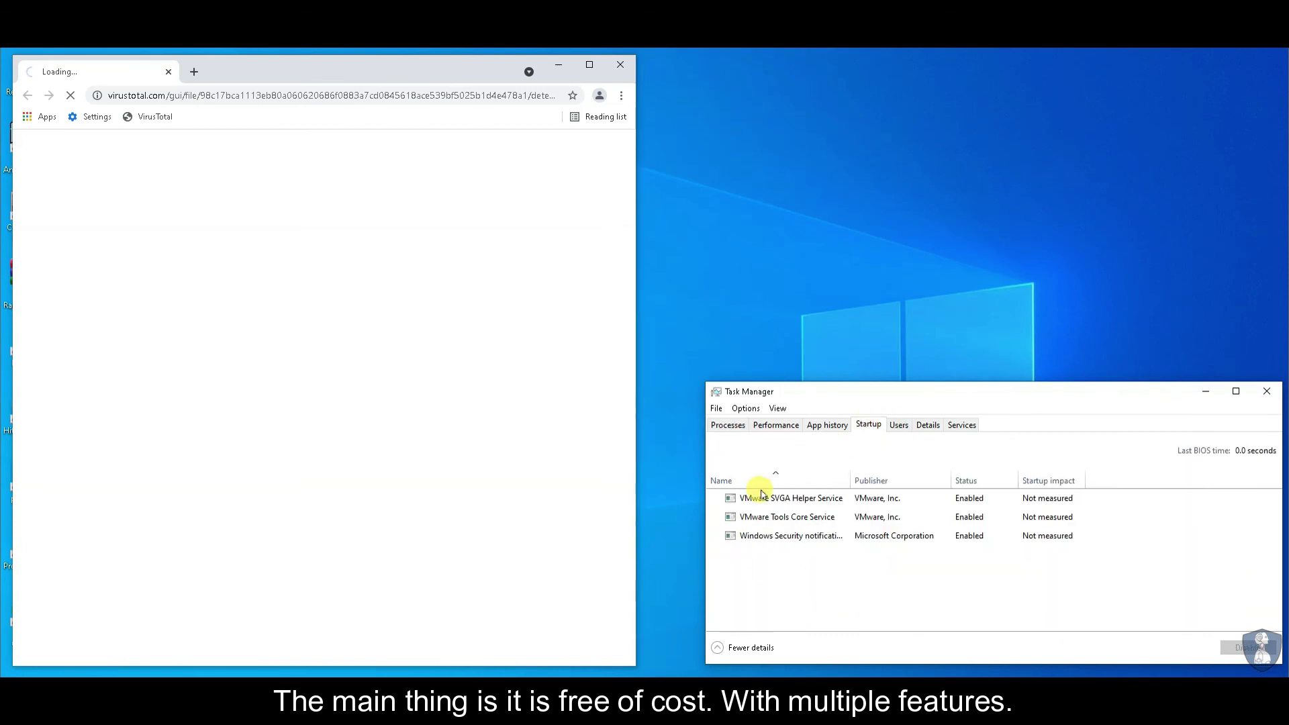
click(827, 425)
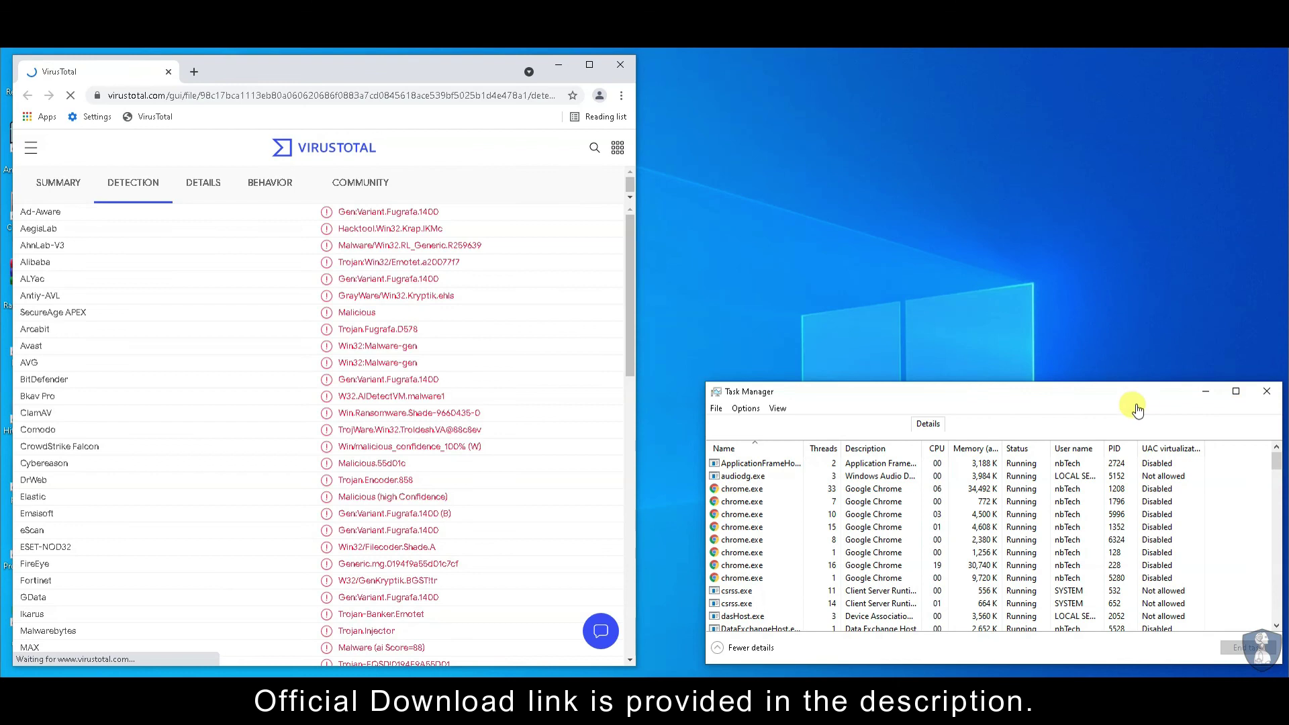
click(1264, 397)
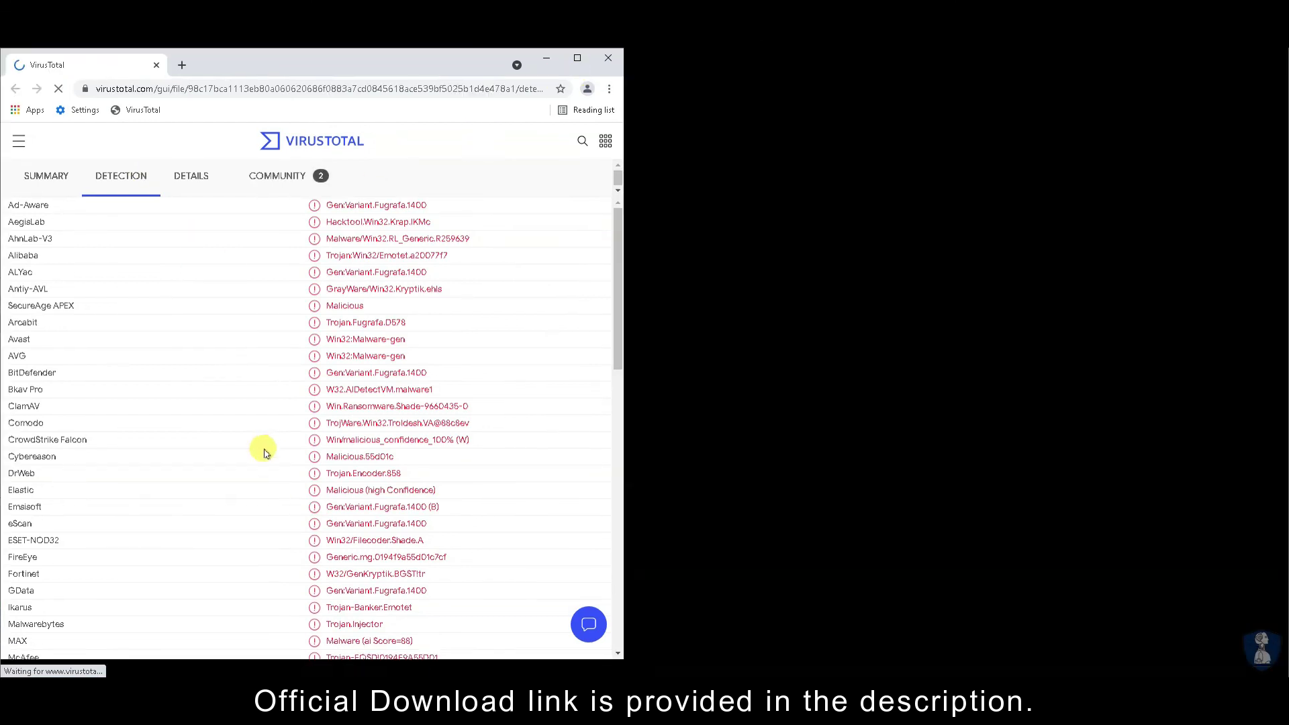
key(super+Up)
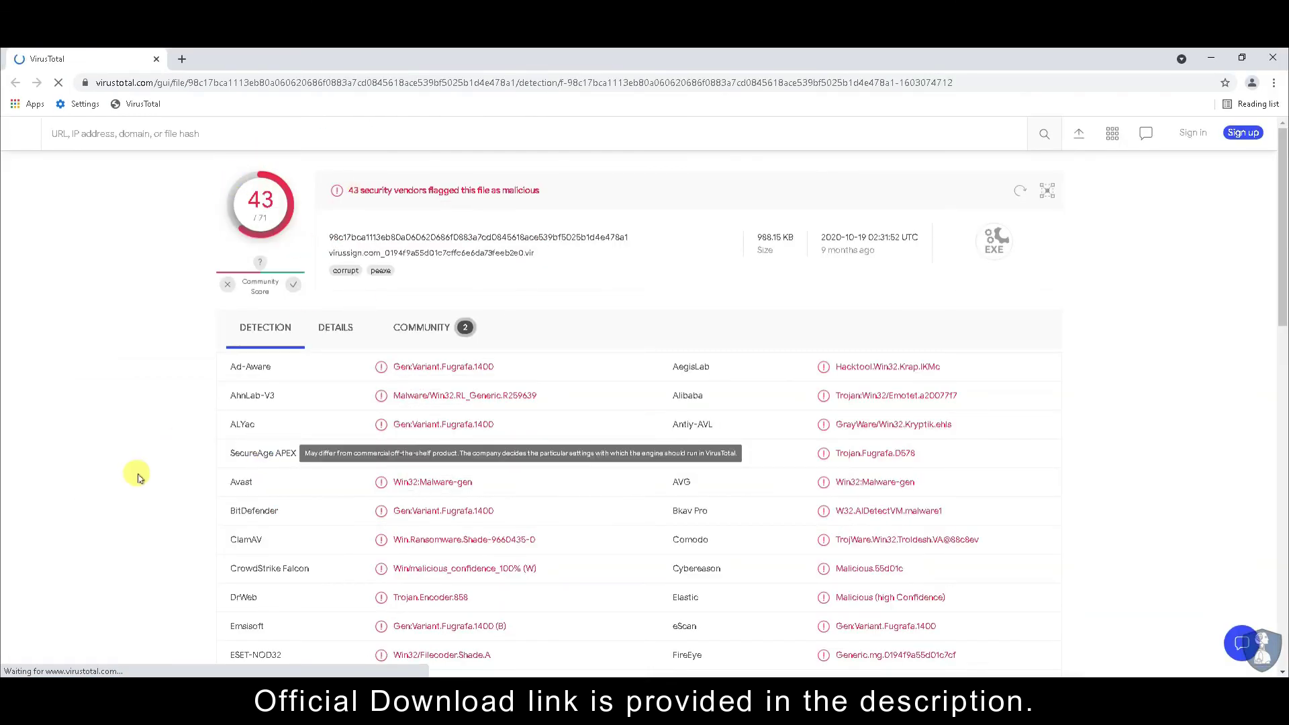
scroll(133, 462, down, 9)
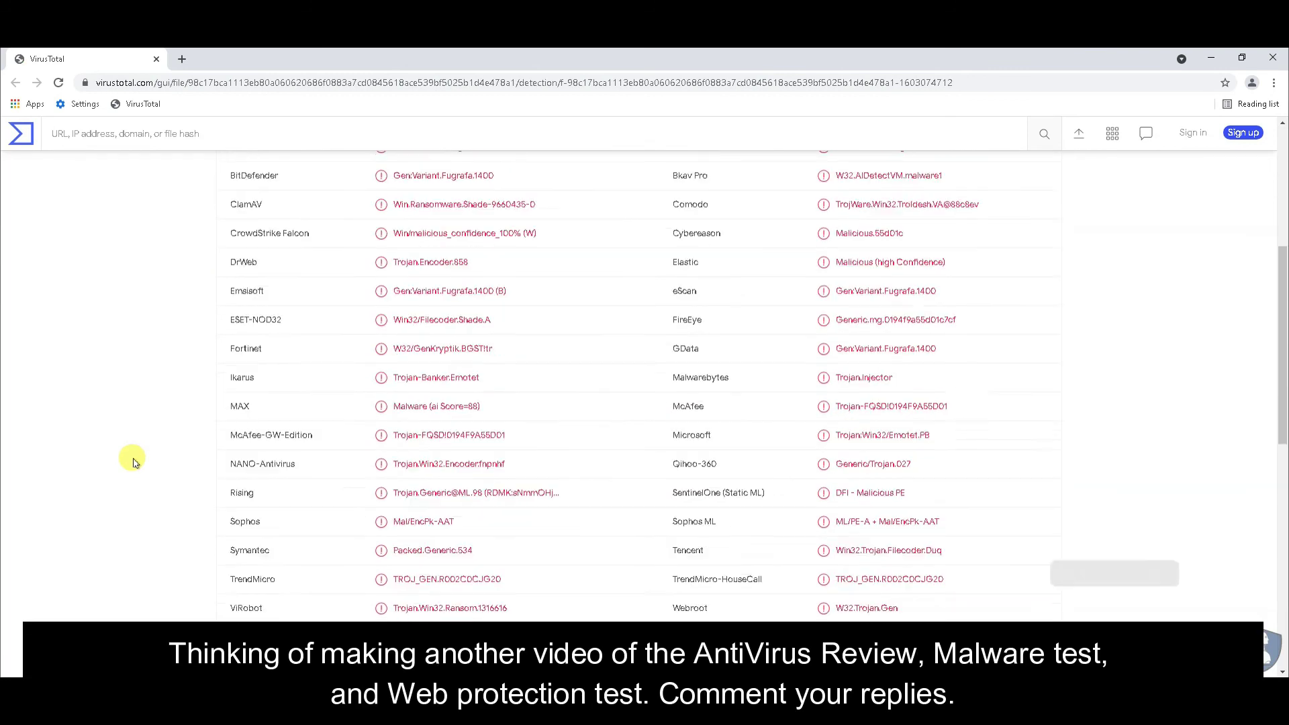
scroll(134, 462, up, 10)
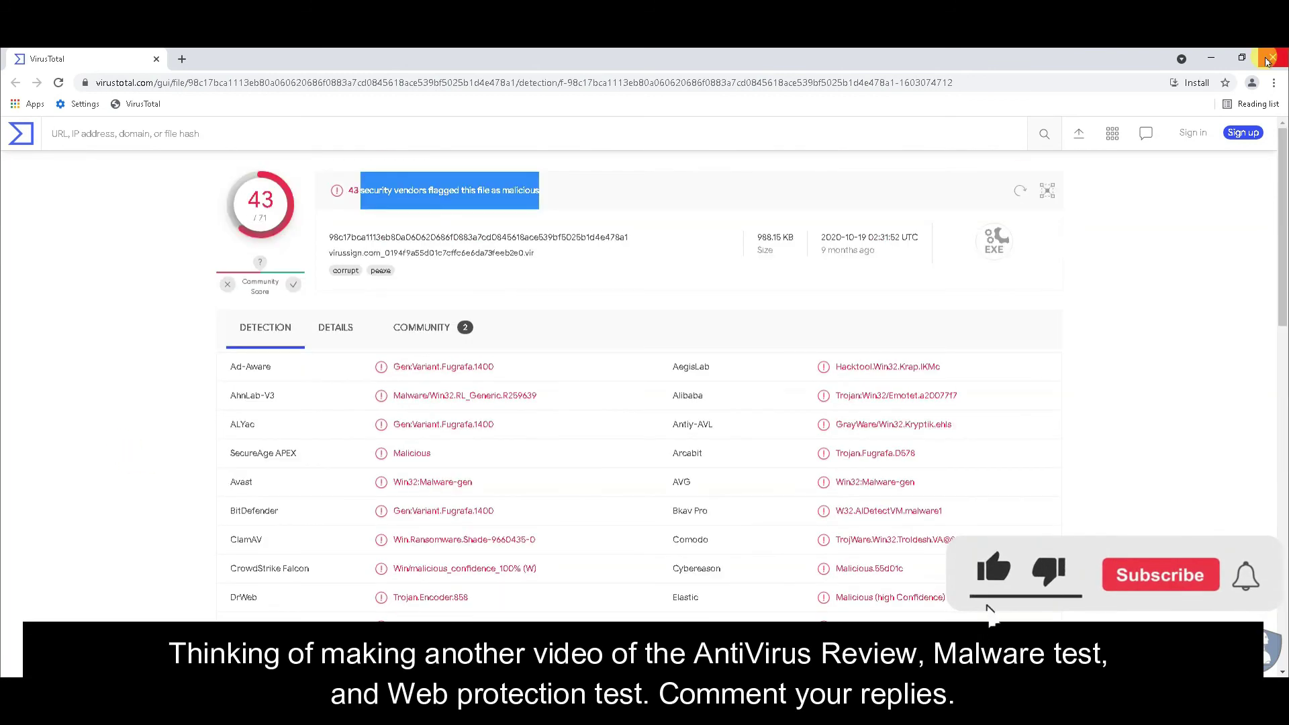